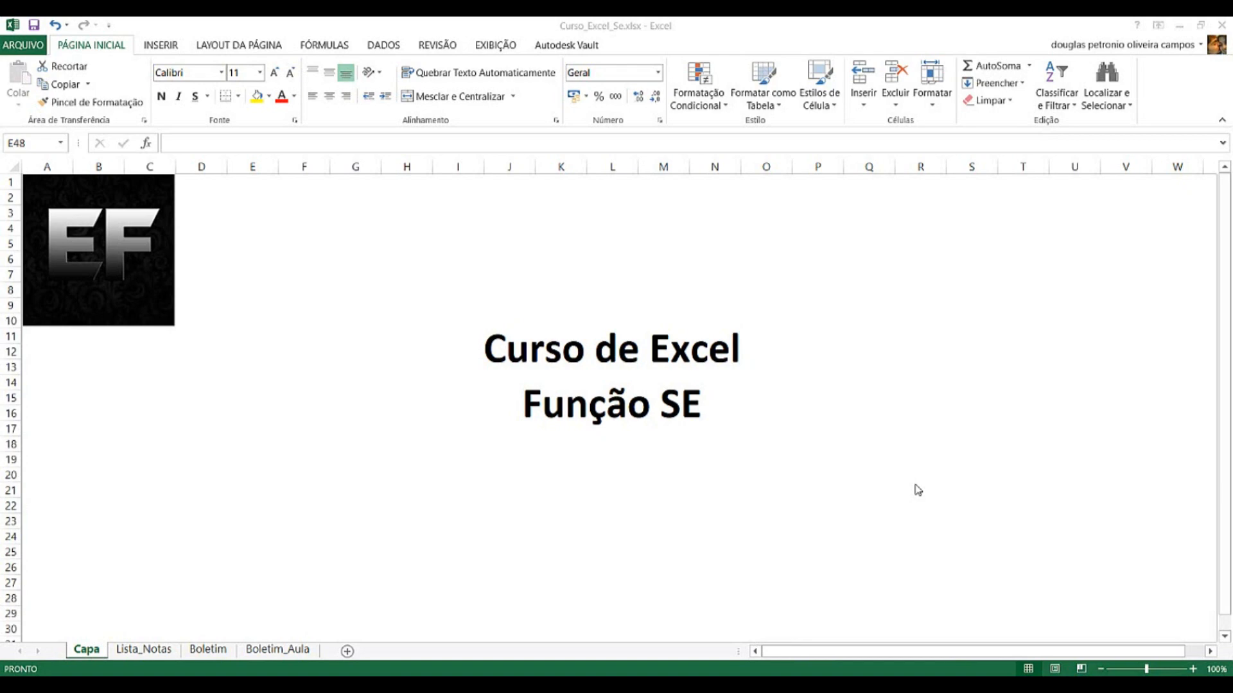
Review the student grade table on the Lista_Notas sheet and the three report cards on the Boletim sheet.
{"action": "left_click", "coordinate": [835, 545]}
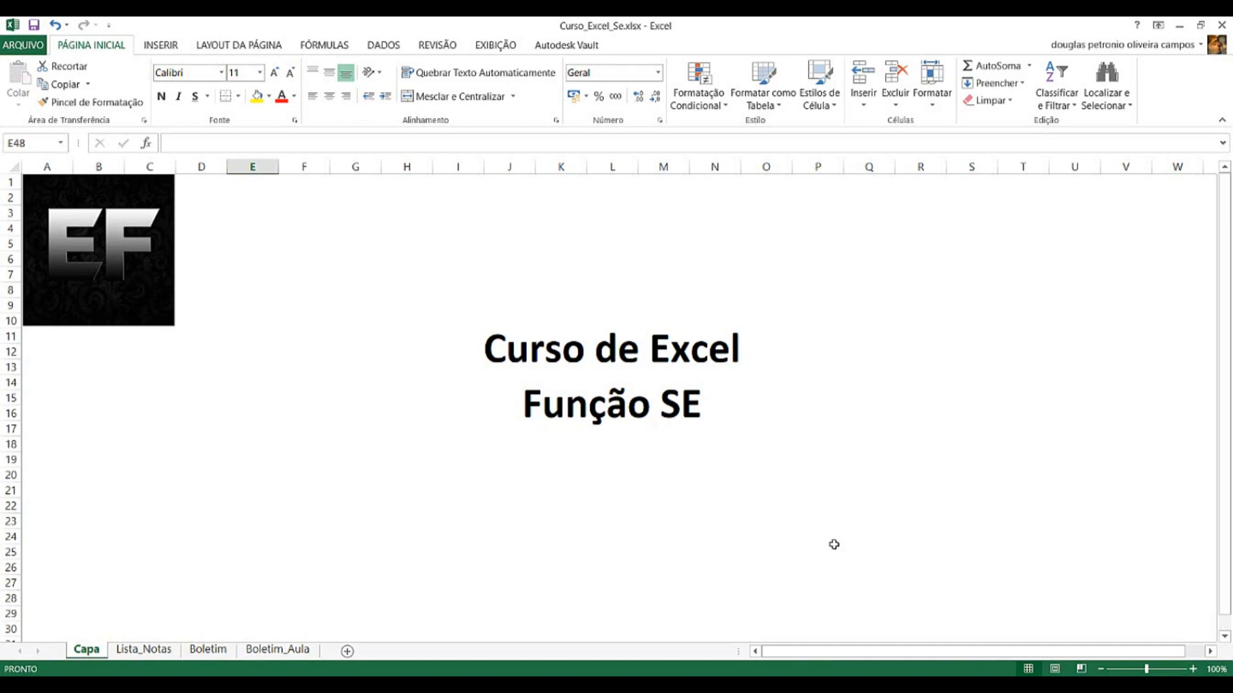
{"action": "left_click", "coordinate": [144, 649]}
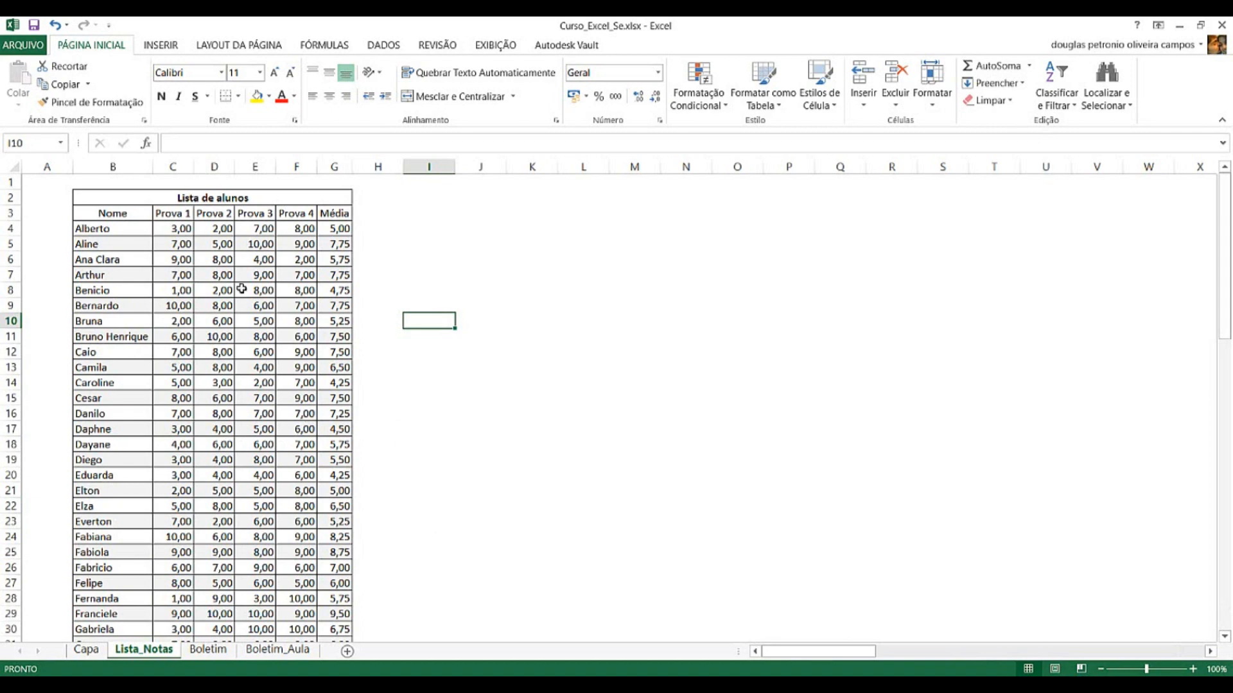
{"action": "left_click", "coordinate": [224, 652]}
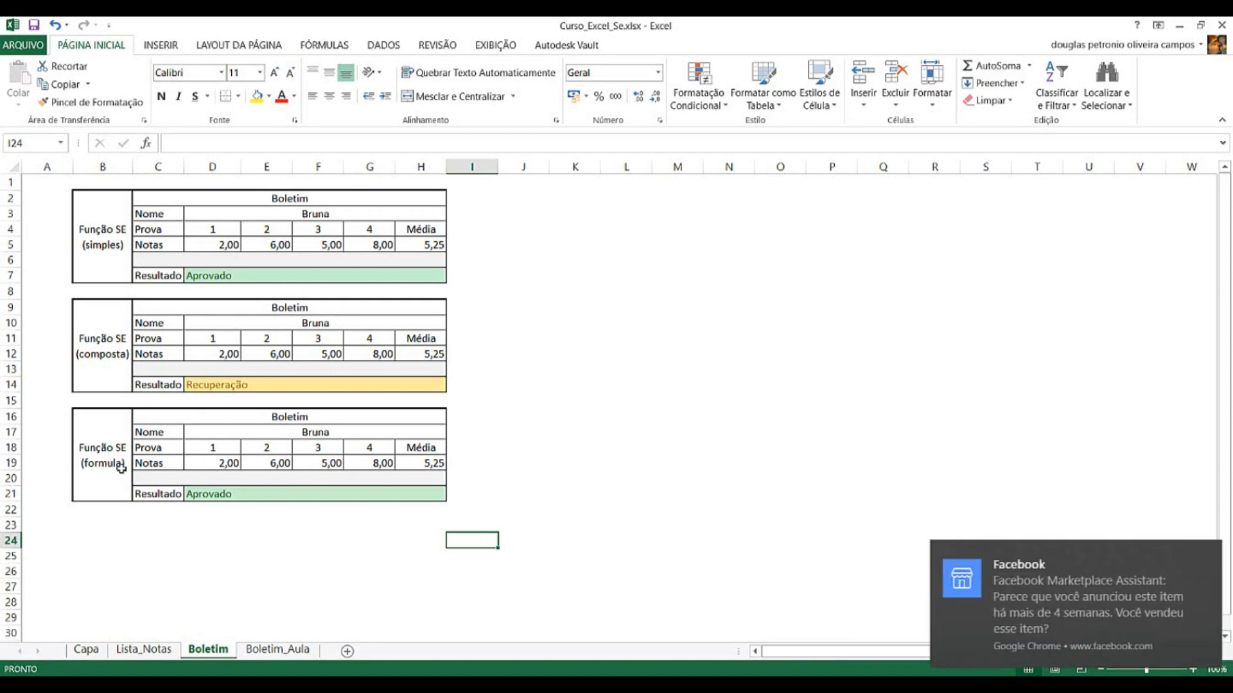
{"action": "left_click", "coordinate": [1204, 556]}
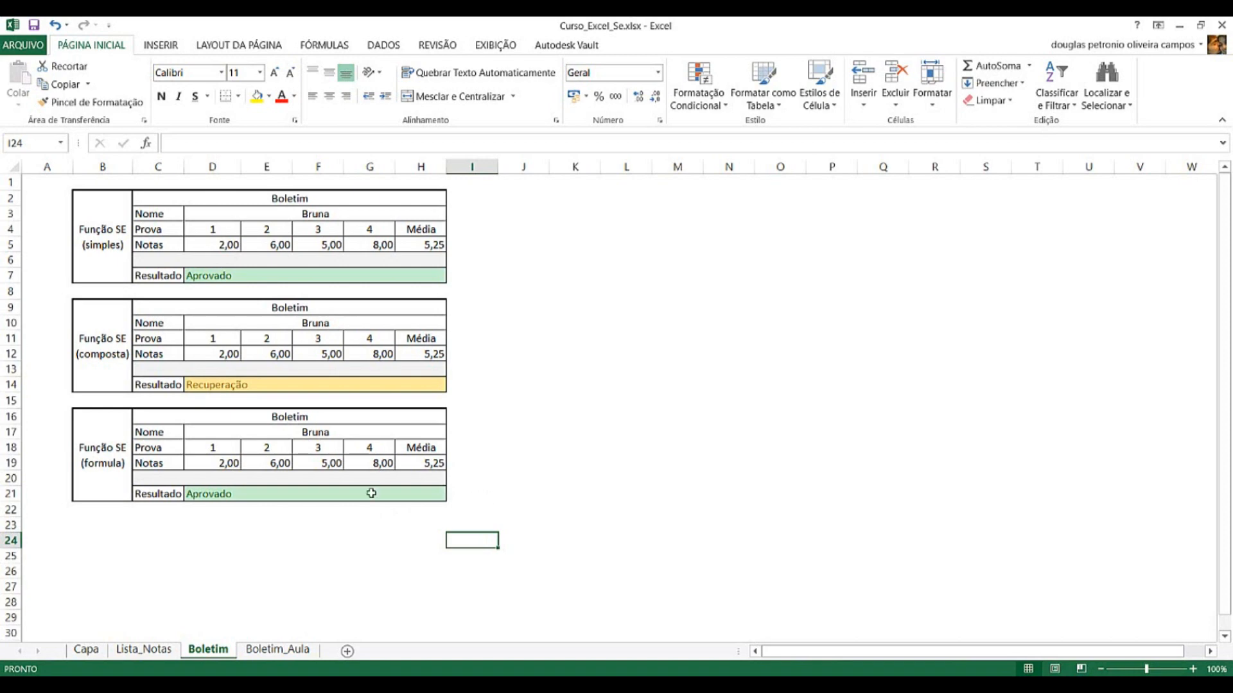
Examine the arguments of the SE formula in the Resultado cell D7 of the "Função SE (simples)" report card.
{"action": "left_click", "coordinate": [277, 279]}
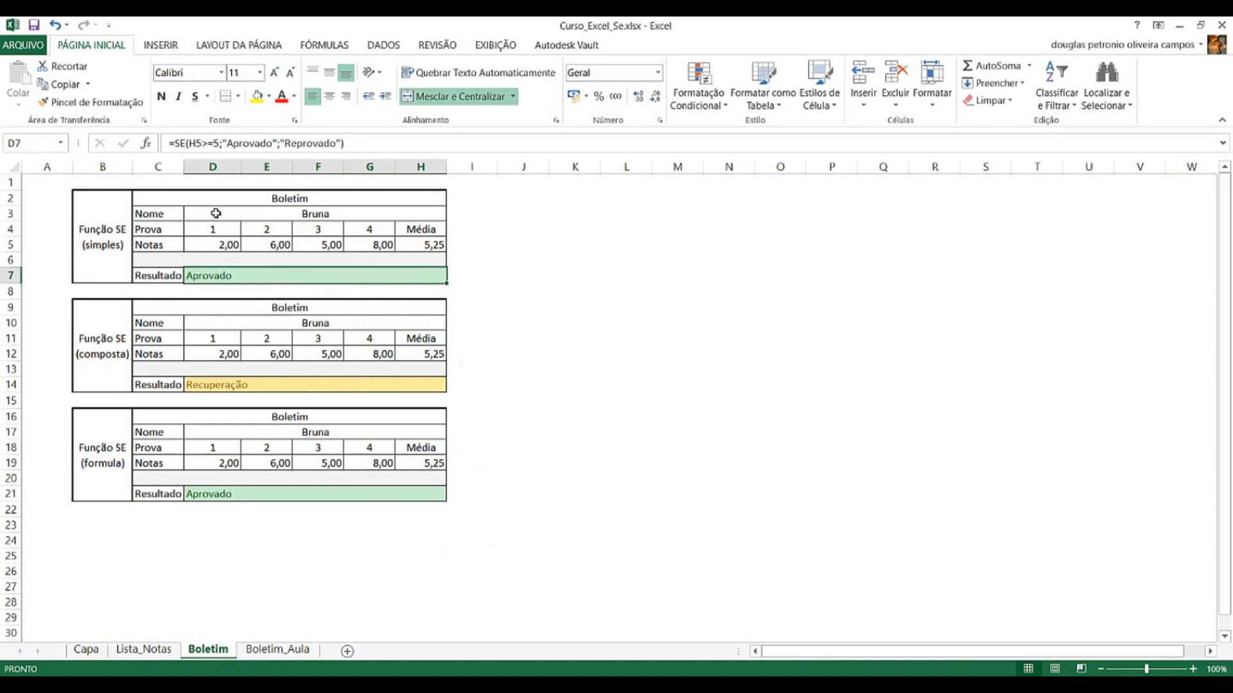
{"action": "left_click", "coordinate": [198, 144]}
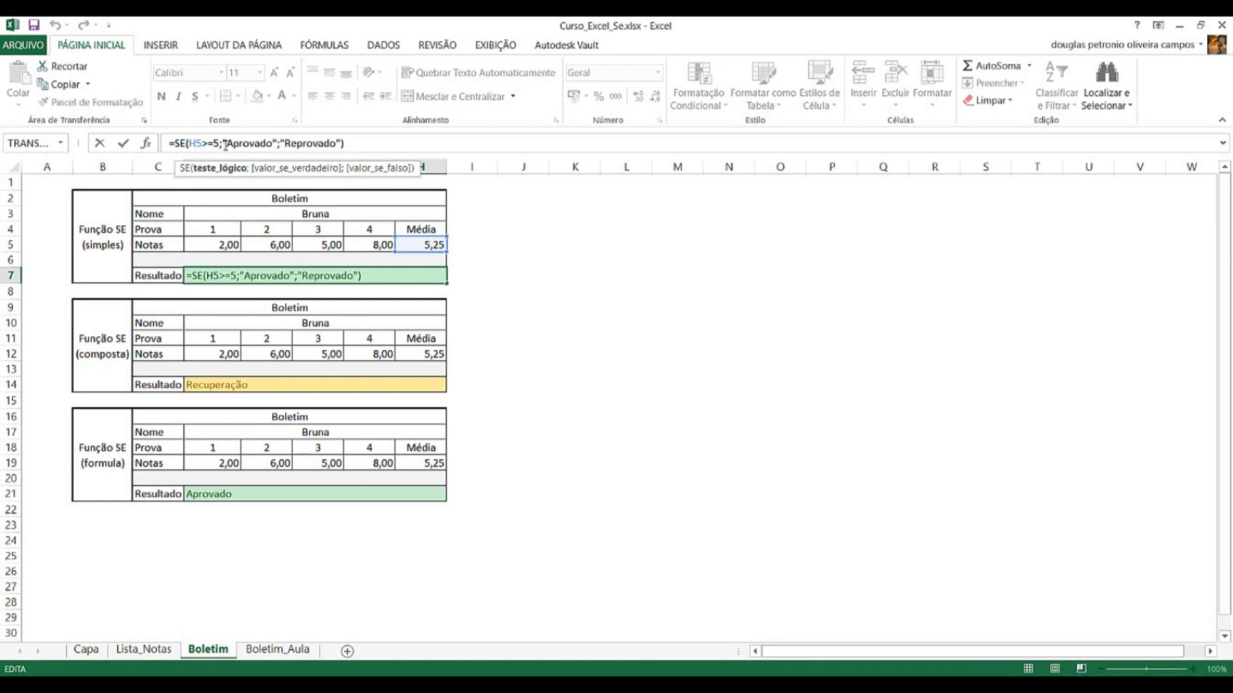
{"action": "left_click_drag", "start_coordinate": [224, 143], "coordinate": [277, 142]}
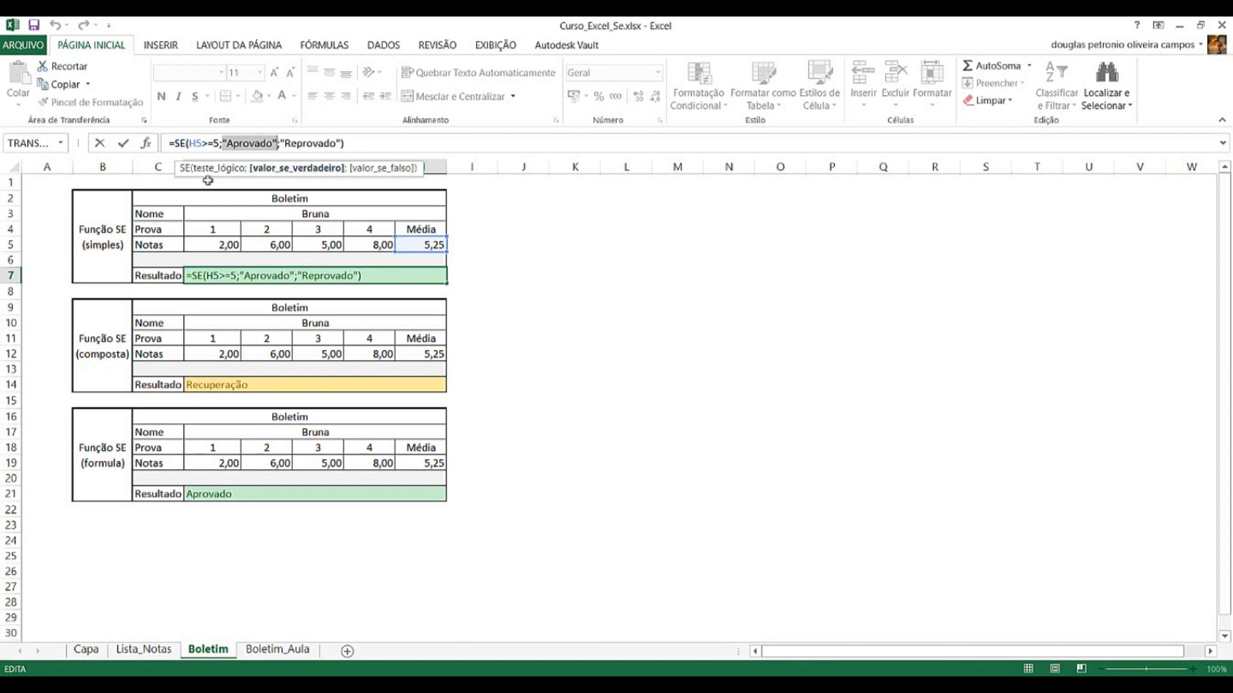
{"action": "left_click", "coordinate": [225, 144]}
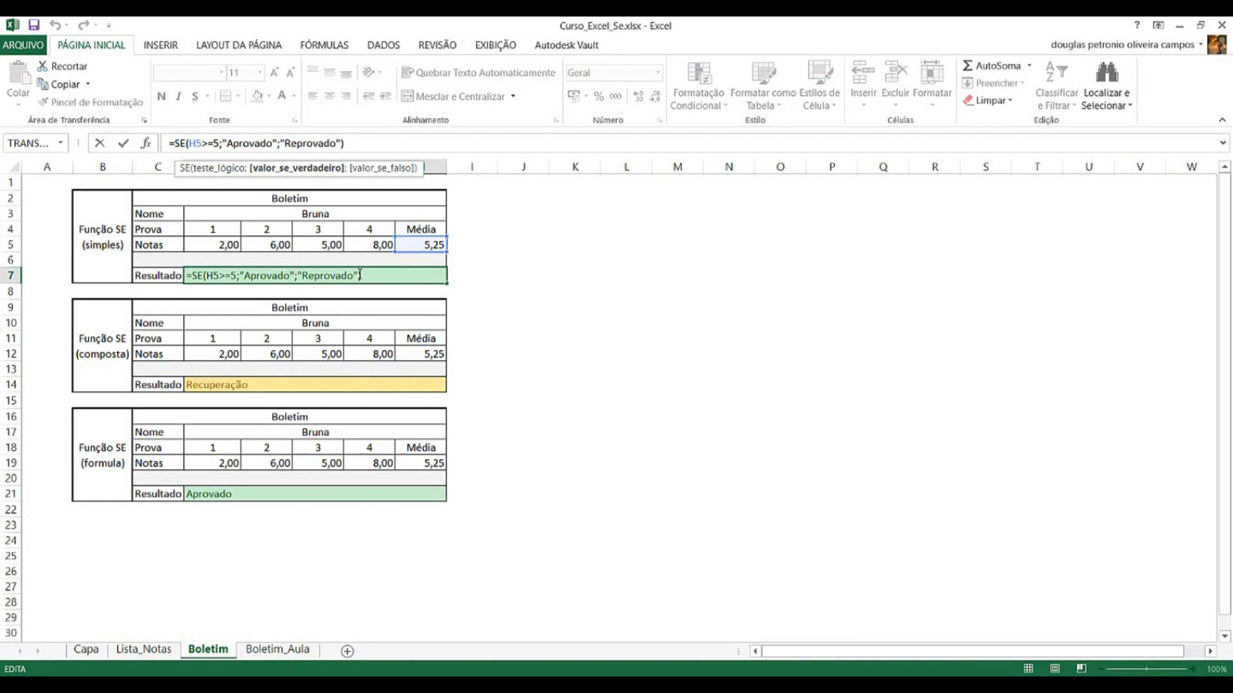
{"action": "key", "text": "ctrl+Return"}
Test the simple report card with the student from row 14 of Lista_Notas and switch it back to the original student.
{"action": "left_click", "coordinate": [428, 221]}
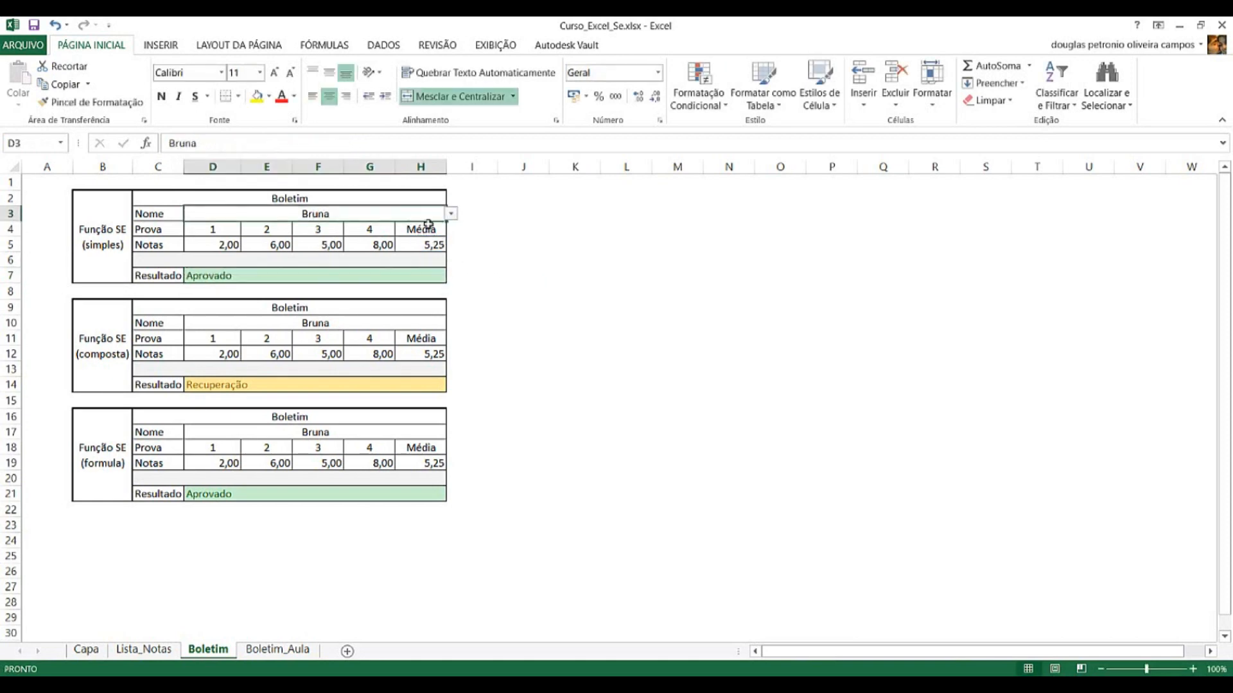
{"action": "left_click", "coordinate": [451, 214]}
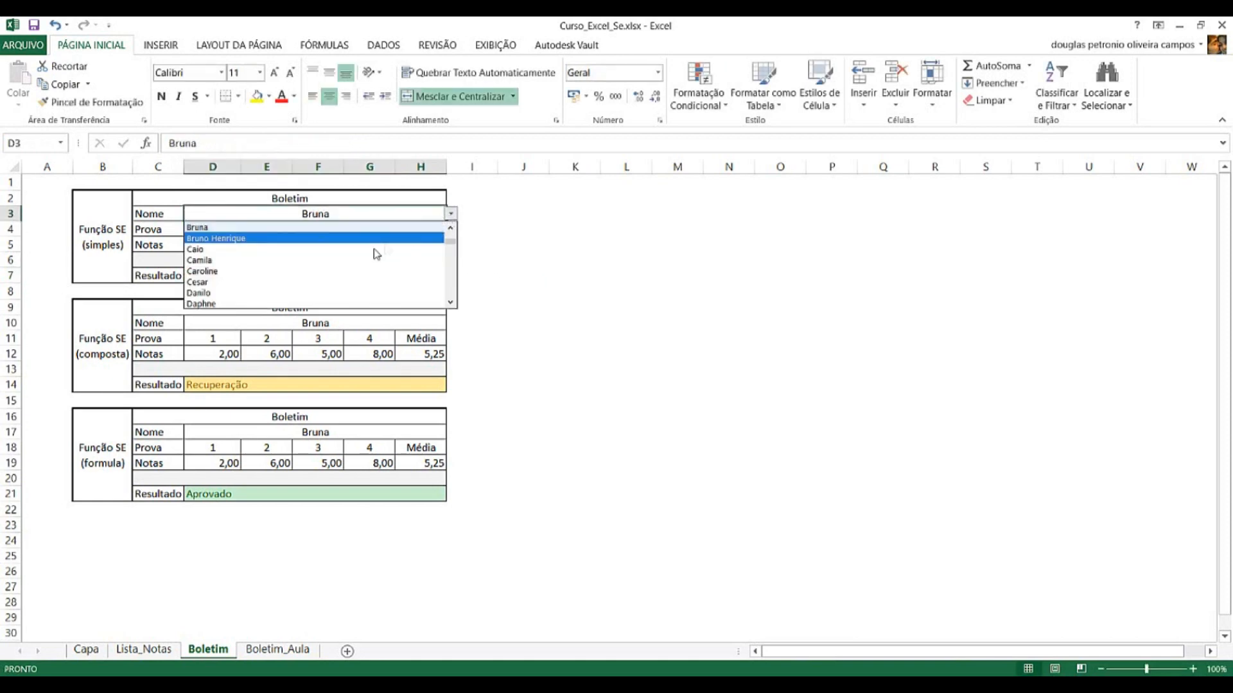
{"action": "left_click", "coordinate": [319, 271]}
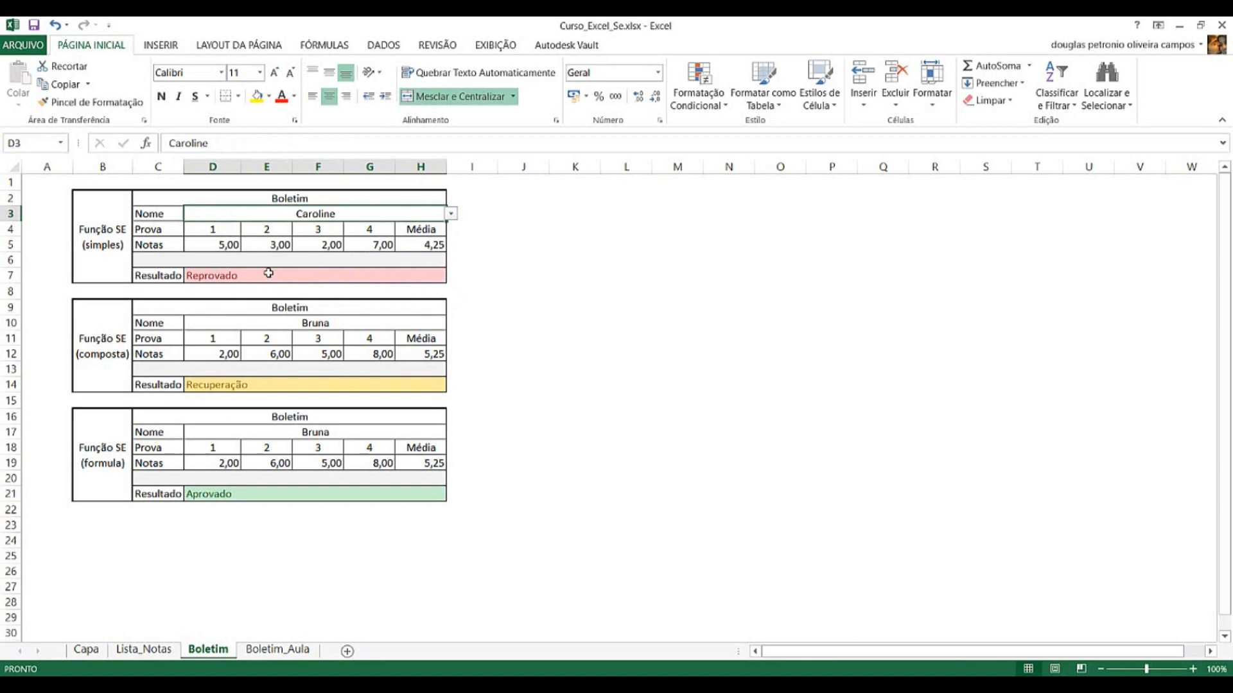
{"action": "left_click", "coordinate": [451, 214]}
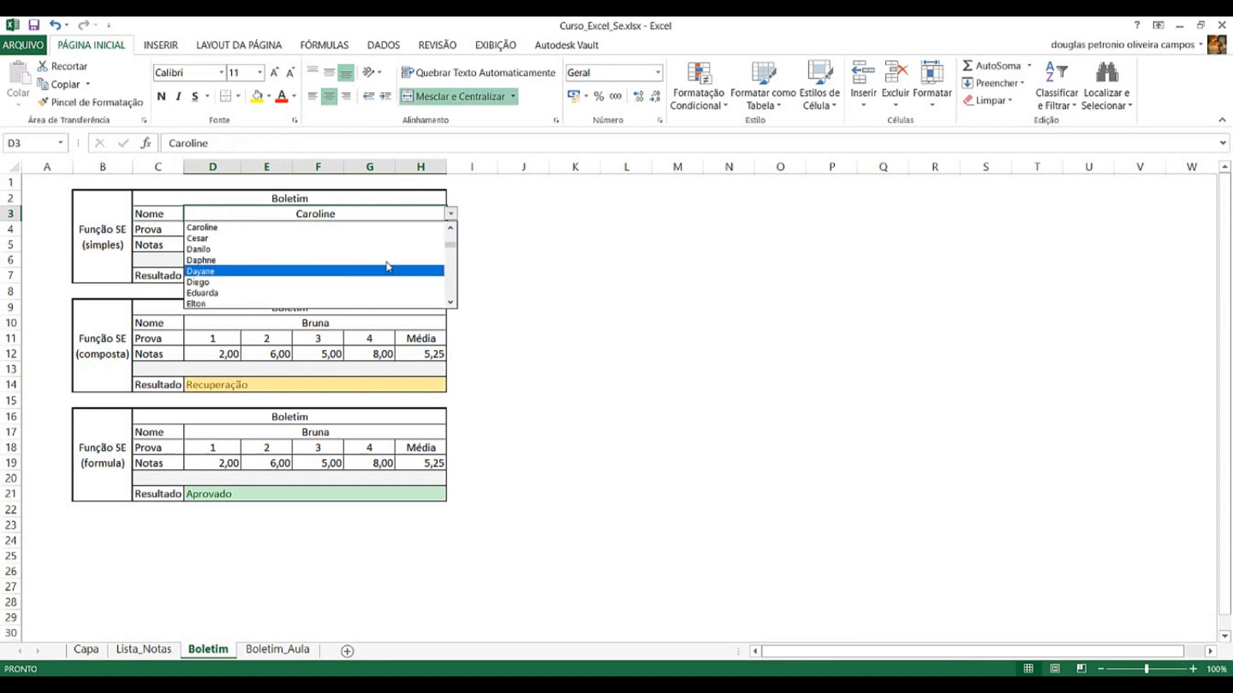
{"action": "left_click", "coordinate": [451, 230]}
{"action": "left_click", "coordinate": [411, 238]}
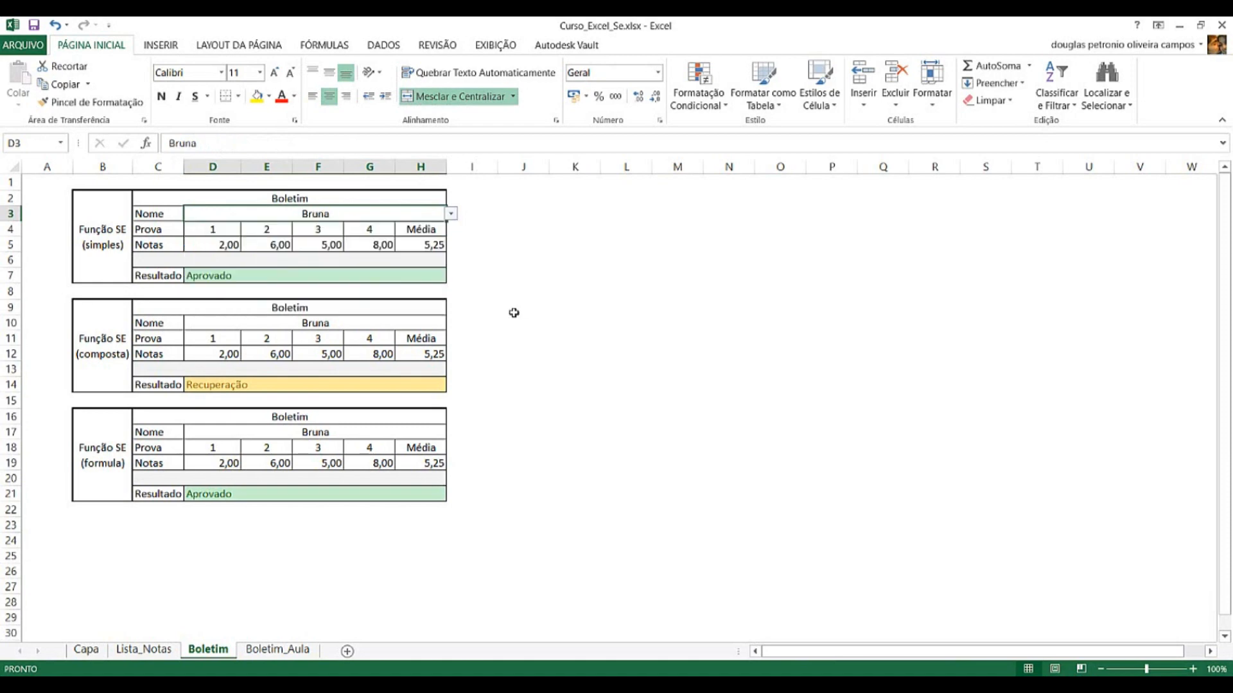
{"action": "left_click", "coordinate": [516, 312]}
Examine the nested SE formula in the Resultado cell D14 of the "Função SE (composta)" report card, argument by argument.
{"action": "left_click", "coordinate": [267, 387]}
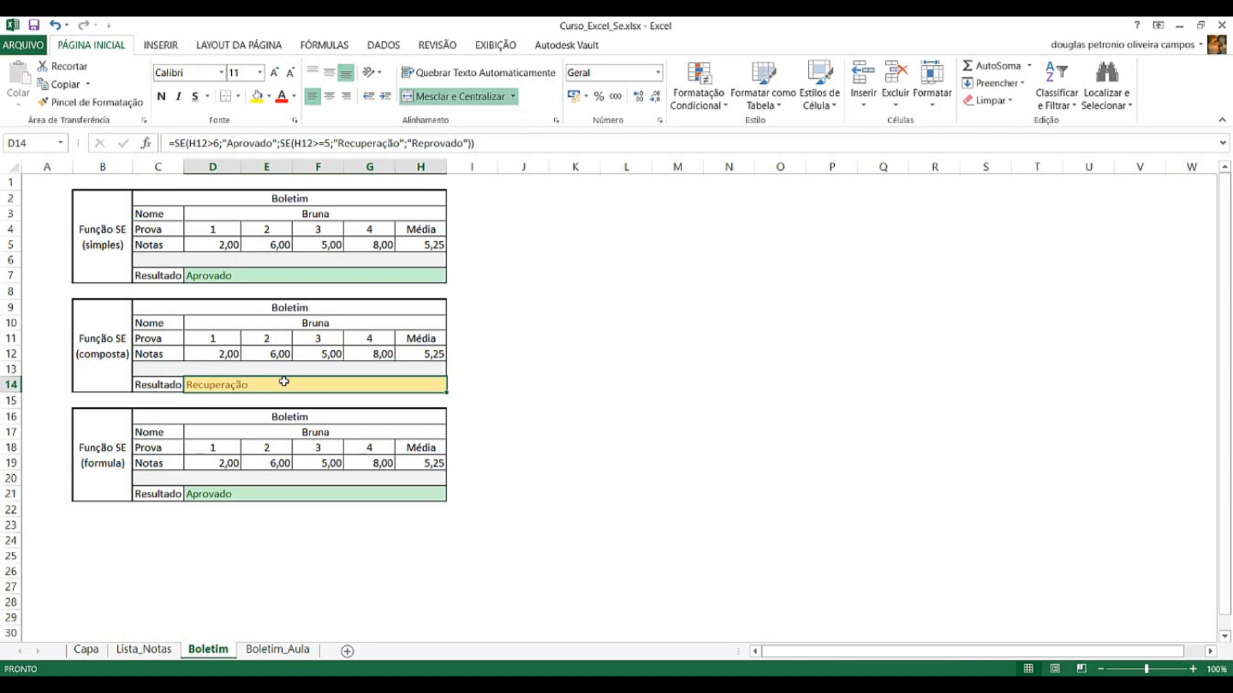
{"action": "left_click", "coordinate": [211, 147]}
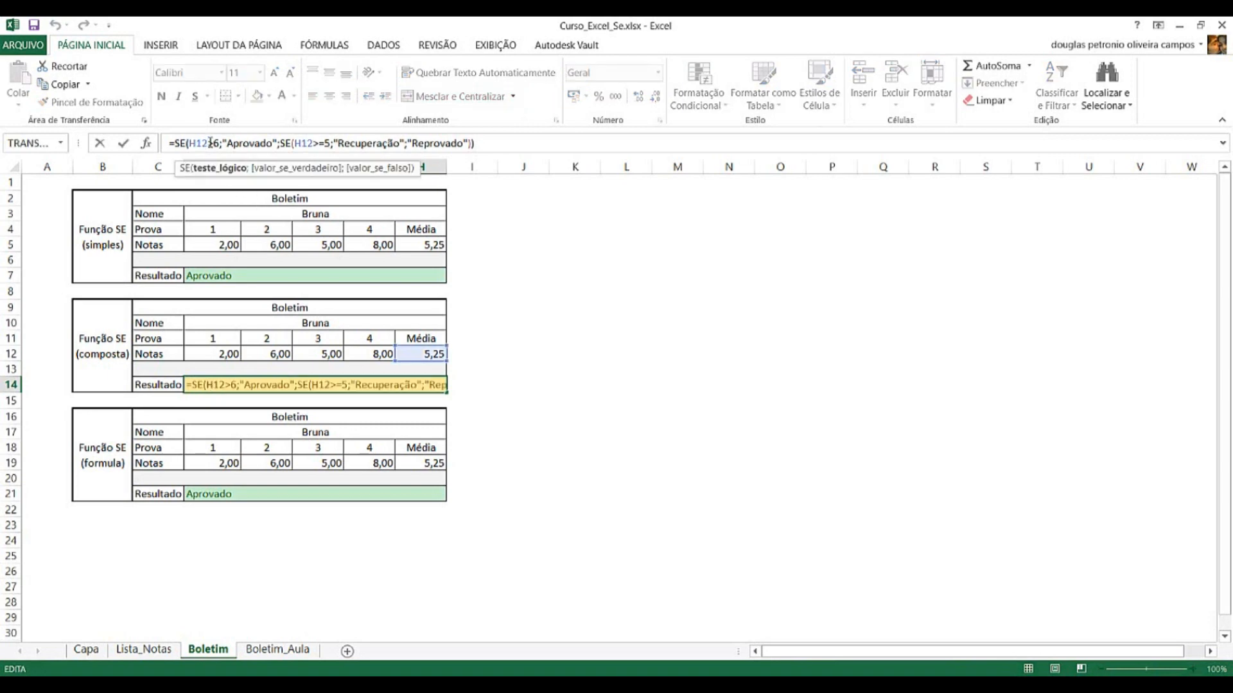
{"action": "left_click", "coordinate": [242, 142]}
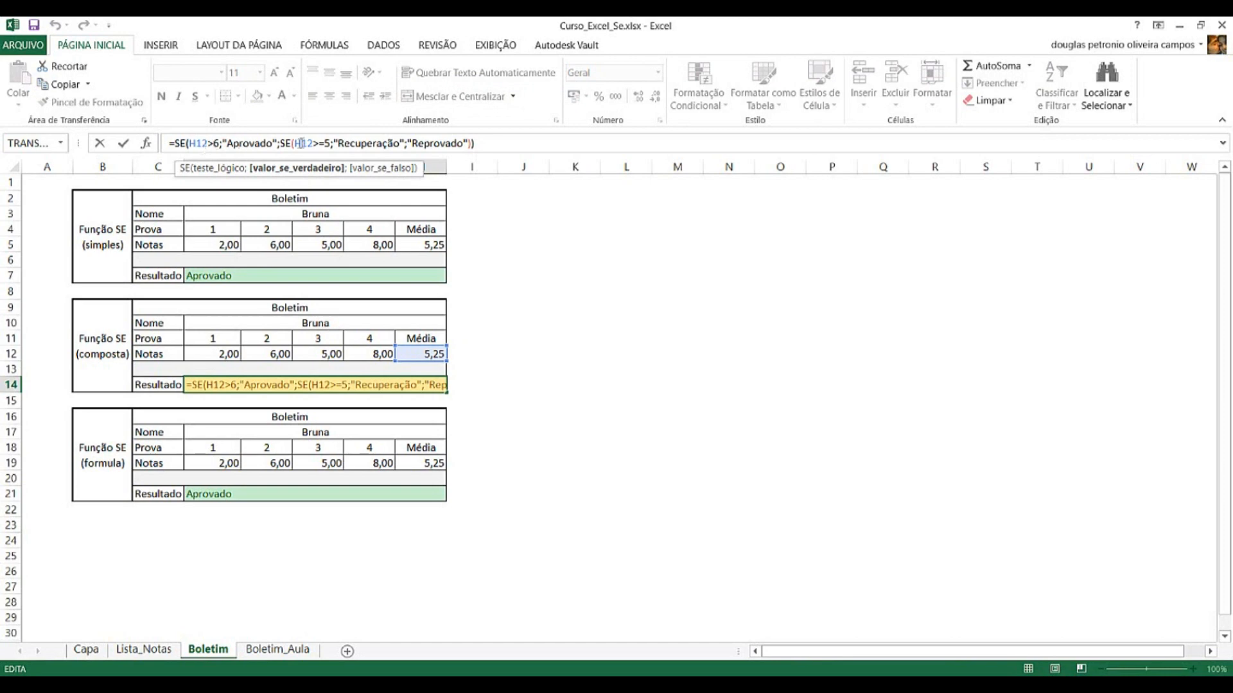
{"action": "left_click", "coordinate": [308, 144]}
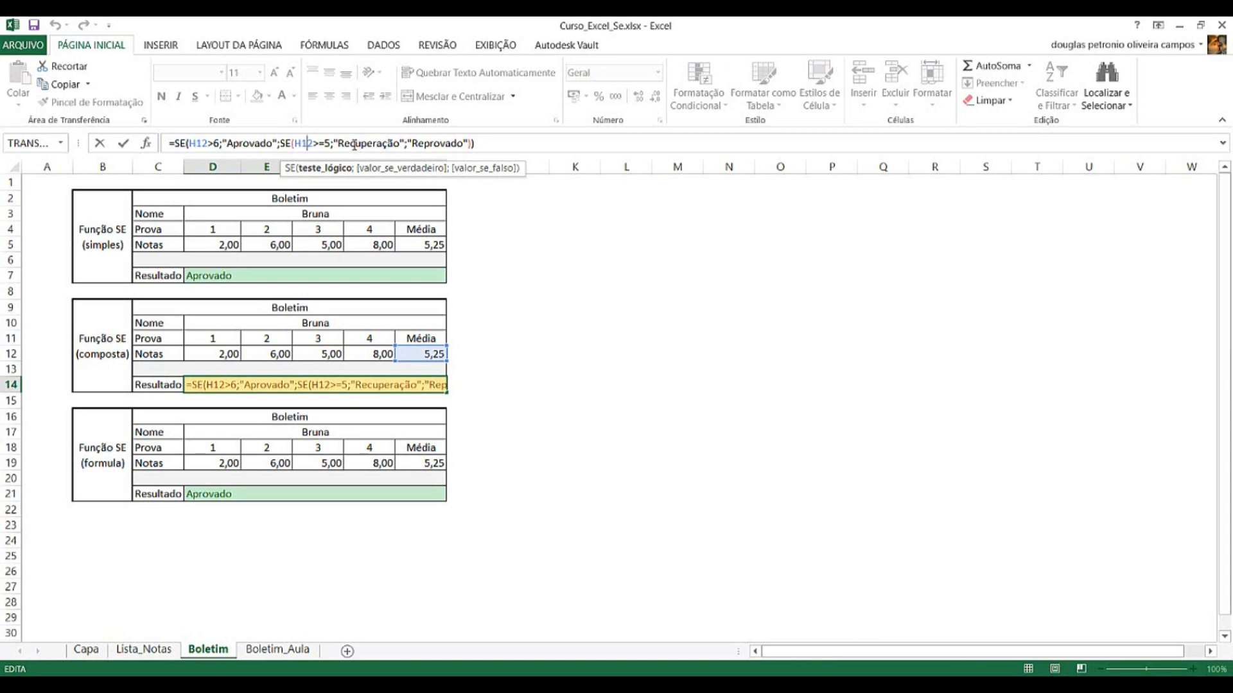
{"action": "left_click", "coordinate": [423, 143]}
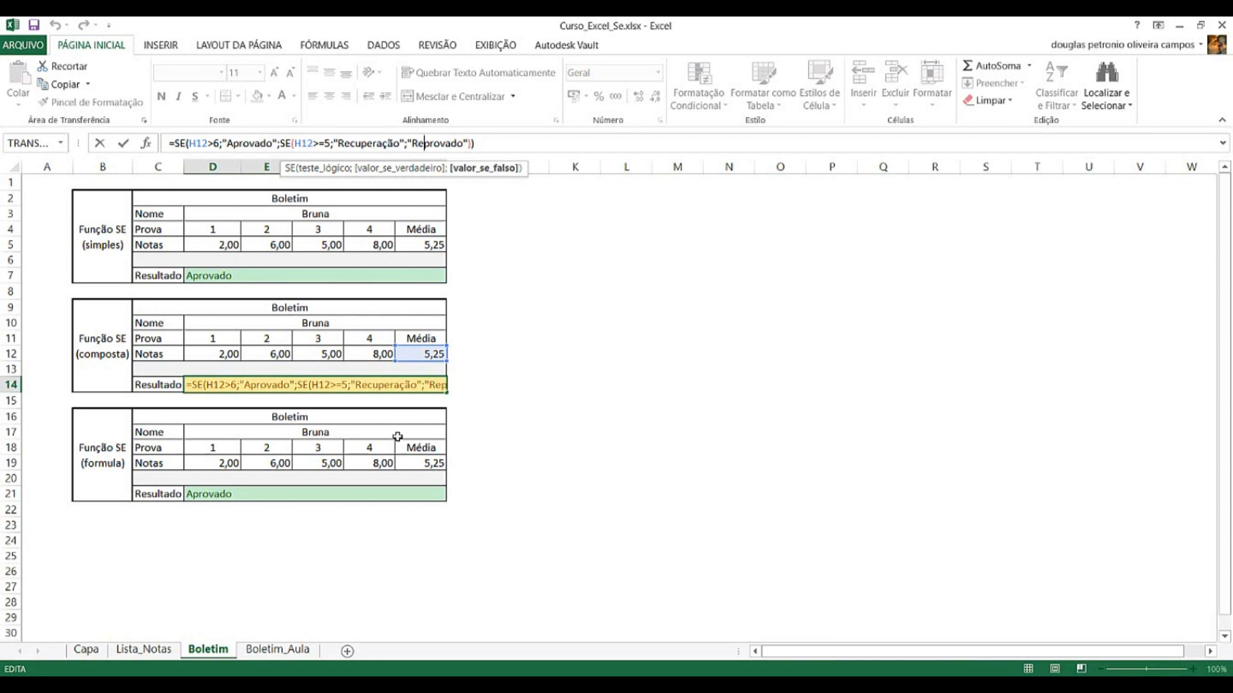
{"action": "key", "text": "Return"}
Test the composite report card by choosing the student from row 5 of Lista_Notas in name cell D10.
{"action": "left_click", "coordinate": [374, 321]}
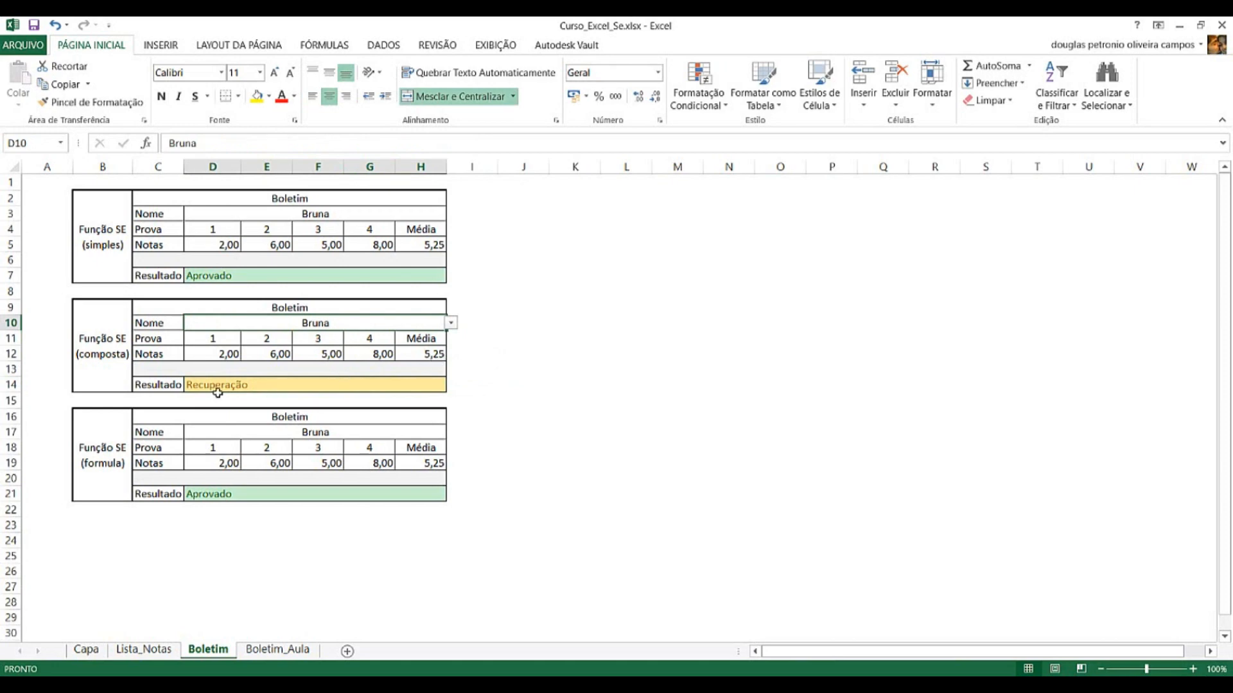
{"action": "left_click", "coordinate": [452, 323]}
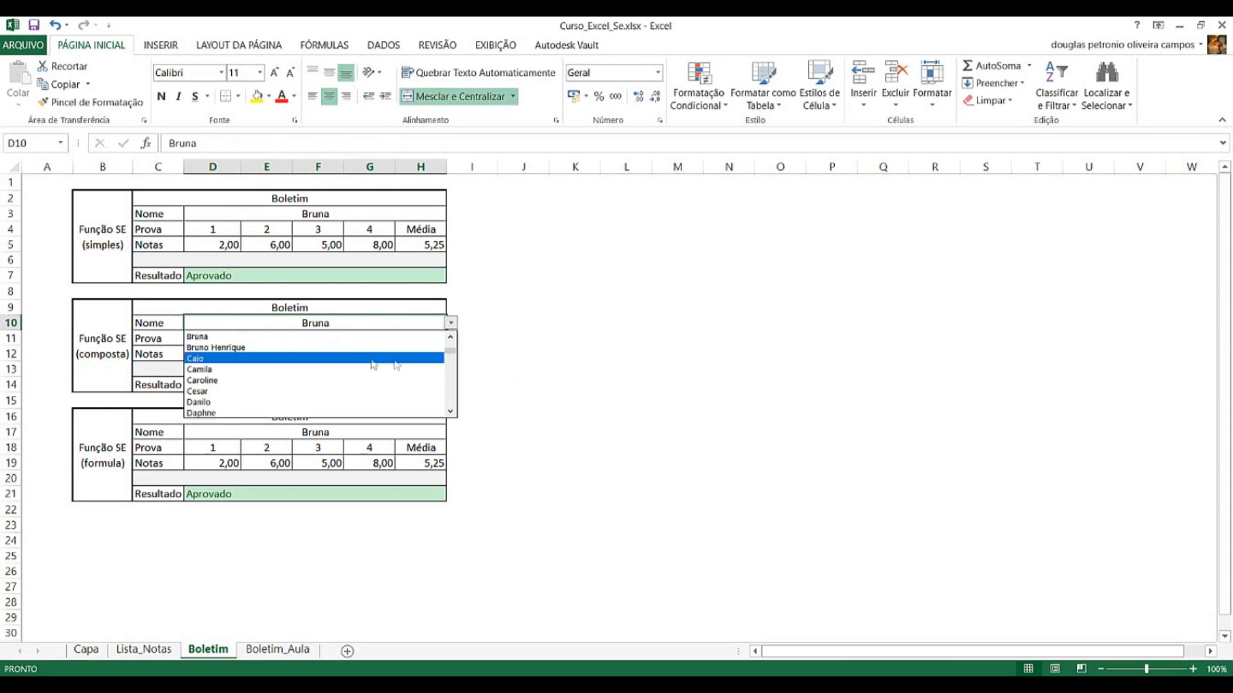
{"action": "scroll", "coordinate": [453, 341], "scroll_direction": "up", "scroll_amount": 1}
{"action": "scroll", "coordinate": [453, 345], "scroll_direction": "up", "scroll_amount": 2}
{"action": "left_click", "coordinate": [402, 347]}
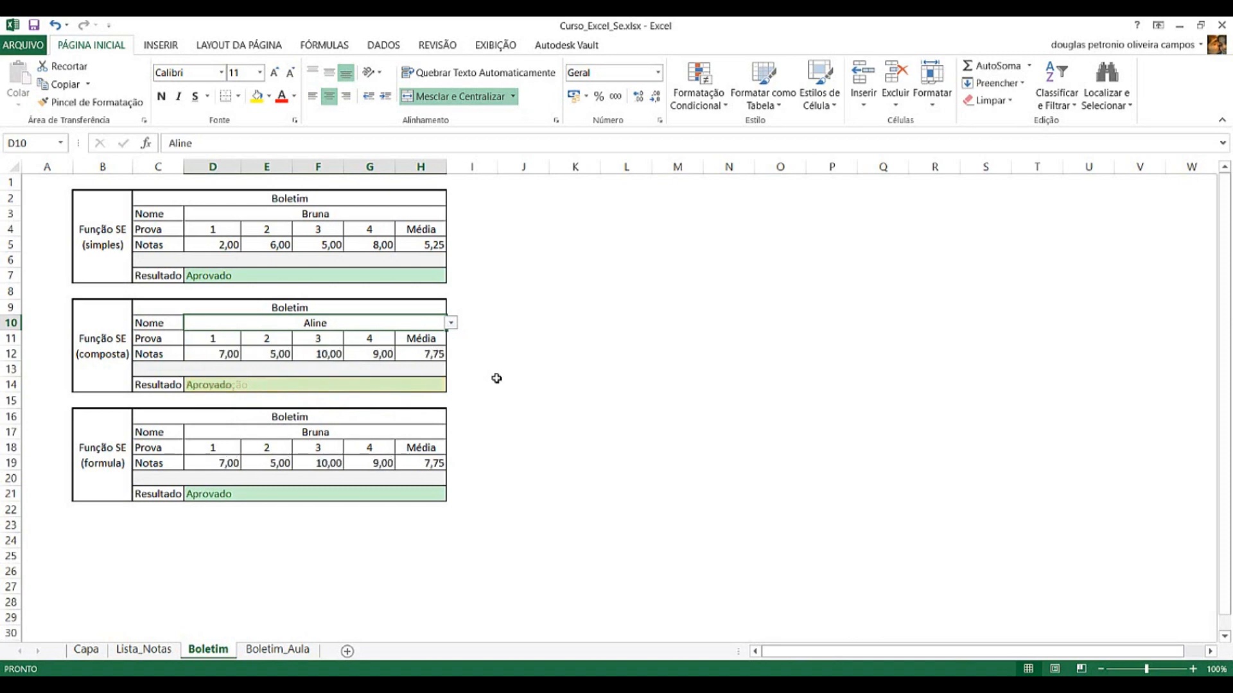
{"action": "left_click", "coordinate": [490, 379]}
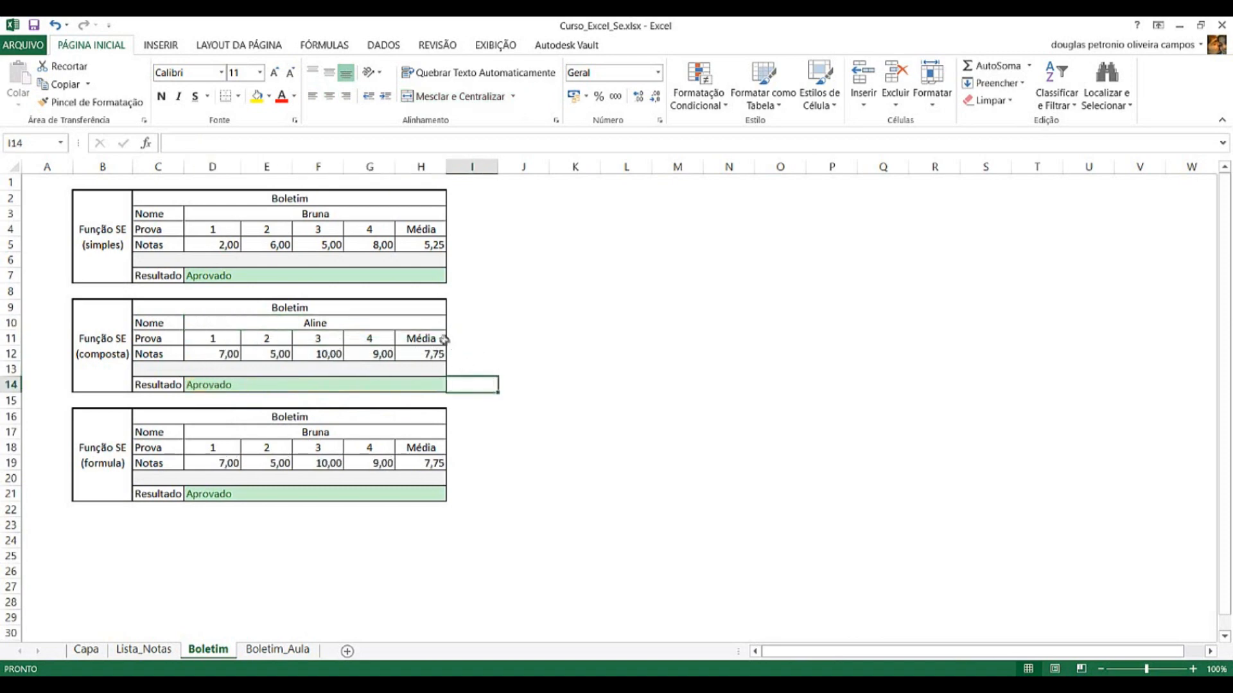
Test the composite report card by choosing the student from row 14 of Lista_Notas in name cell D10.
{"action": "left_click", "coordinate": [432, 323]}
{"action": "left_click", "coordinate": [451, 323]}
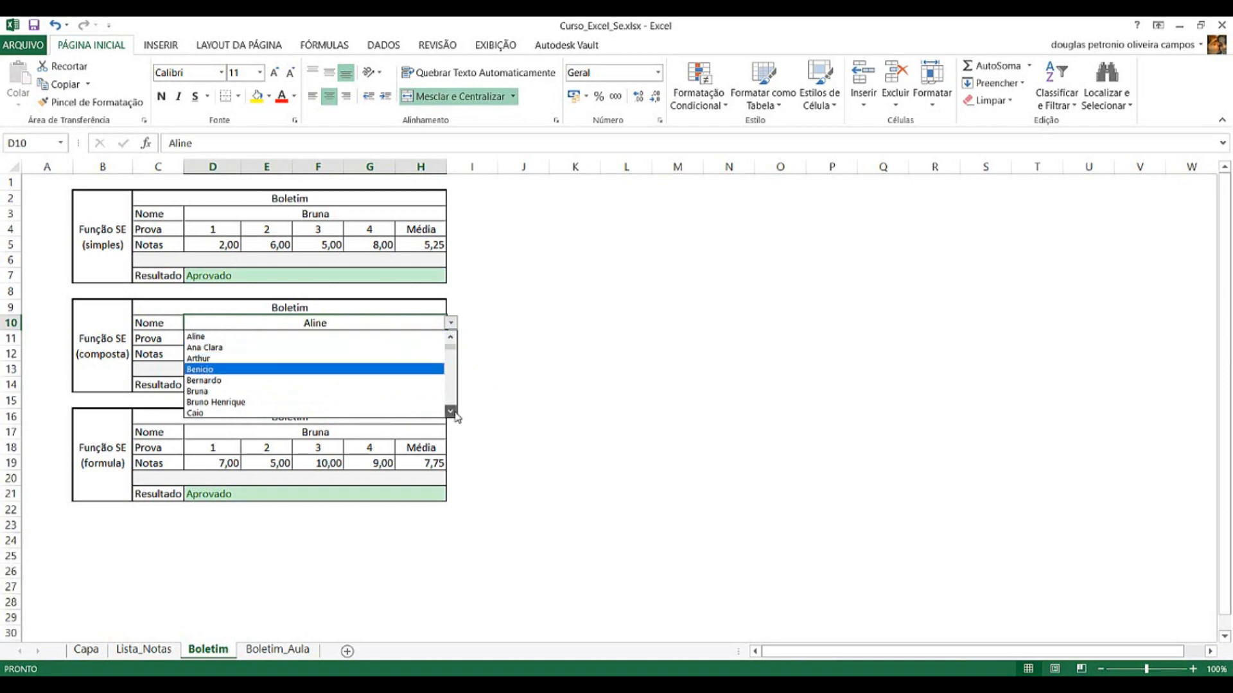
{"action": "scroll", "coordinate": [336, 382], "scroll_direction": "down", "scroll_amount": 2}
{"action": "left_click", "coordinate": [331, 391]}
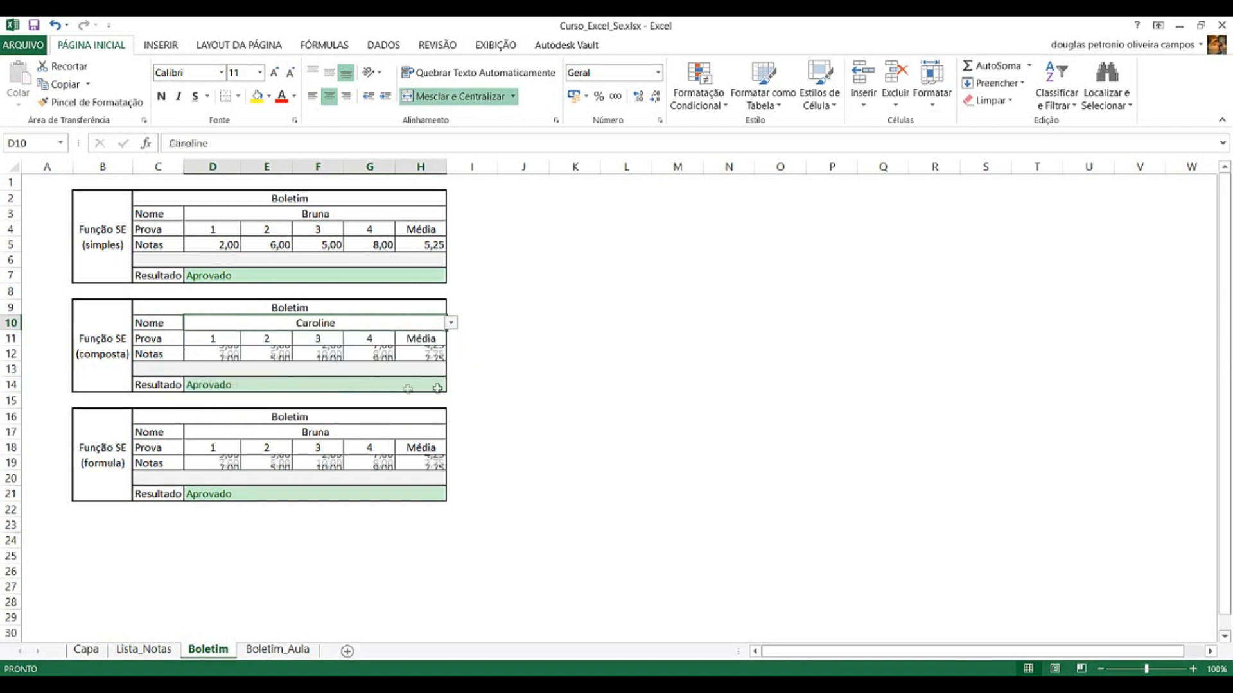
{"action": "left_click", "coordinate": [530, 386]}
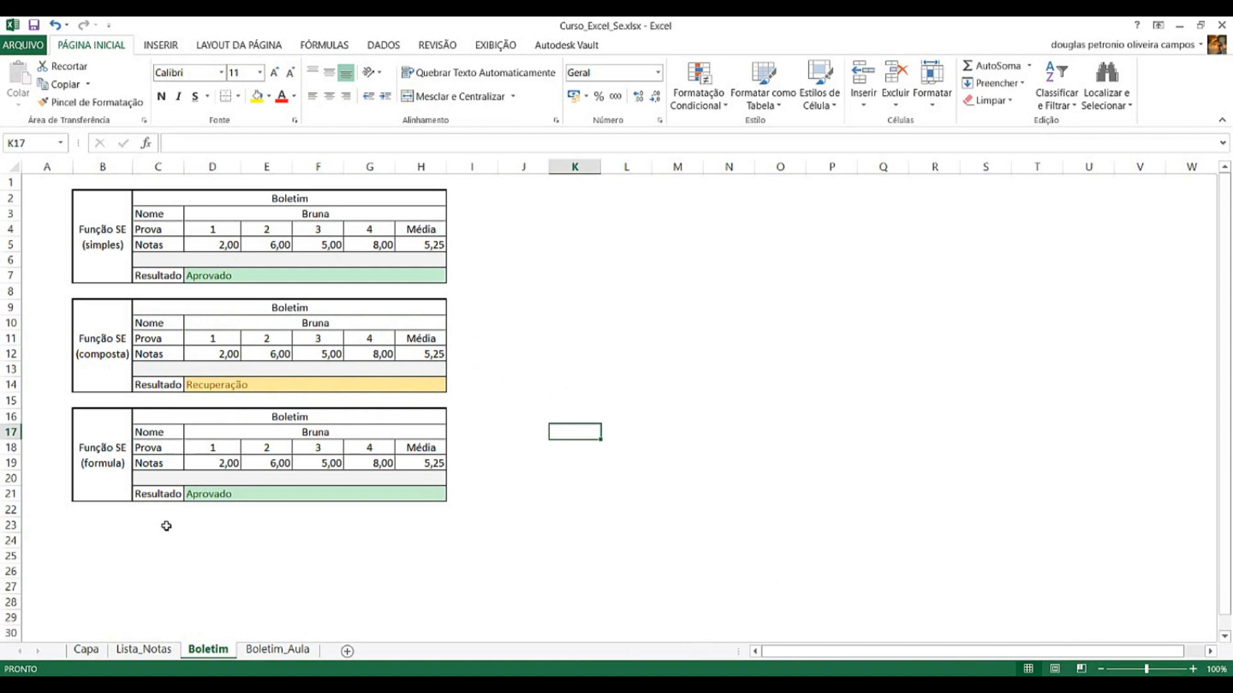
Examine the SE formula with the embedded MÉDIA function in Resultado cell D21 of the "Função SE (formula)" report card.
{"action": "left_click", "coordinate": [255, 493]}
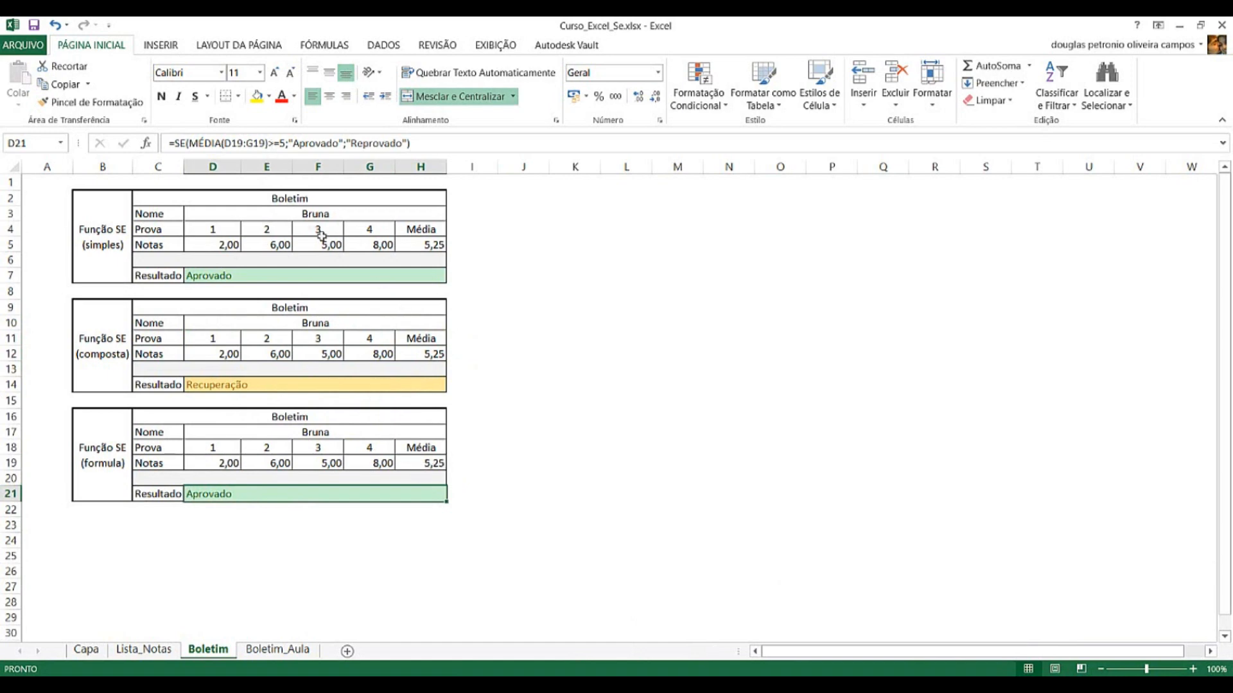
{"action": "left_click", "coordinate": [219, 144]}
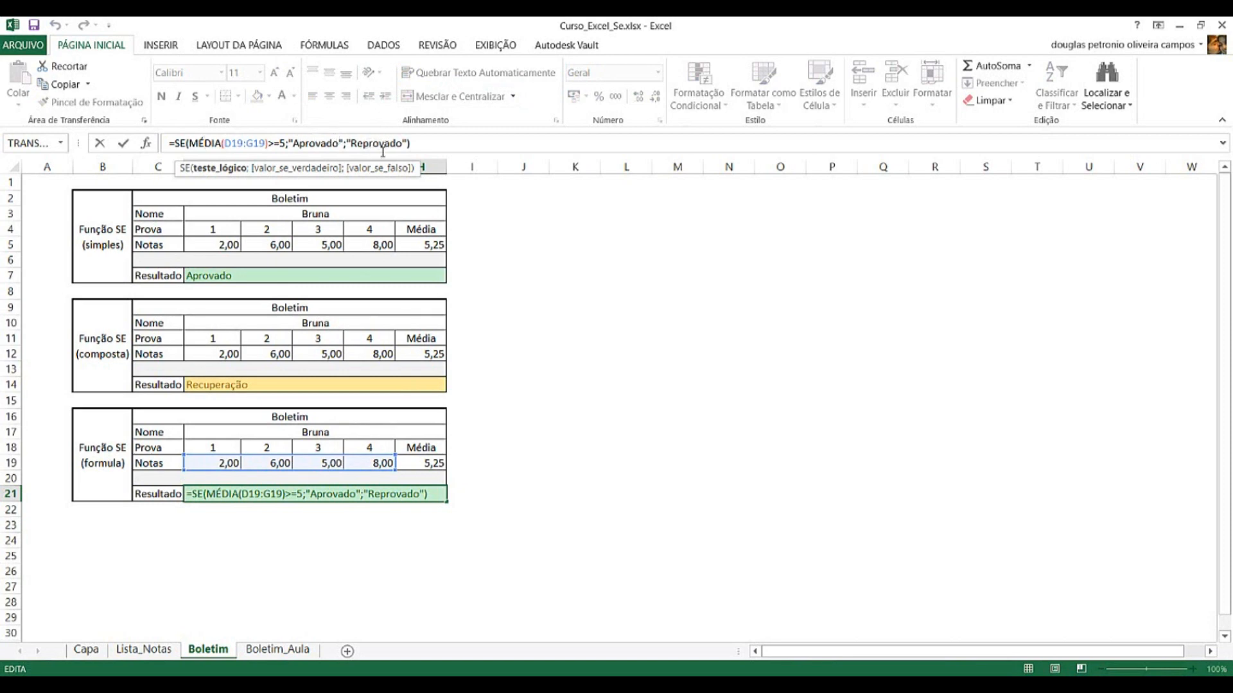
{"action": "key", "text": "Return"}
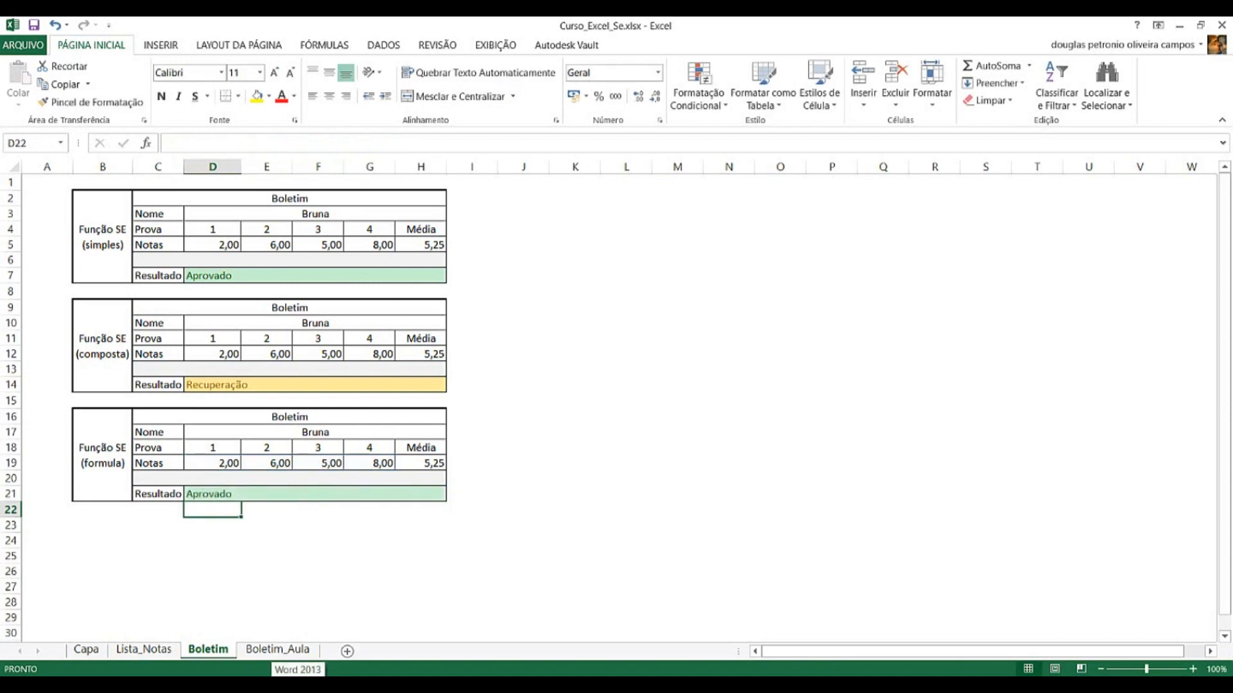
{"action": "left_click", "coordinate": [266, 493]}
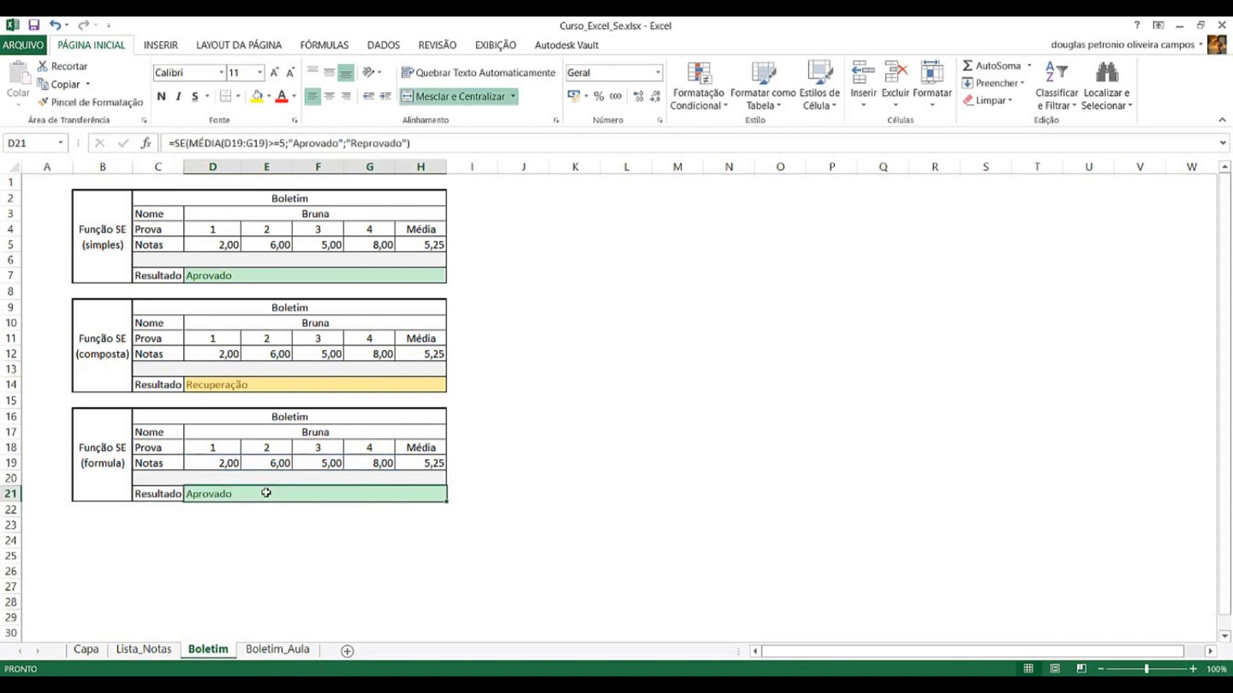
{"action": "left_click", "coordinate": [468, 558]}
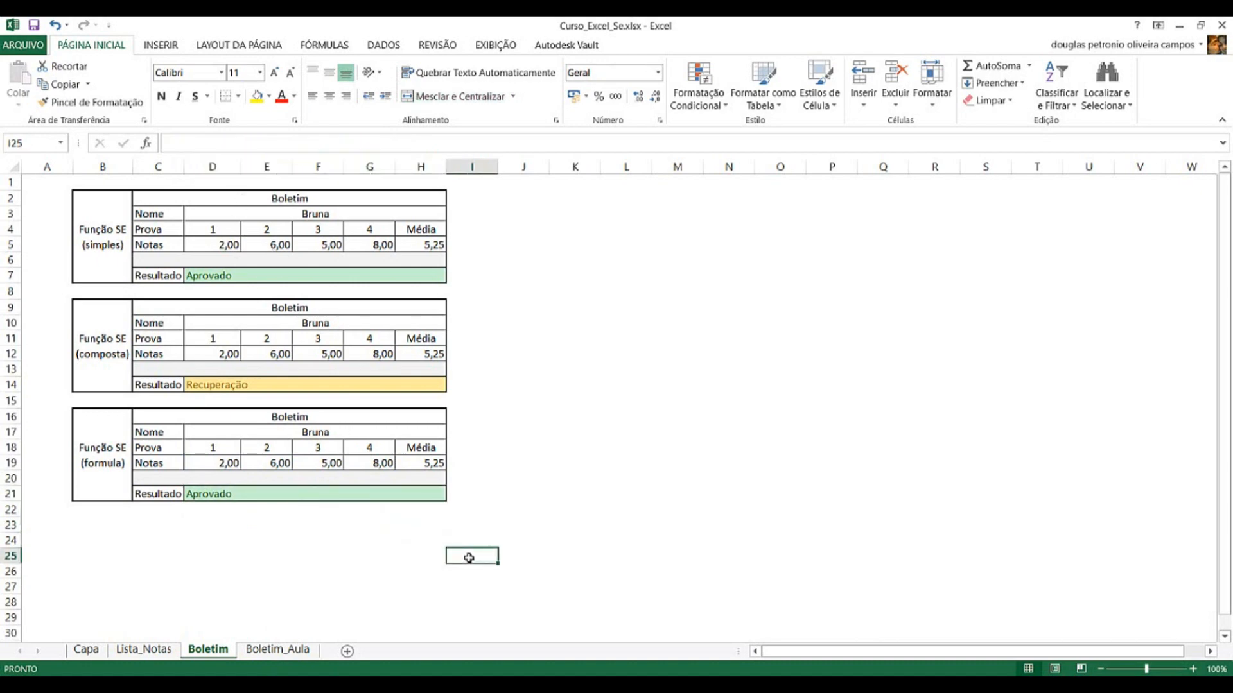
On the Boletim_Aula sheet, enter =SE(H5>=5;"Aprovado";"Reprovado") in Resultado cell D7 of the simple SE report card.
{"action": "left_click", "coordinate": [274, 651]}
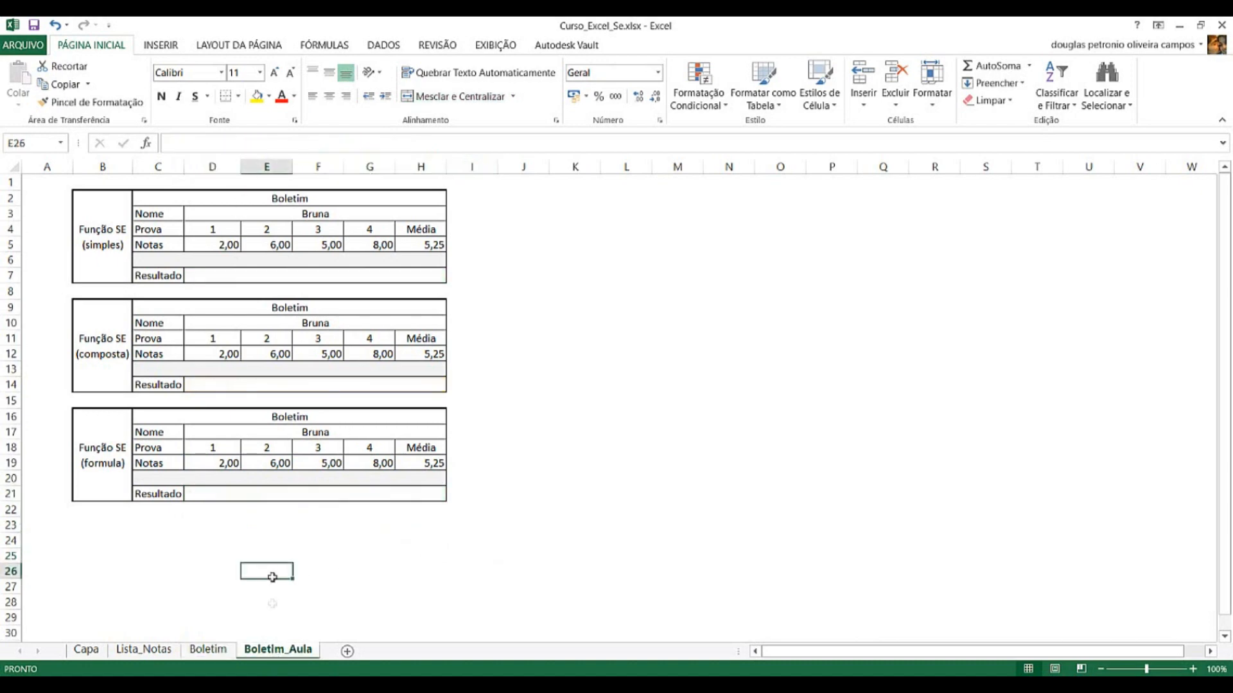
{"action": "left_click", "coordinate": [302, 279]}
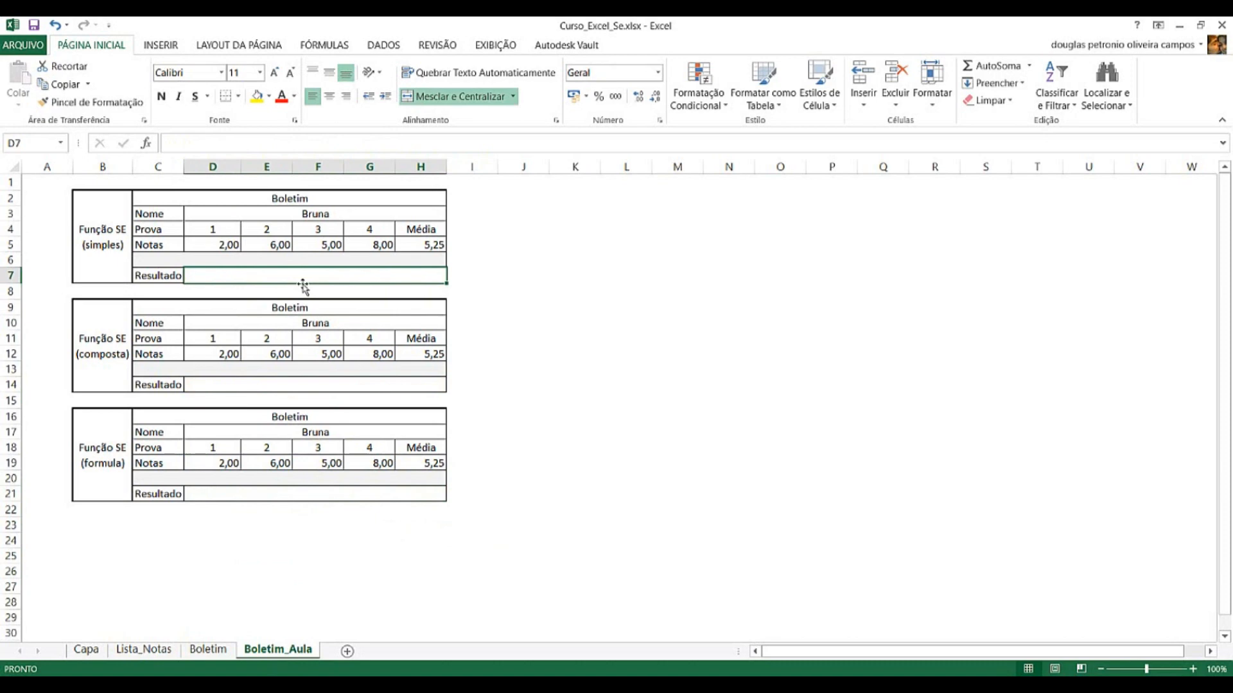
{"action": "type", "text": "="}
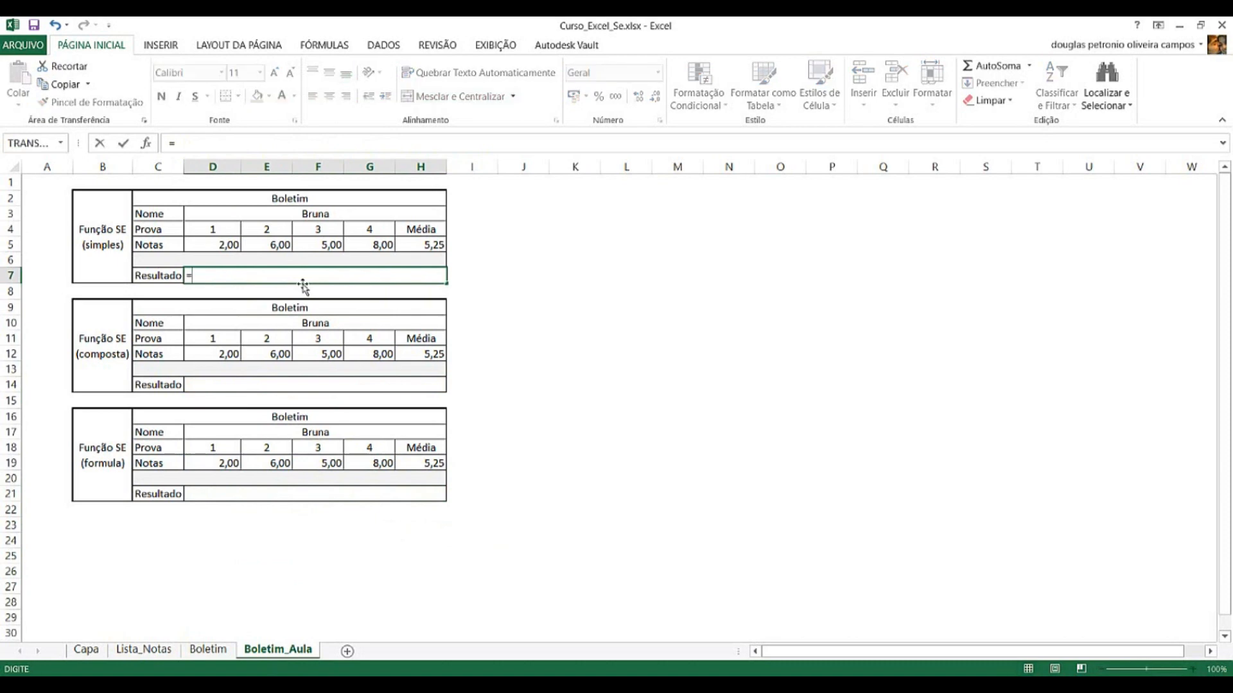
{"action": "type", "text": "SE"}
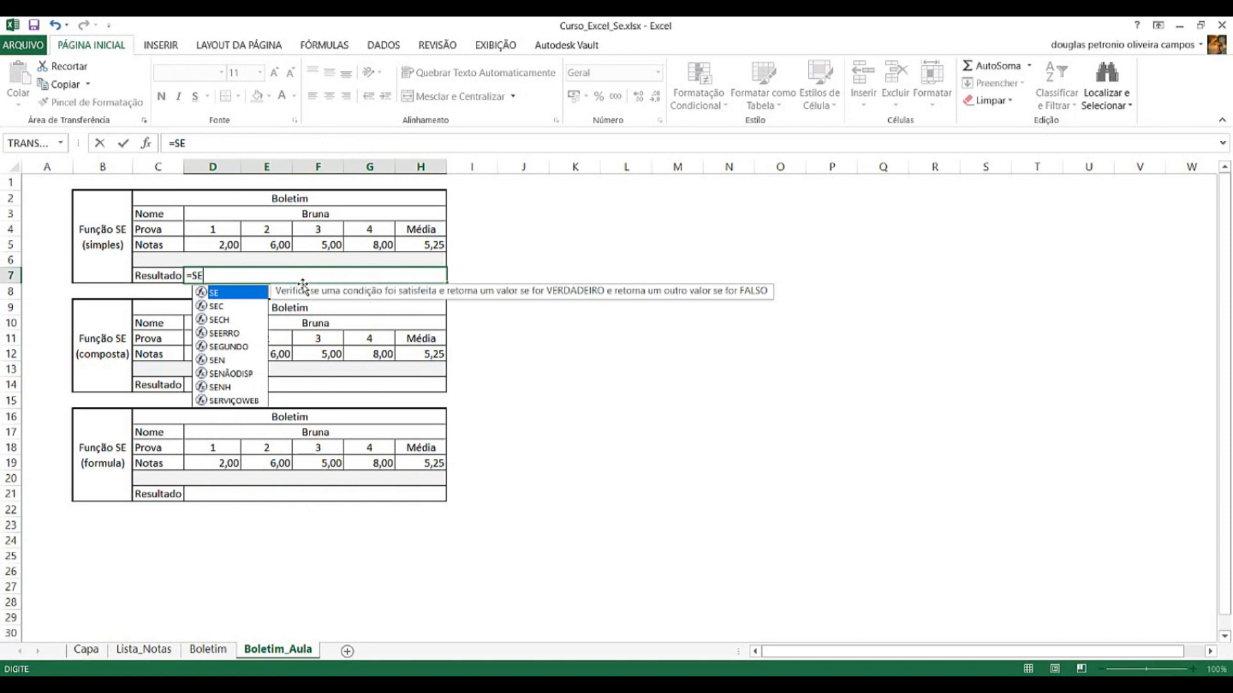
{"action": "type", "text": "("}
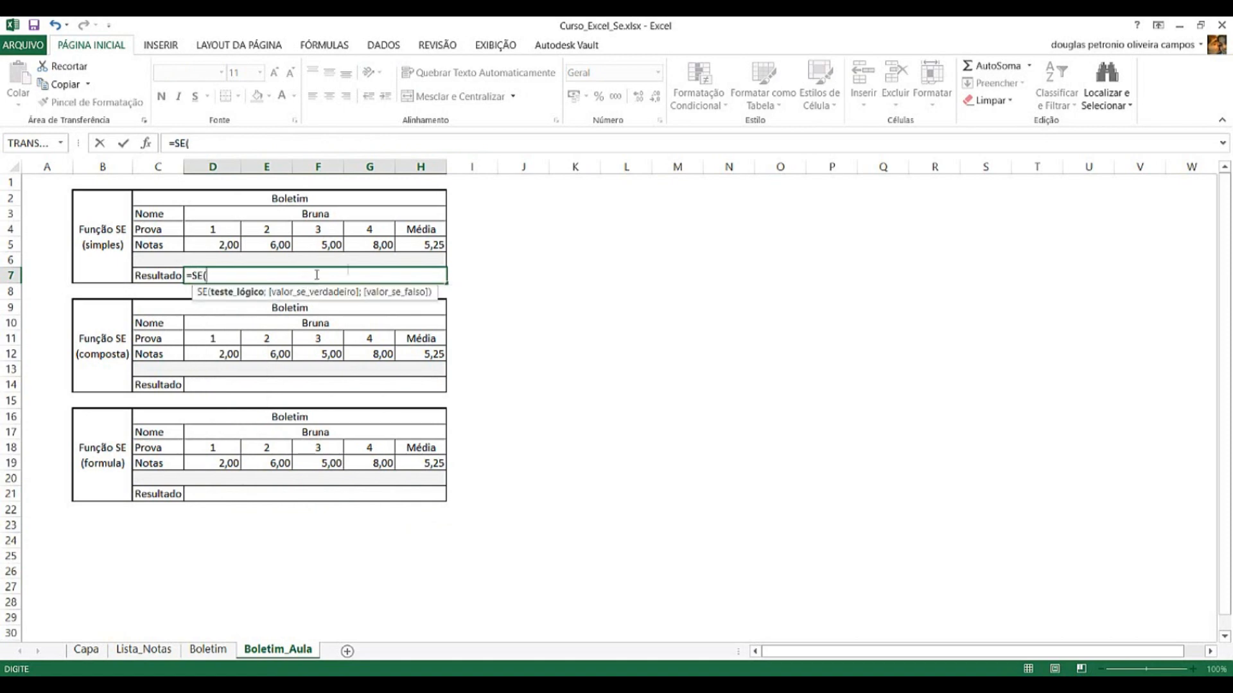
{"action": "left_click", "coordinate": [409, 240]}
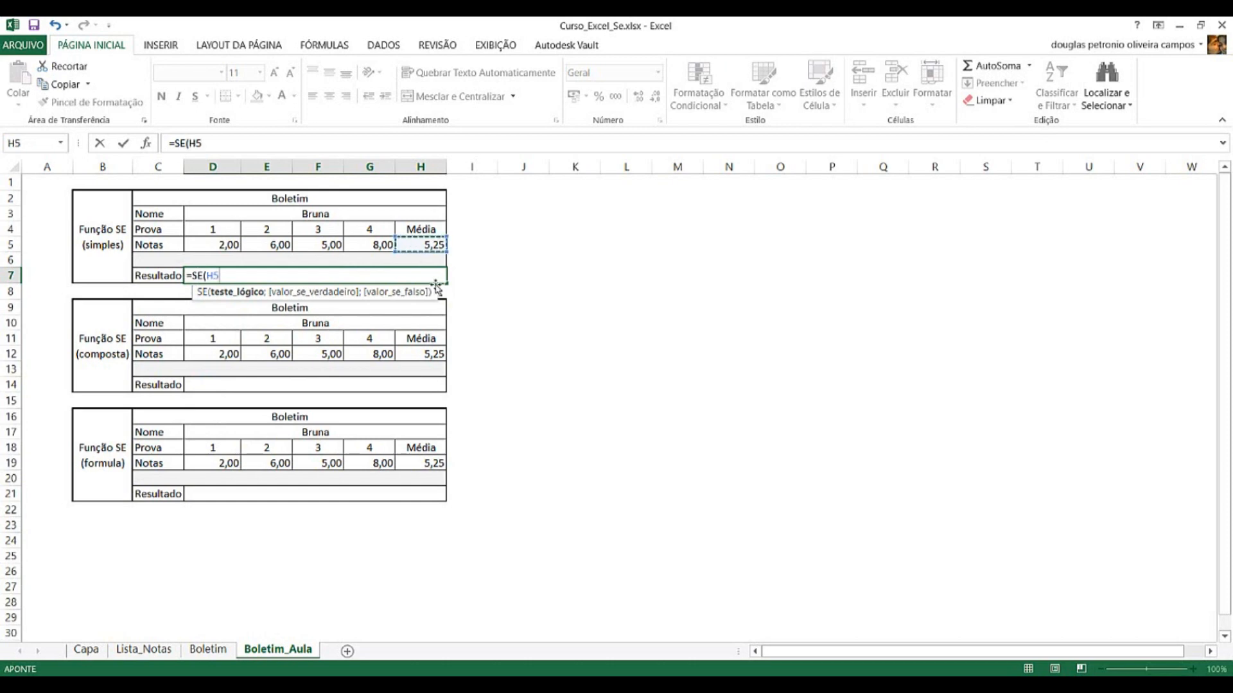
{"action": "type", "text": ">=5;"}
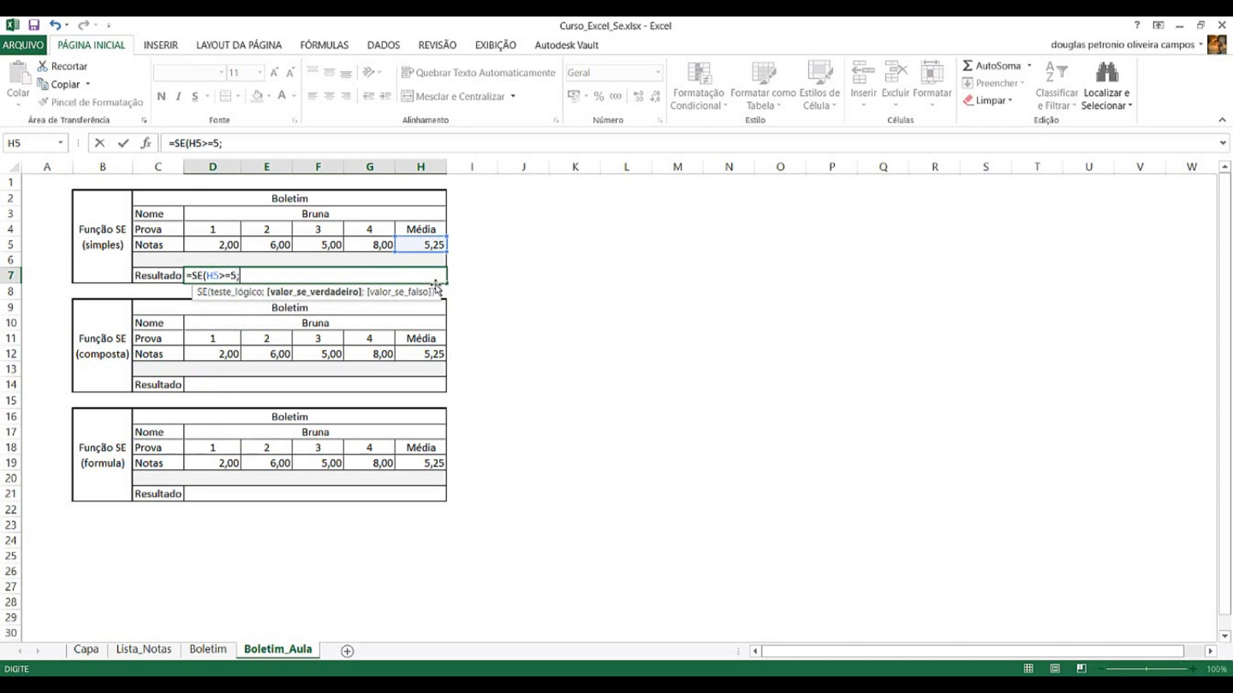
{"action": "type", "text": "\"Aprovadp"}
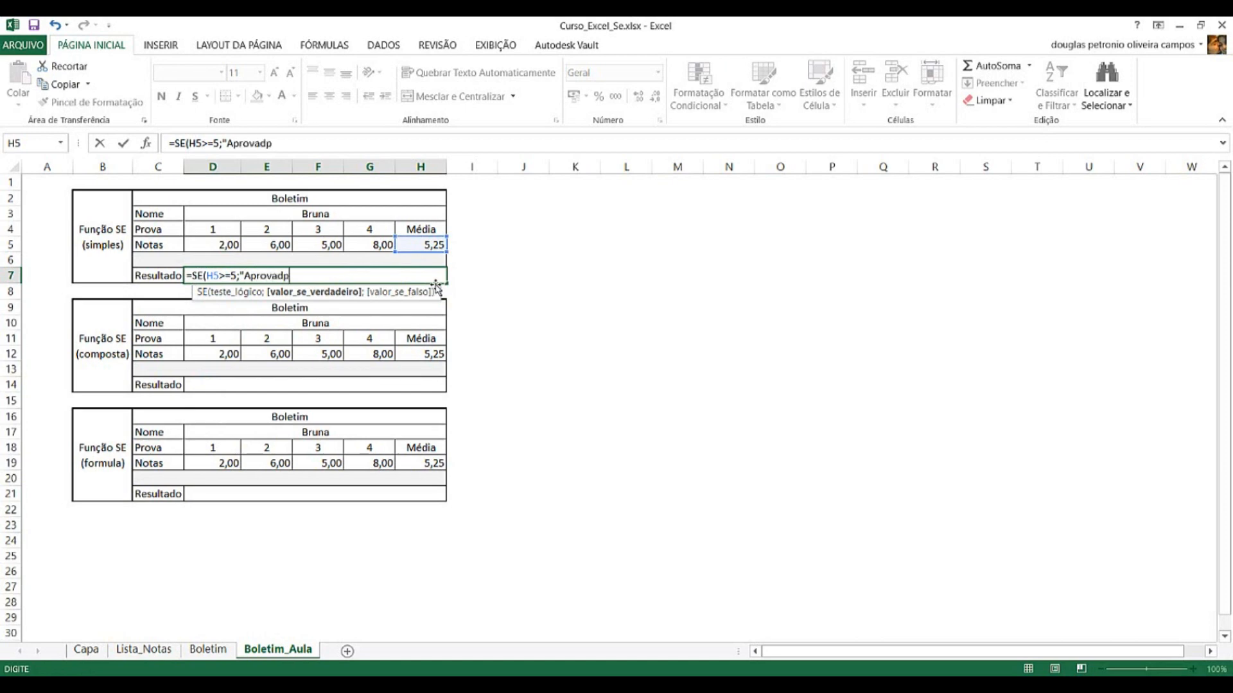
{"action": "key", "text": "BackSpace"}
{"action": "type", "text": "o\";"}
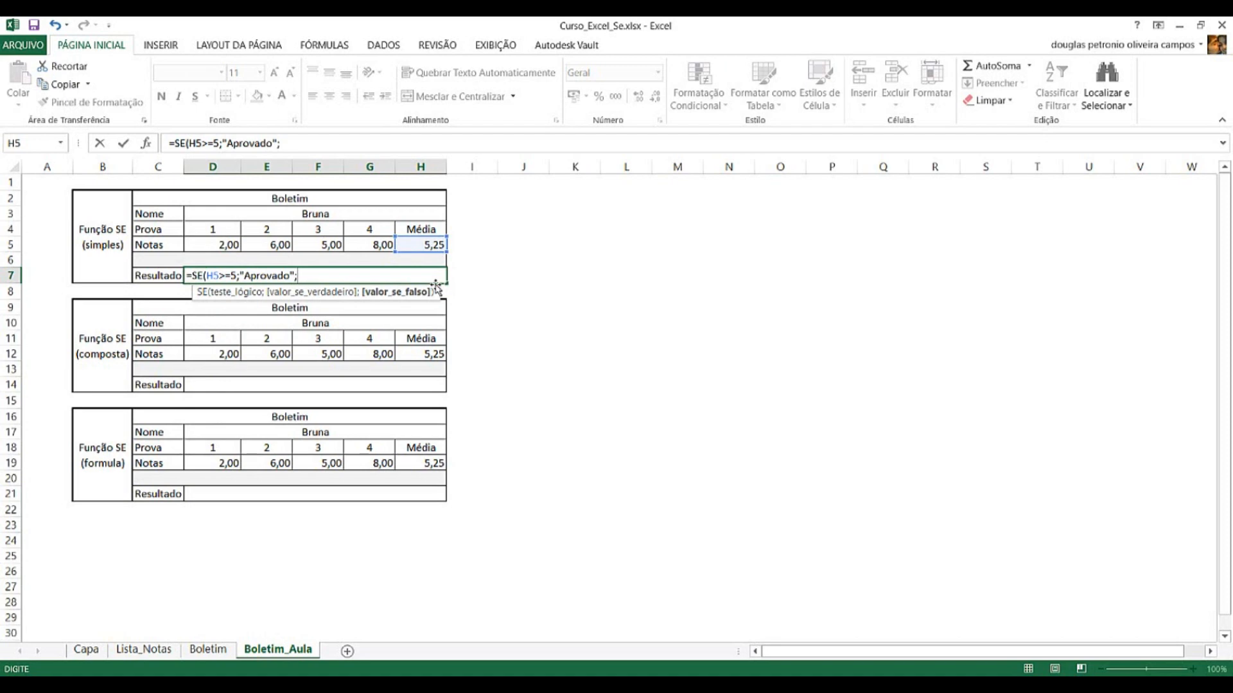
{"action": "type", "text": "\"Reprovado\")"}
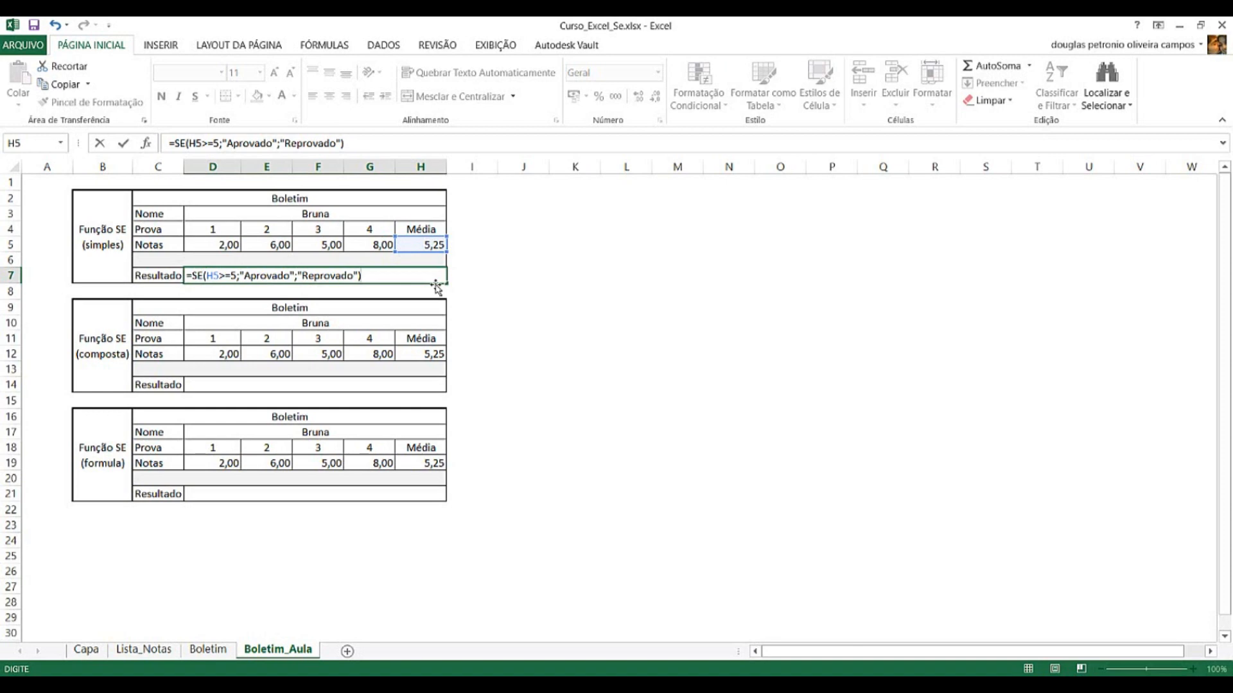
{"action": "key", "text": "Return"}
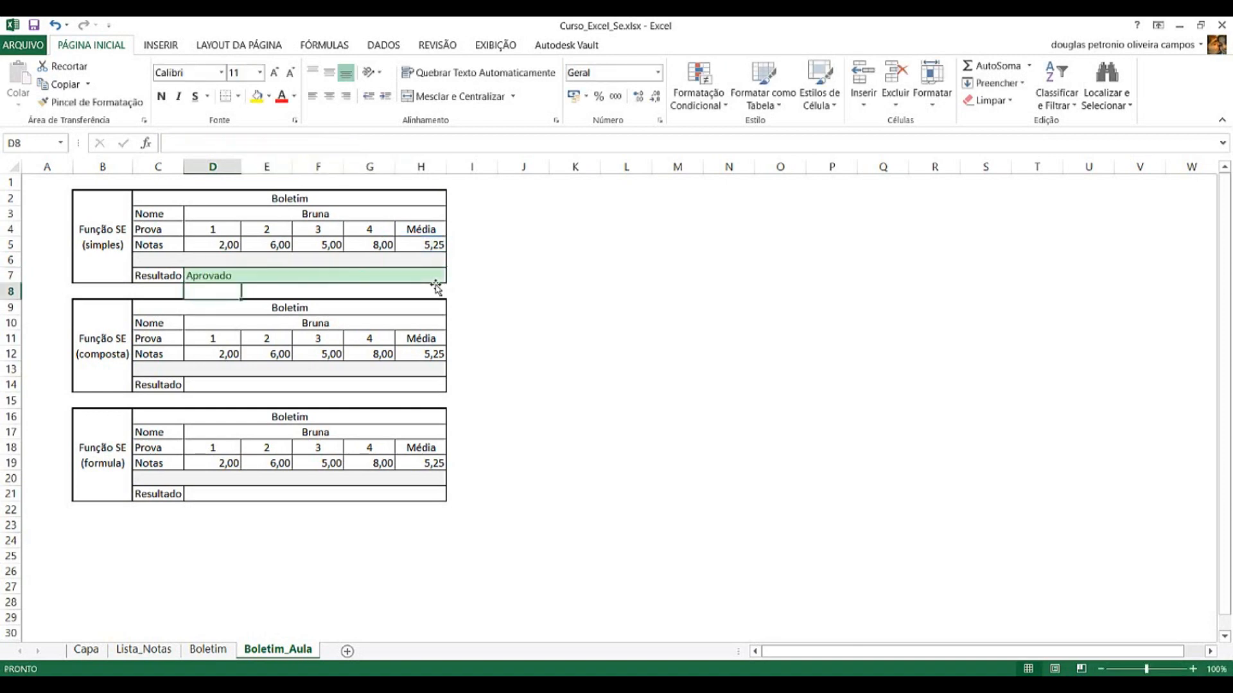
Replace the formula in Resultado cell D7 with the inverted test =SE(H5<5;"Reprovado";"Aprovado").
{"action": "left_click", "coordinate": [435, 281]}
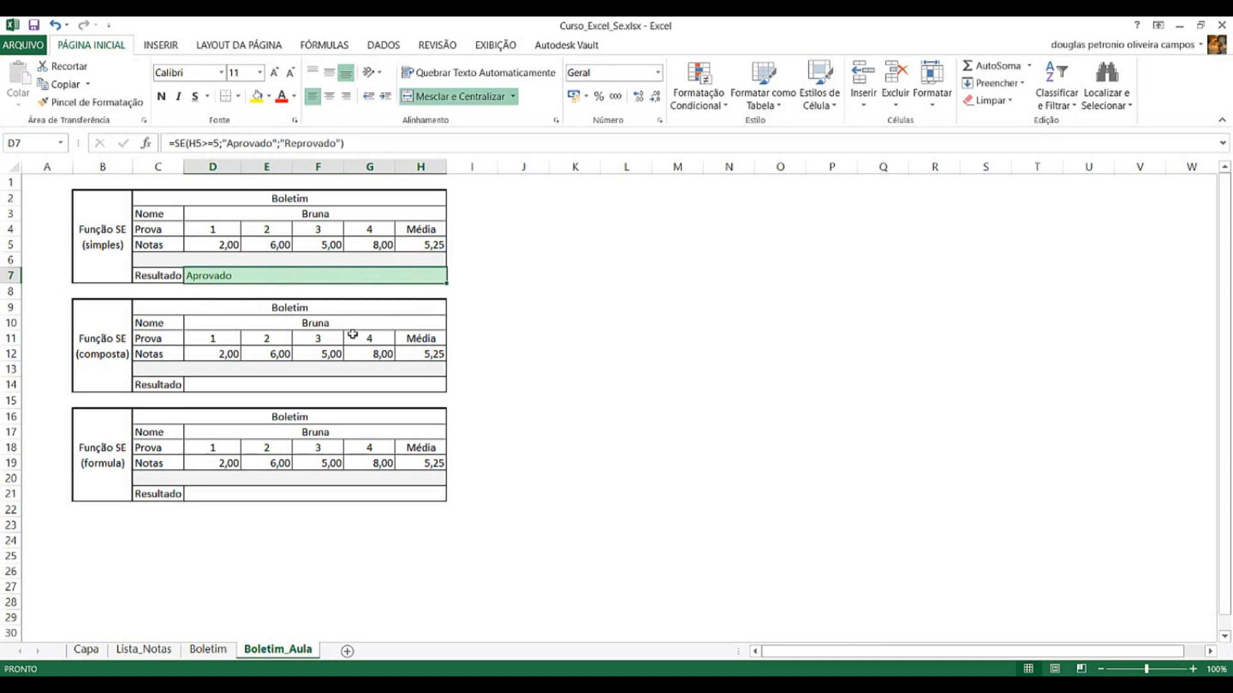
{"action": "type", "text": "="}
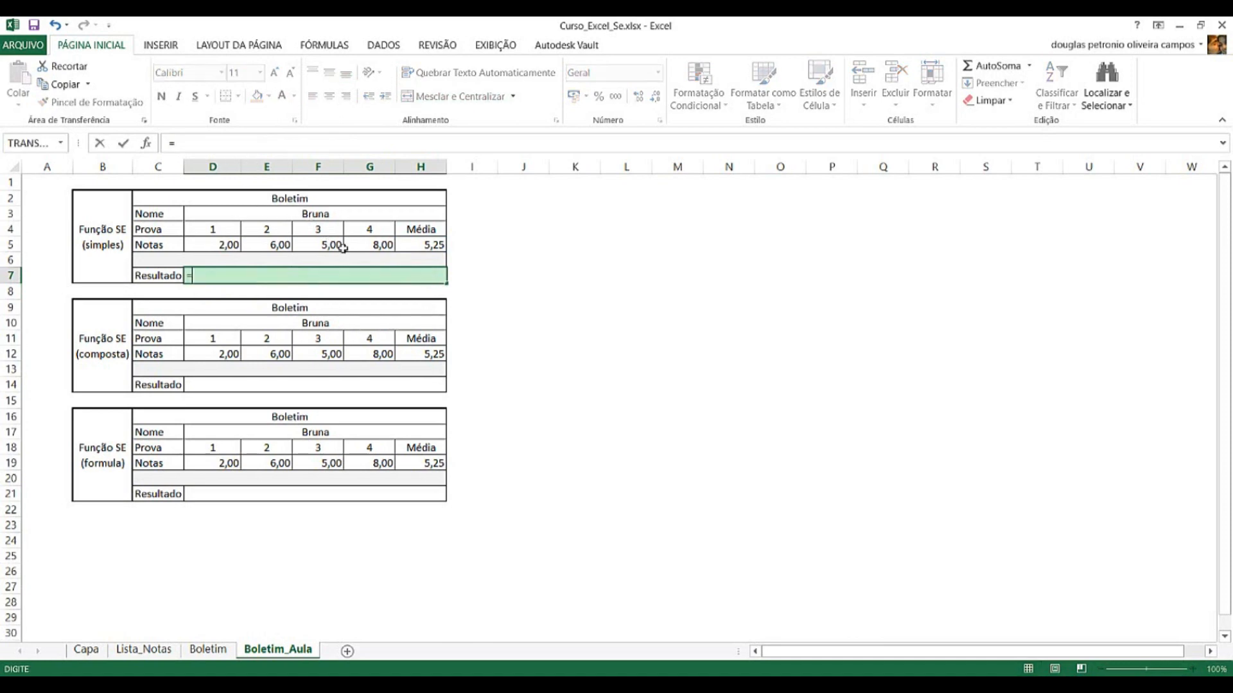
{"action": "type", "text": "S"}
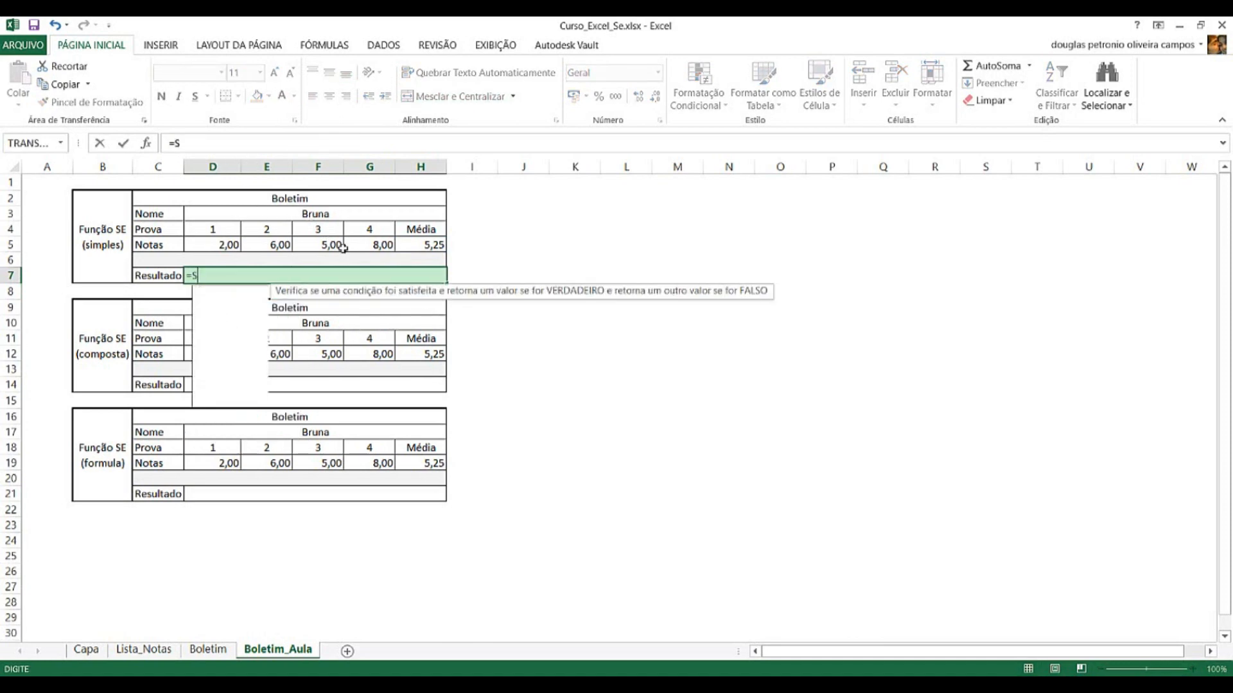
{"action": "type", "text": "E("}
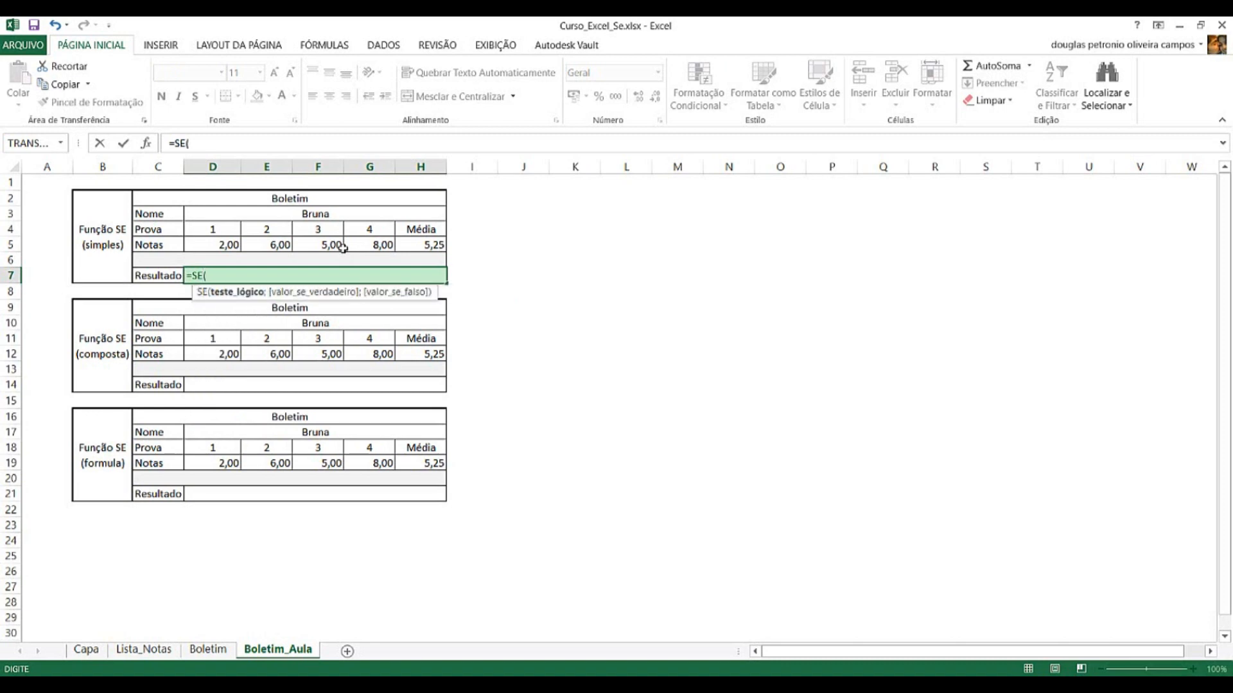
{"action": "left_click", "coordinate": [431, 248]}
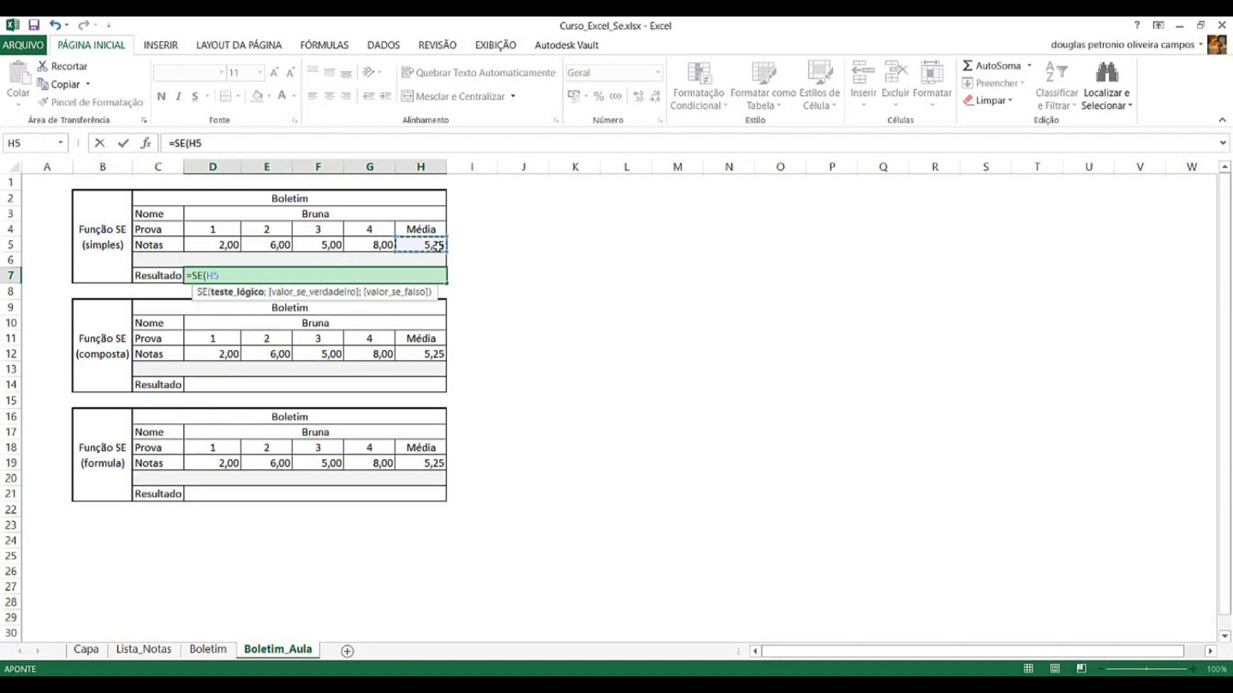
{"action": "type", "text": "<="}
{"action": "key", "text": "BackSpace"}
{"action": "type", "text": "5;"}
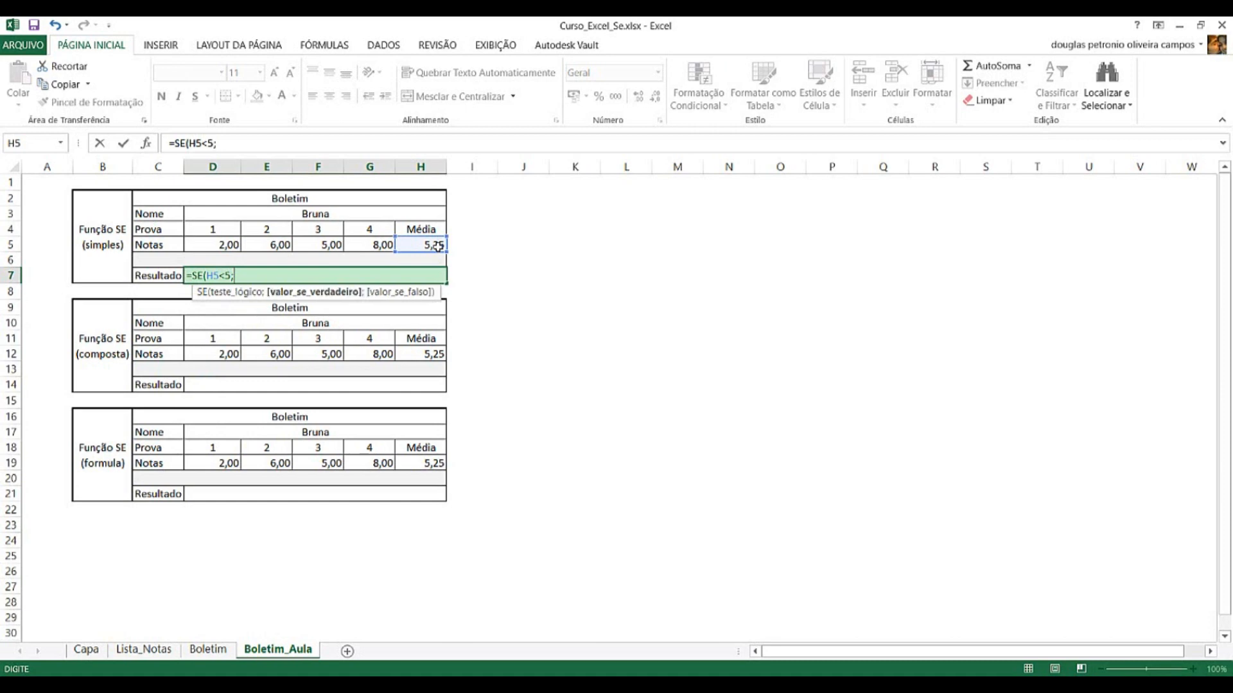
{"action": "type", "text": "\"Reprovado"}
{"action": "type", "text": "\";"}
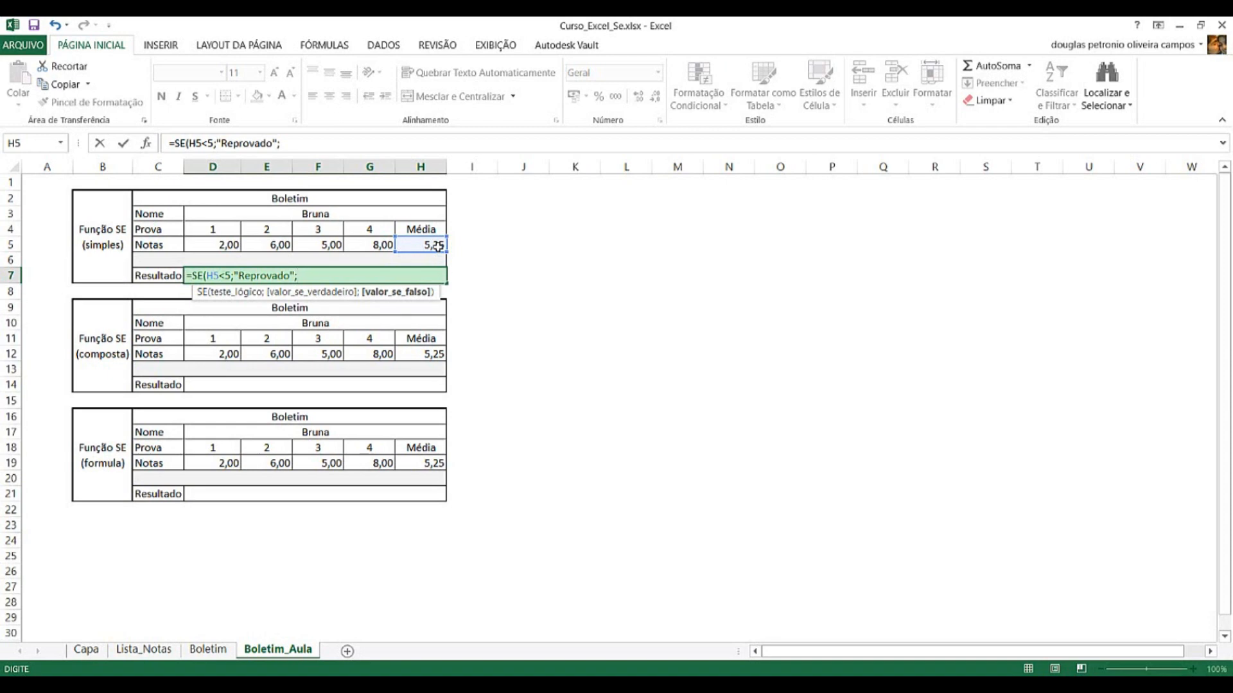
{"action": "type", "text": "\"Aprovado\""}
{"action": "key", "text": "Return"}
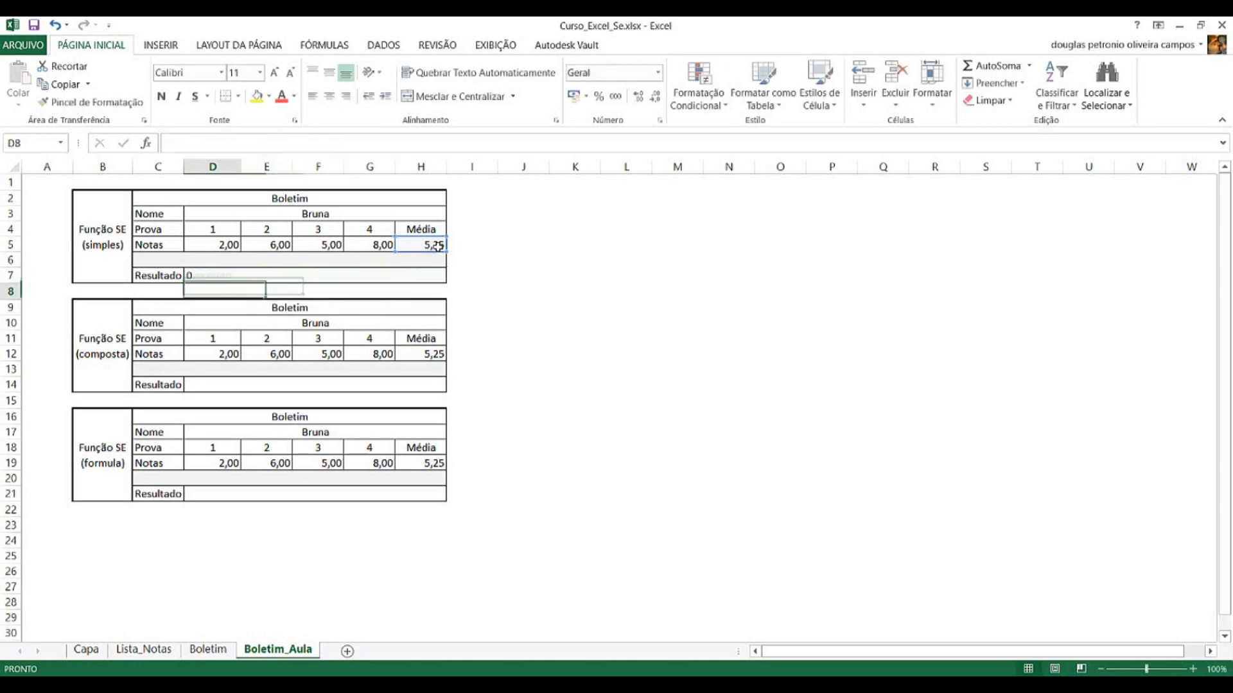
Test the simple report card by choosing the student four entries below the current one in name cell D3.
{"action": "left_click", "coordinate": [425, 214]}
{"action": "left_click", "coordinate": [451, 213]}
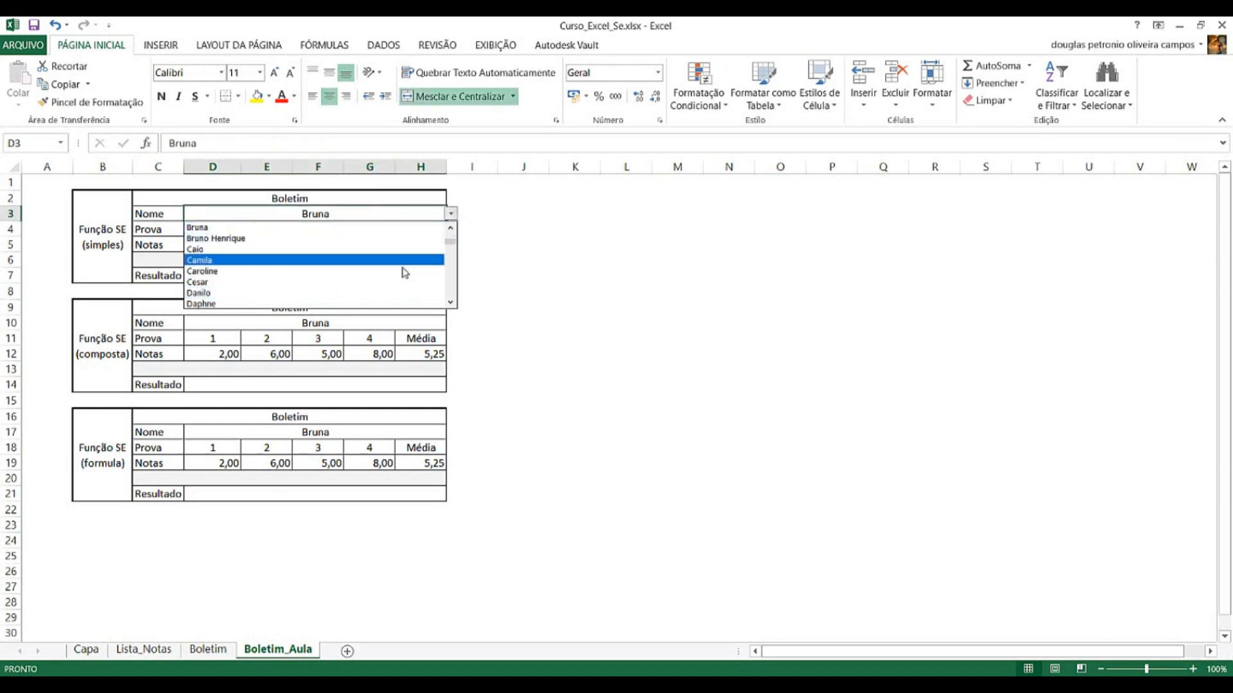
{"action": "left_click", "coordinate": [405, 271]}
{"action": "left_click", "coordinate": [566, 306]}
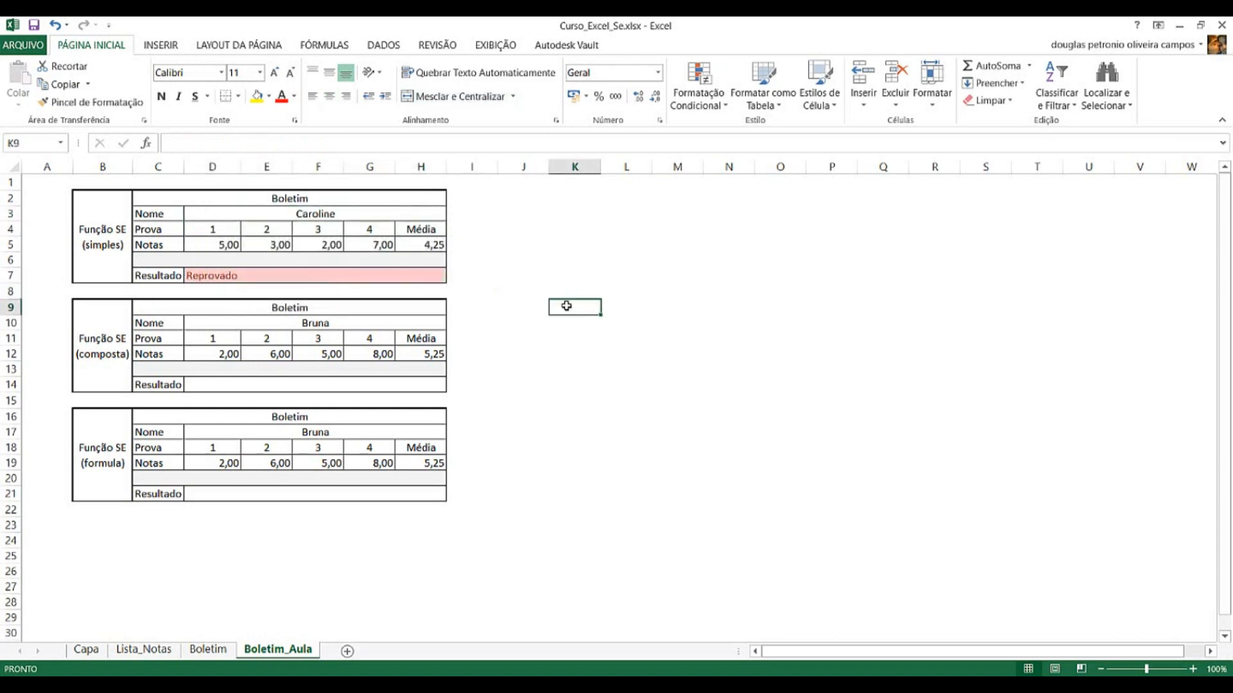
Examine the arguments of the SE formula in Resultado cell D7 of the simple report card.
{"action": "left_click", "coordinate": [339, 276]}
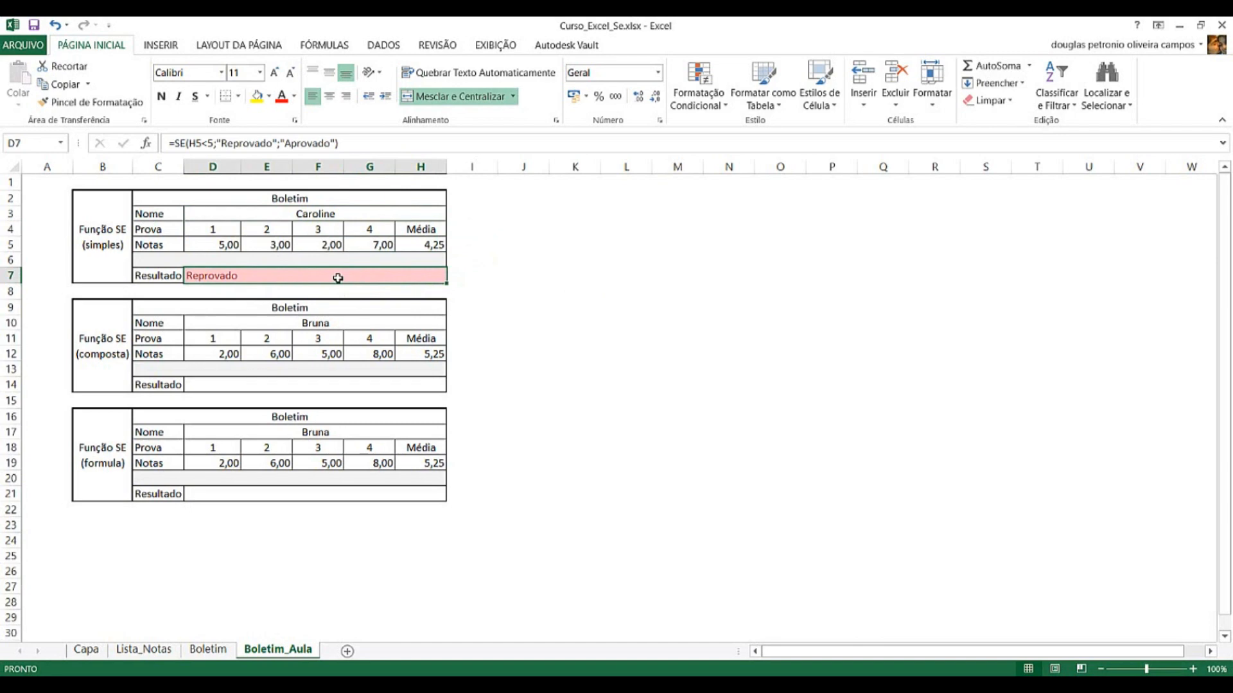
{"action": "left_click", "coordinate": [203, 142]}
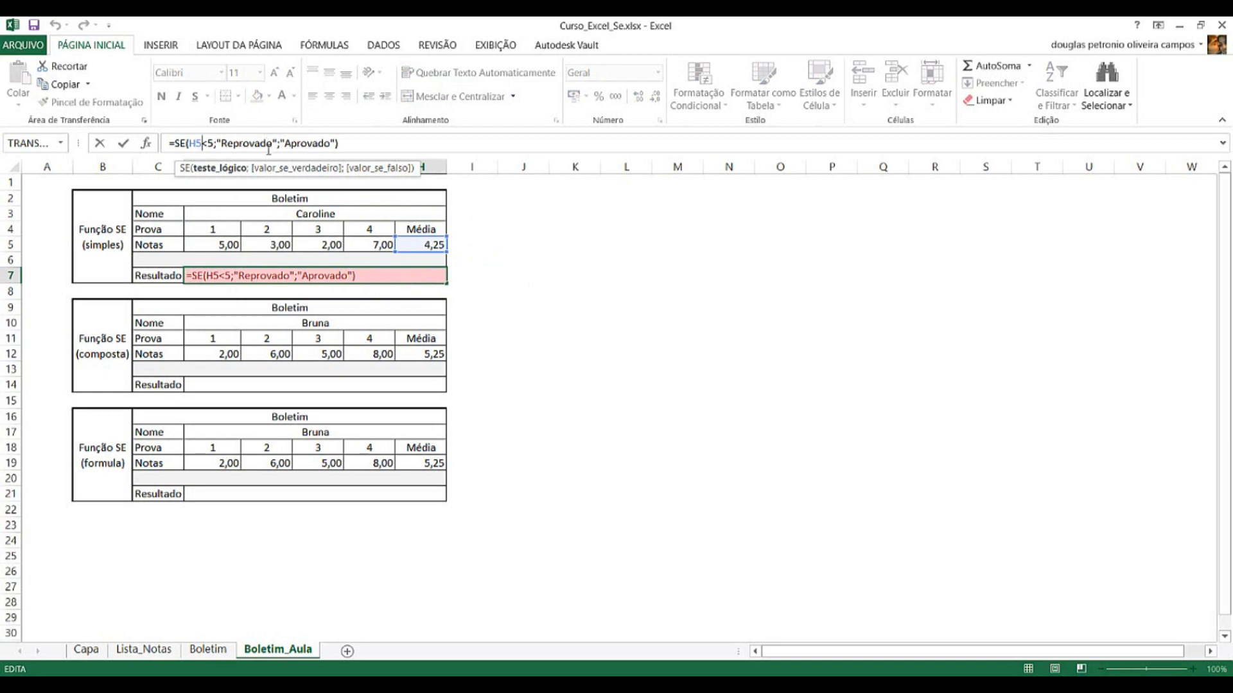
{"action": "key", "text": "Return"}
Begin the composite report card's formula in Resultado cell D14 with the outer condition =SE(H12>6;"Aprovado";.
{"action": "left_click", "coordinate": [294, 379]}
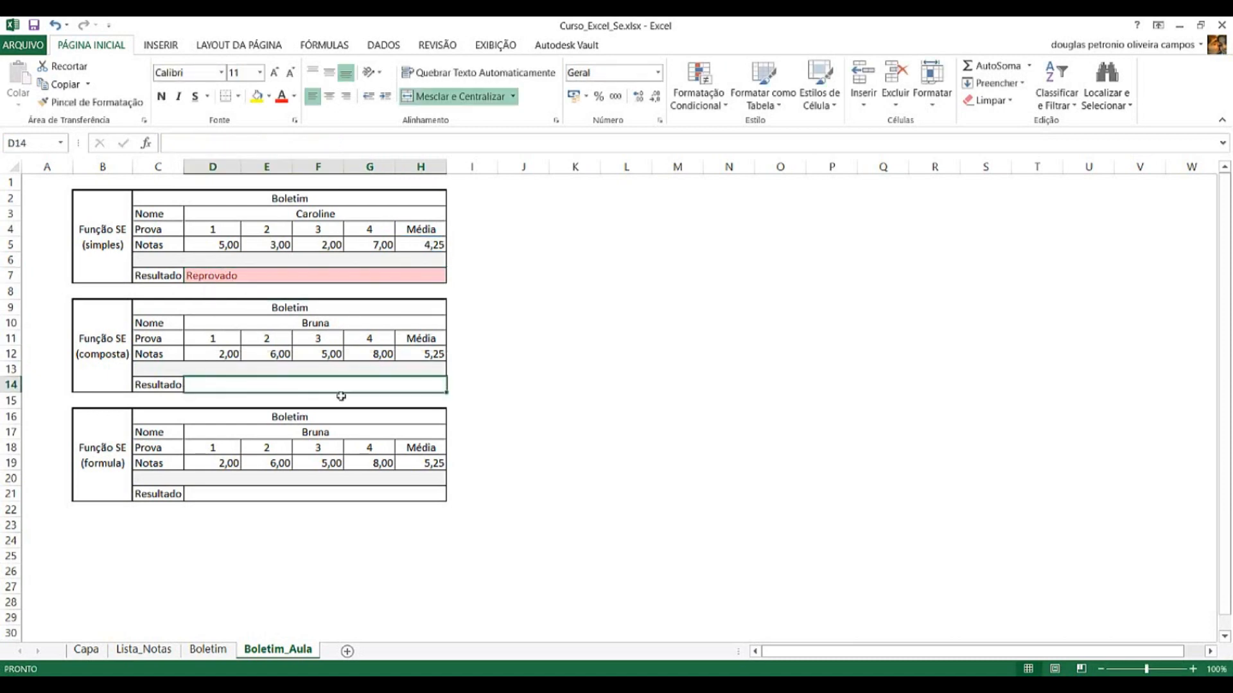
{"action": "type", "text": "=S"}
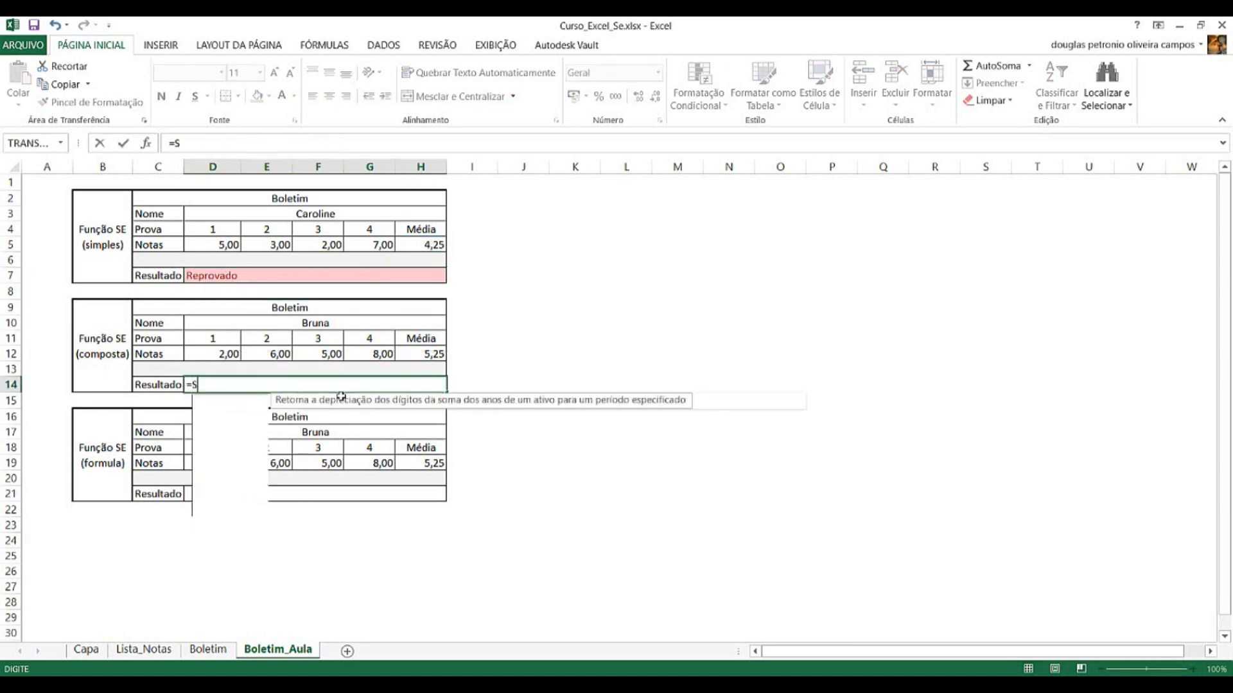
{"action": "type", "text": "E("}
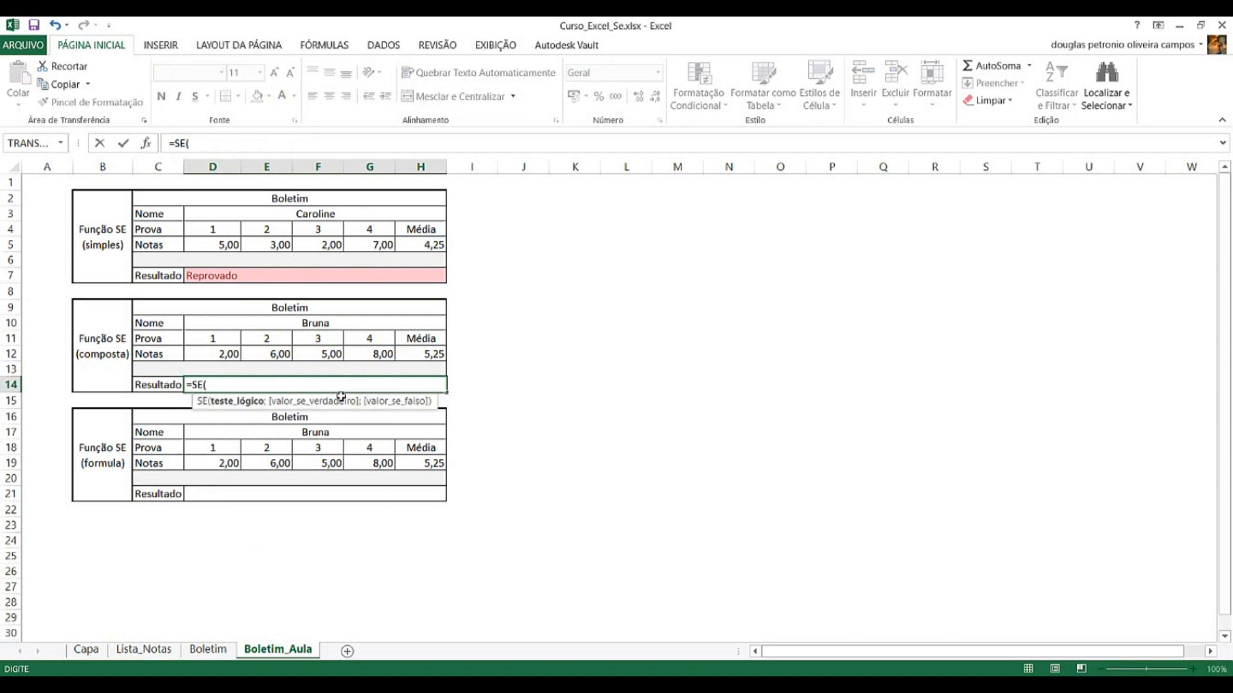
{"action": "left_click", "coordinate": [411, 355]}
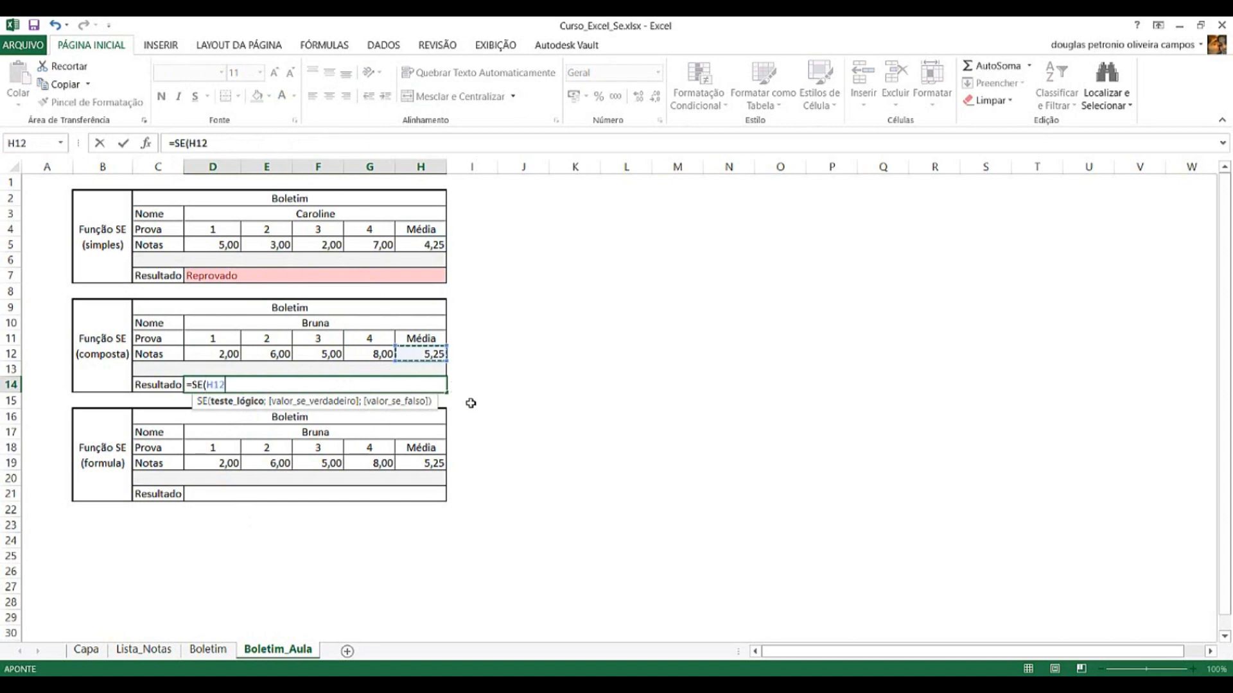
{"action": "type", "text": ">6;\"Aprovadop"}
{"action": "key", "text": "BackSpace"}
{"action": "type", "text": "\";"}
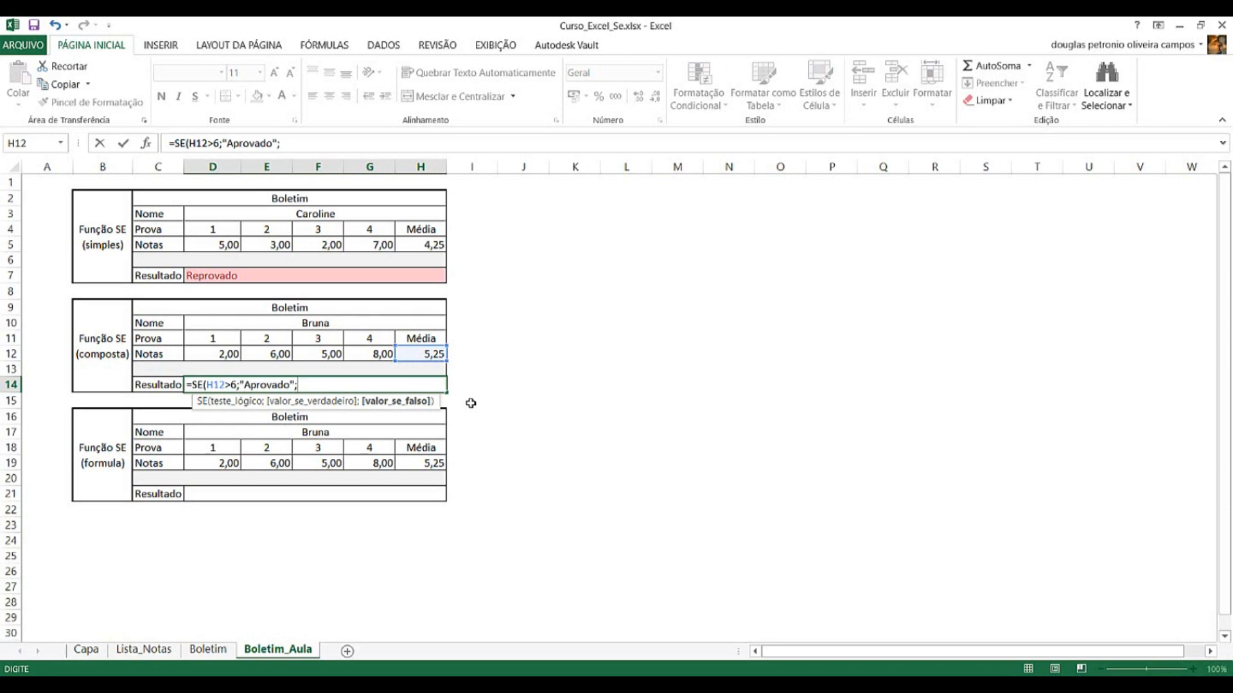
Complete the nested formula in Resultado cell D14 with the inner condition SE(H12>=5;"Recuperação";"Reprovado")) and enter it.
{"action": "type", "text": "SE"}
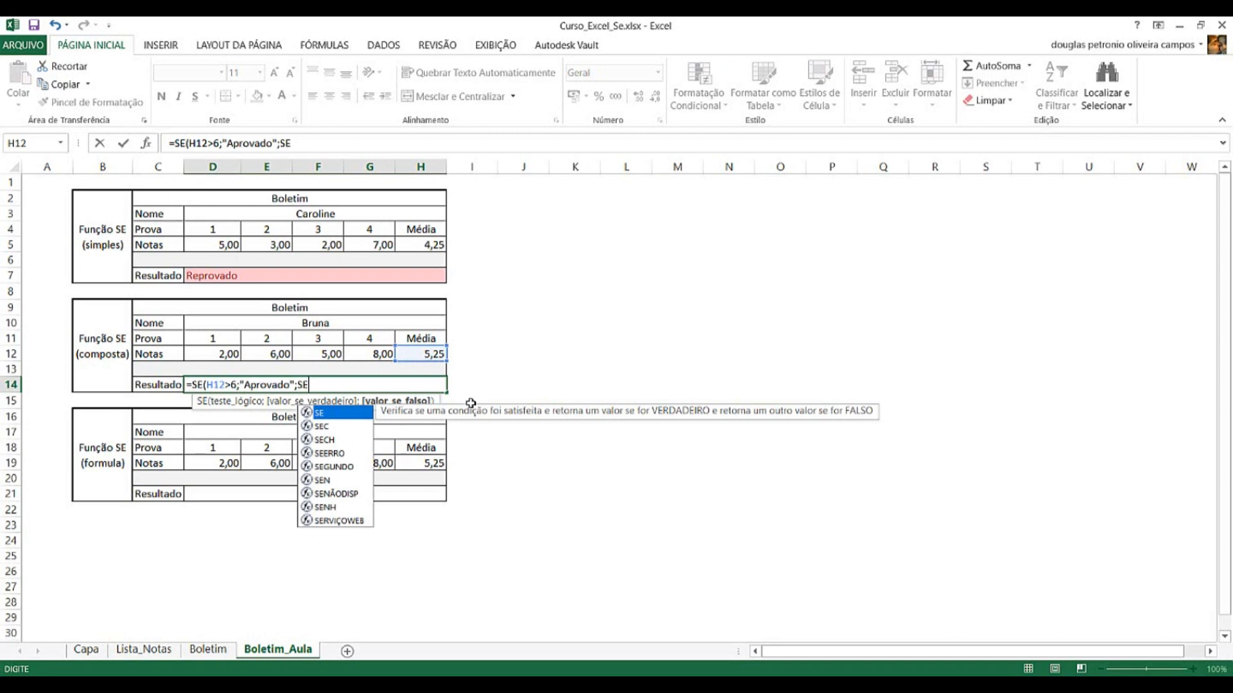
{"action": "type", "text": "("}
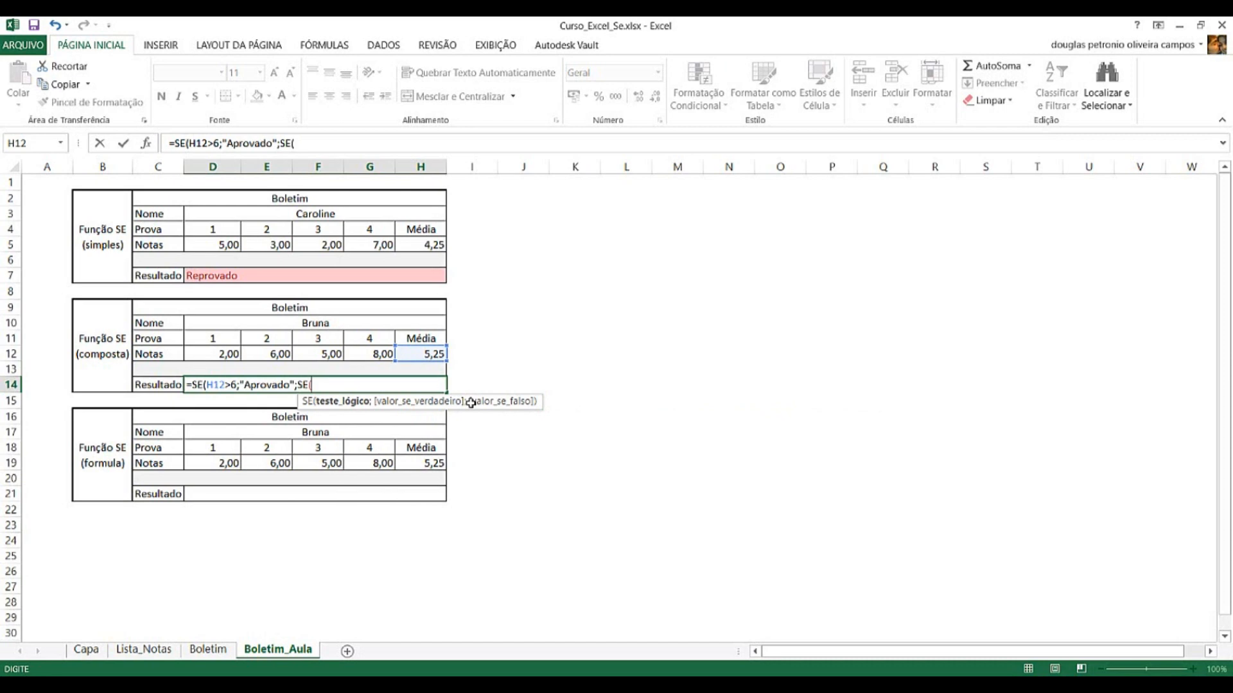
{"action": "type", "text": "H12>=5;\""}
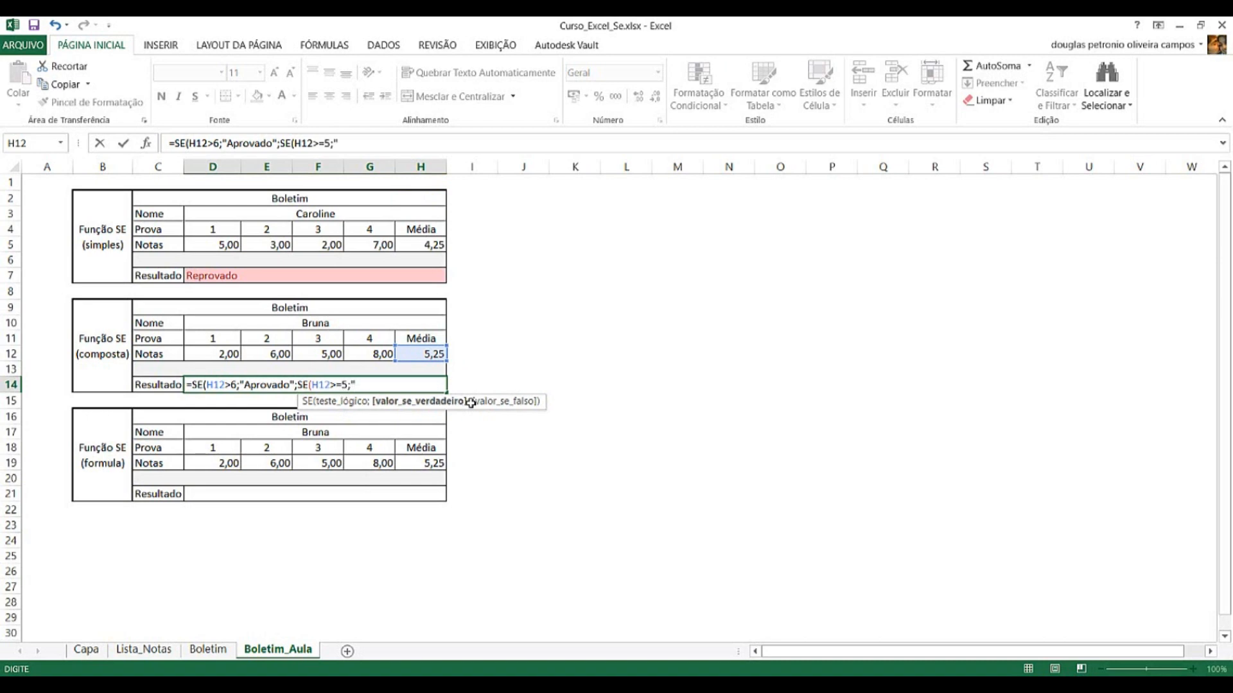
{"action": "type", "text": "Recuperação\";"}
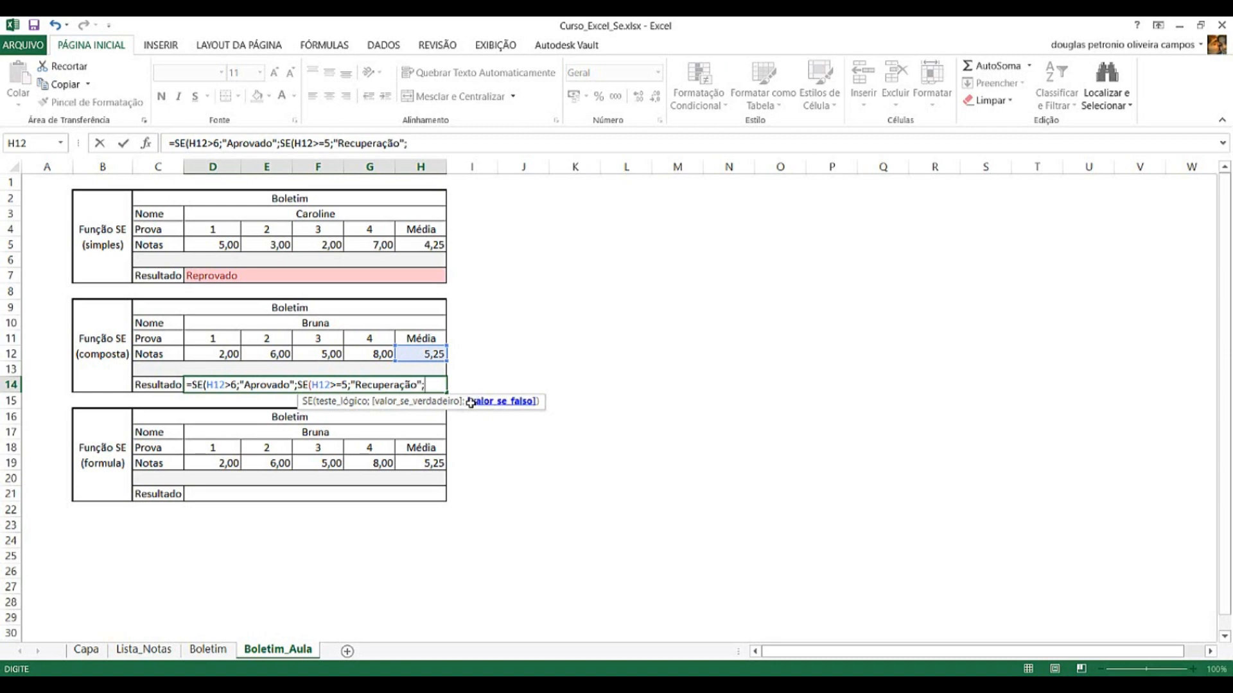
{"action": "type", "text": "\"Rep"}
{"action": "type", "text": "rov"}
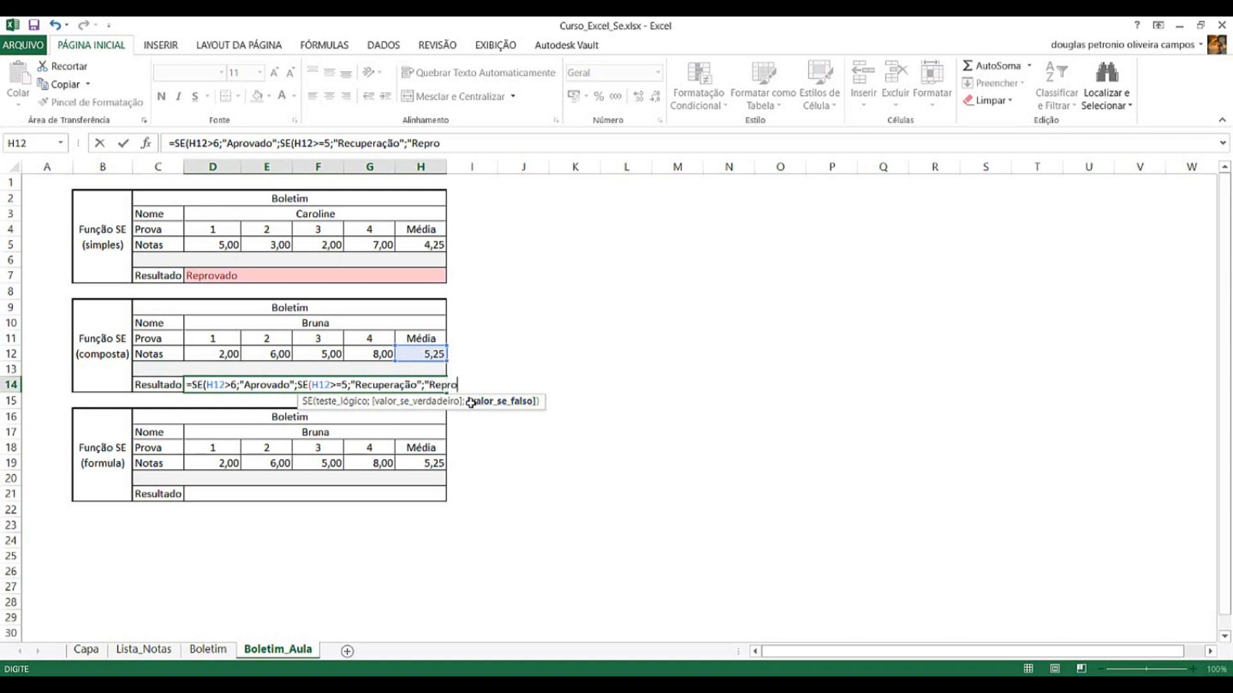
{"action": "type", "text": "ado\""}
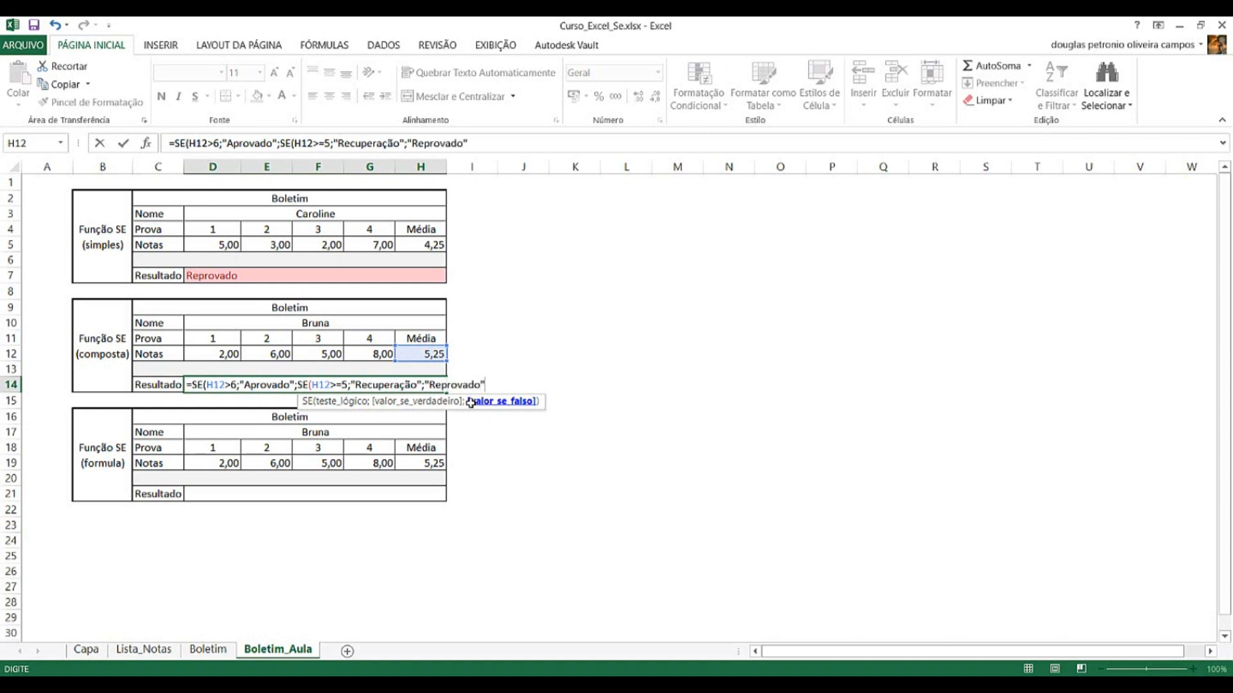
{"action": "type", "text": ")"}
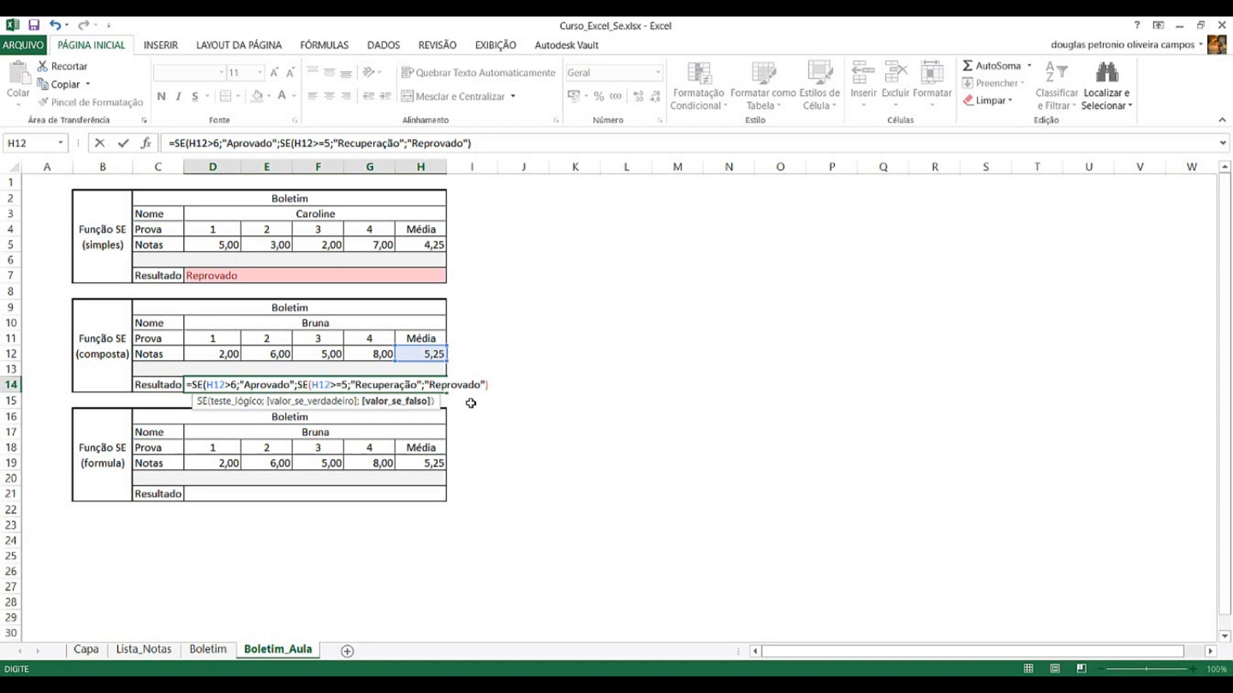
{"action": "type", "text": ")"}
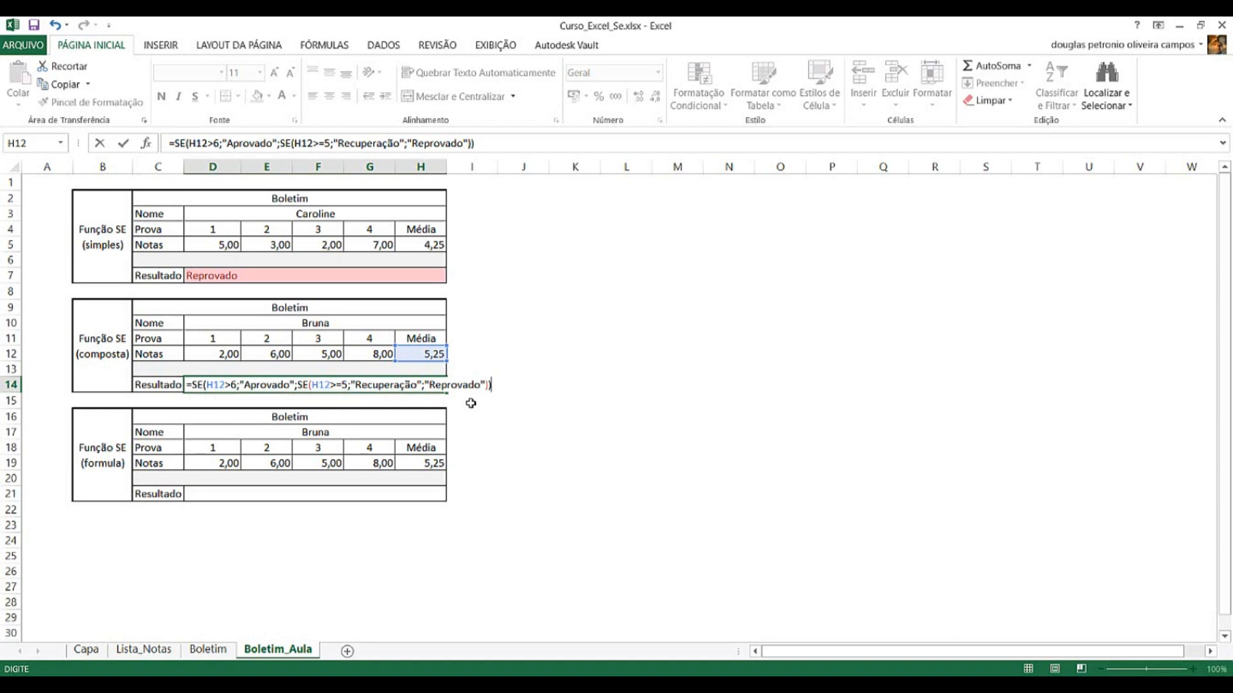
{"action": "key", "text": "Return"}
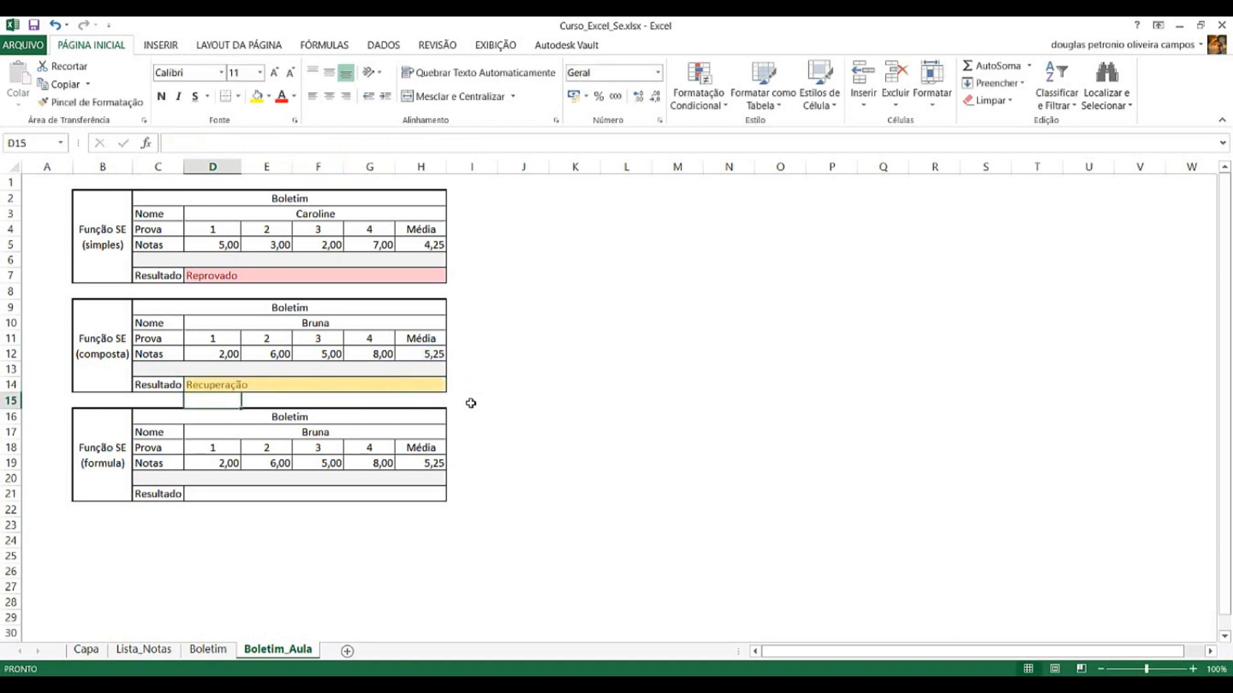
Test the composite report card by choosing the second student of the name list in cell D10.
{"action": "left_click", "coordinate": [385, 323]}
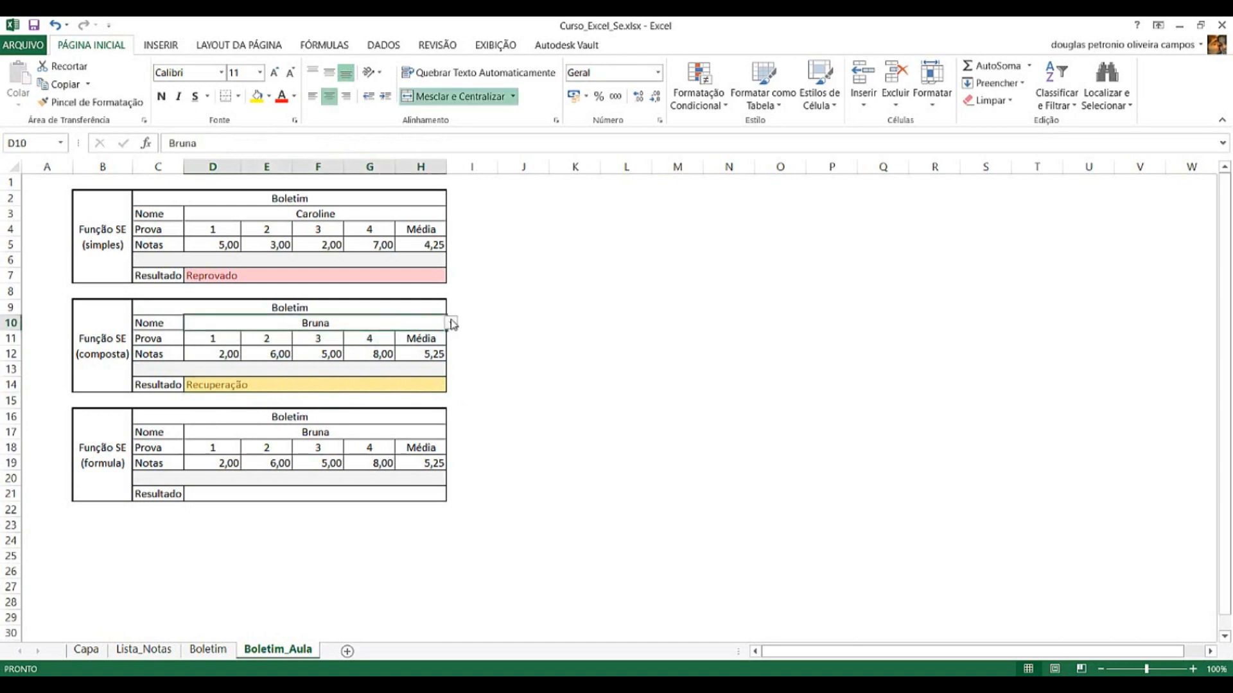
{"action": "left_click", "coordinate": [451, 323]}
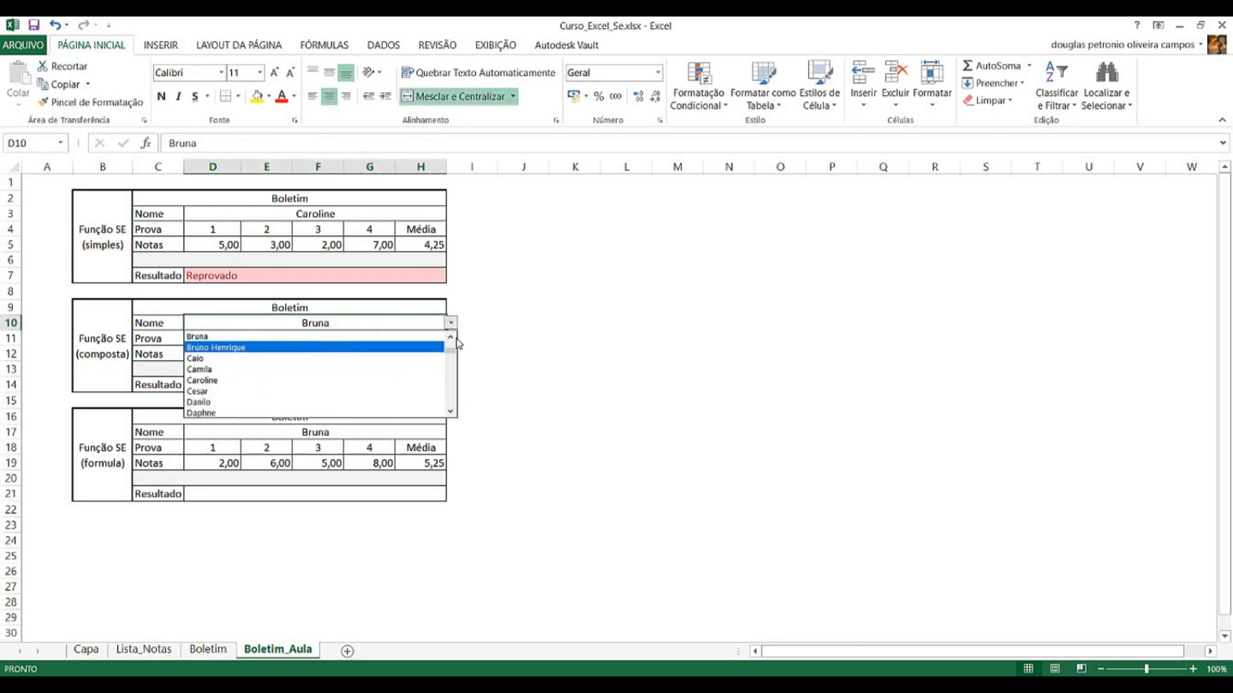
{"action": "left_click_drag", "start_coordinate": [452, 340], "coordinate": [452, 323]}
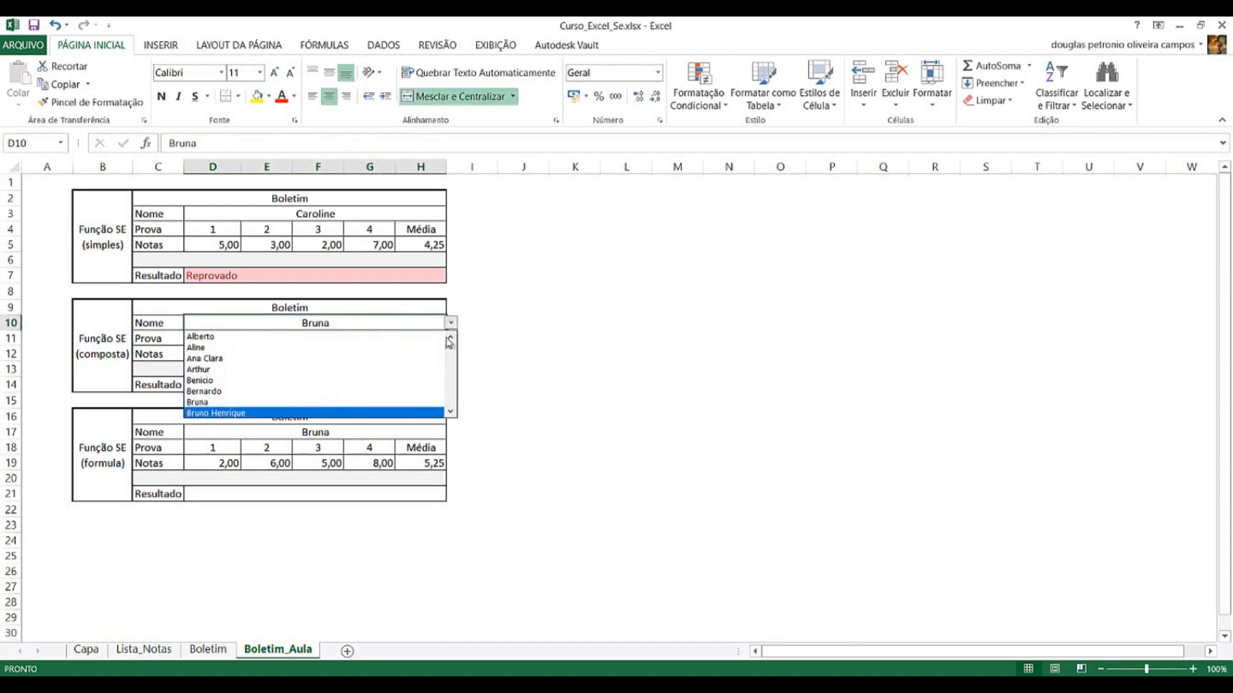
{"action": "left_click", "coordinate": [315, 348]}
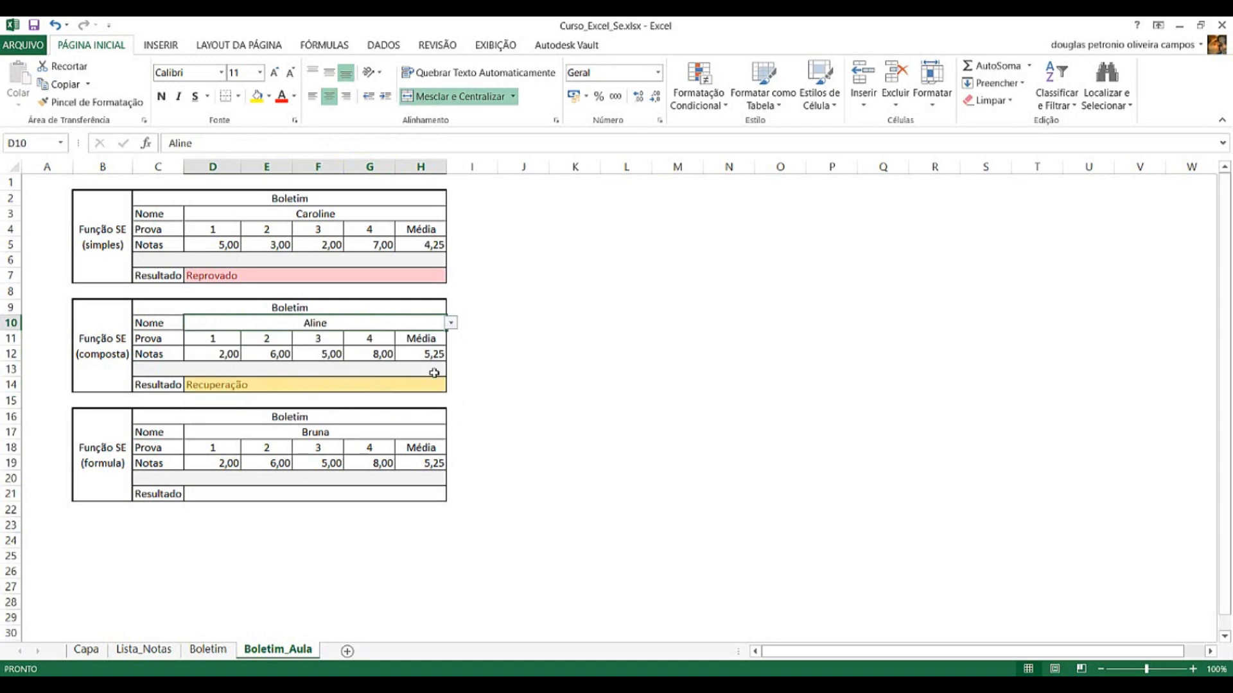
{"action": "left_click", "coordinate": [461, 354]}
{"action": "left_click", "coordinate": [434, 323]}
{"action": "left_click", "coordinate": [426, 353]}
{"action": "left_click", "coordinate": [461, 354]}
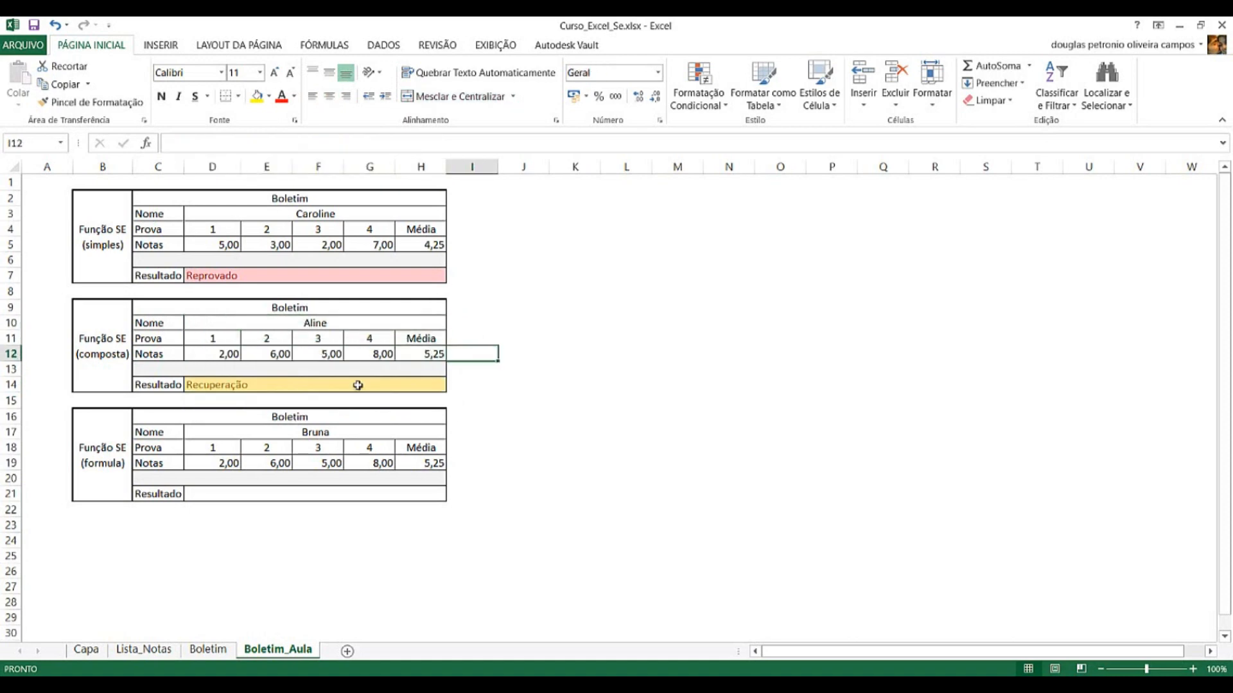
Set name cell D10 back to the student shown in the formula report card and review the nested formula in D14.
{"action": "left_click", "coordinate": [411, 322]}
{"action": "left_click", "coordinate": [451, 323]}
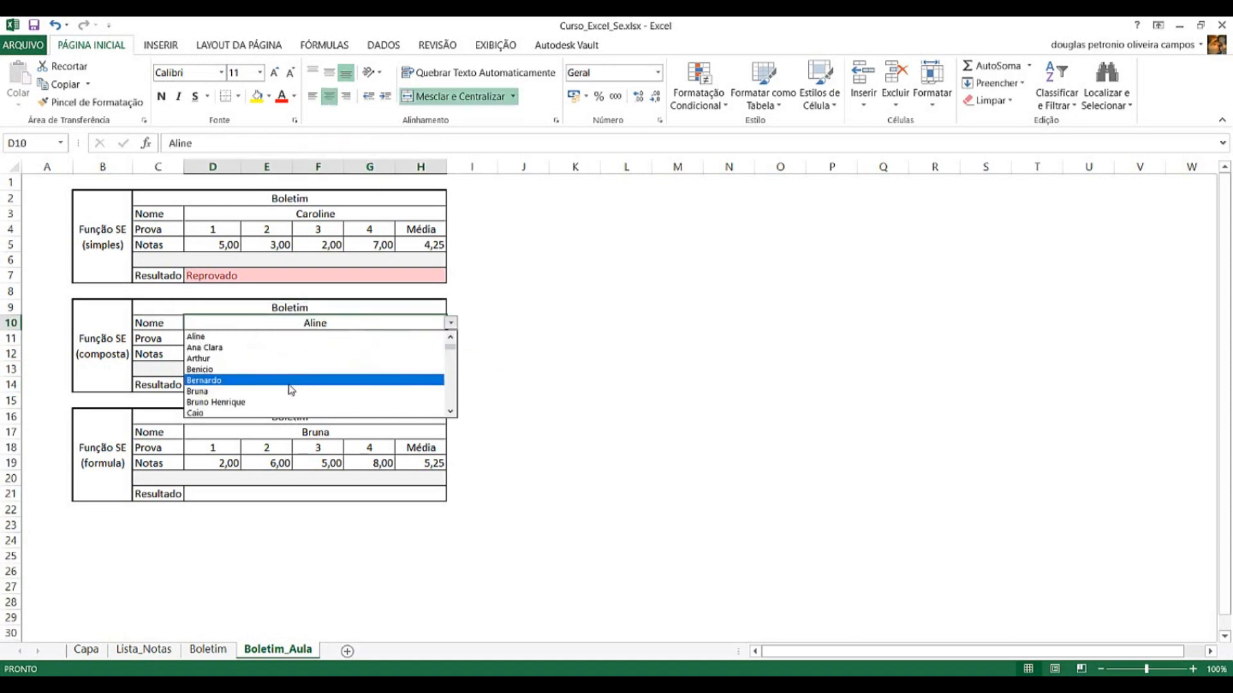
{"action": "left_click", "coordinate": [286, 391]}
{"action": "left_click", "coordinate": [578, 386]}
{"action": "left_click", "coordinate": [484, 414]}
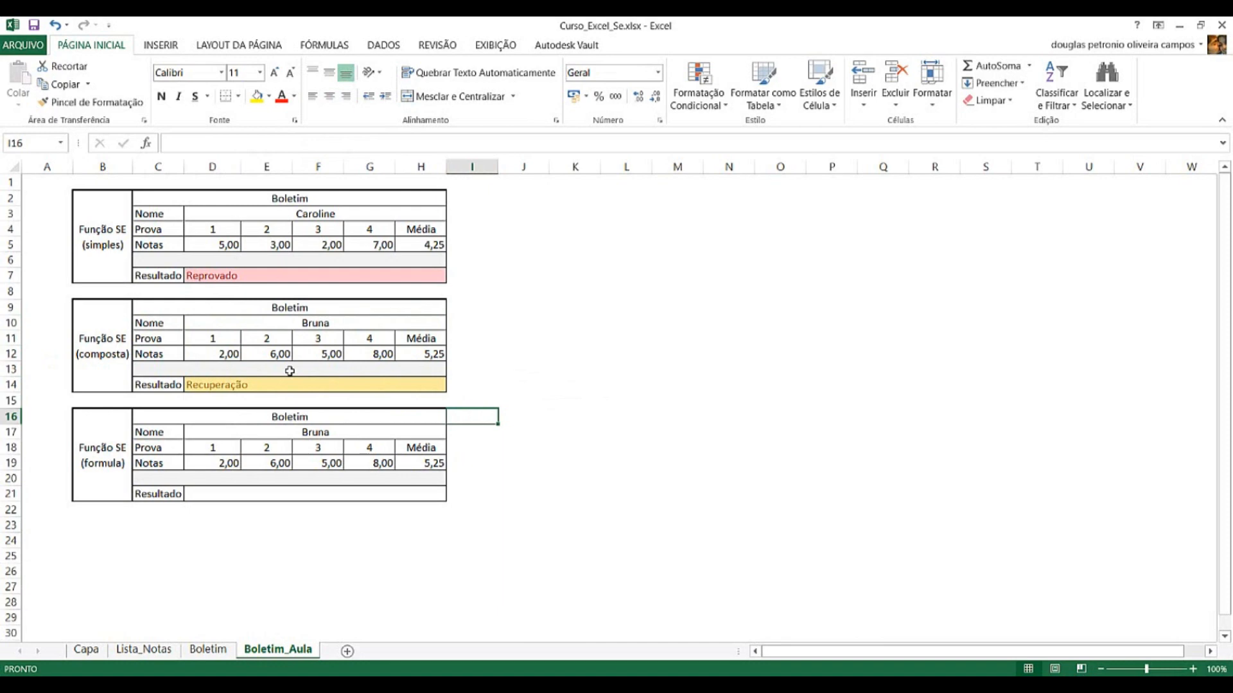
{"action": "left_click", "coordinate": [217, 384]}
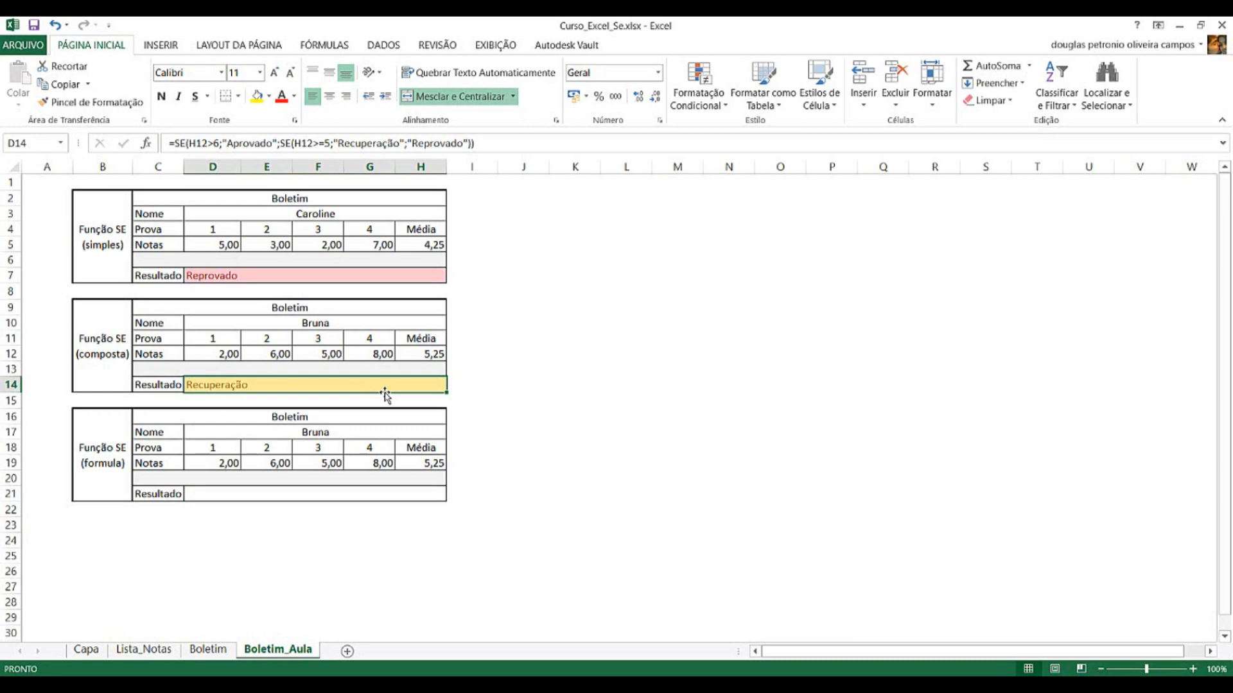
{"action": "left_click", "coordinate": [473, 401]}
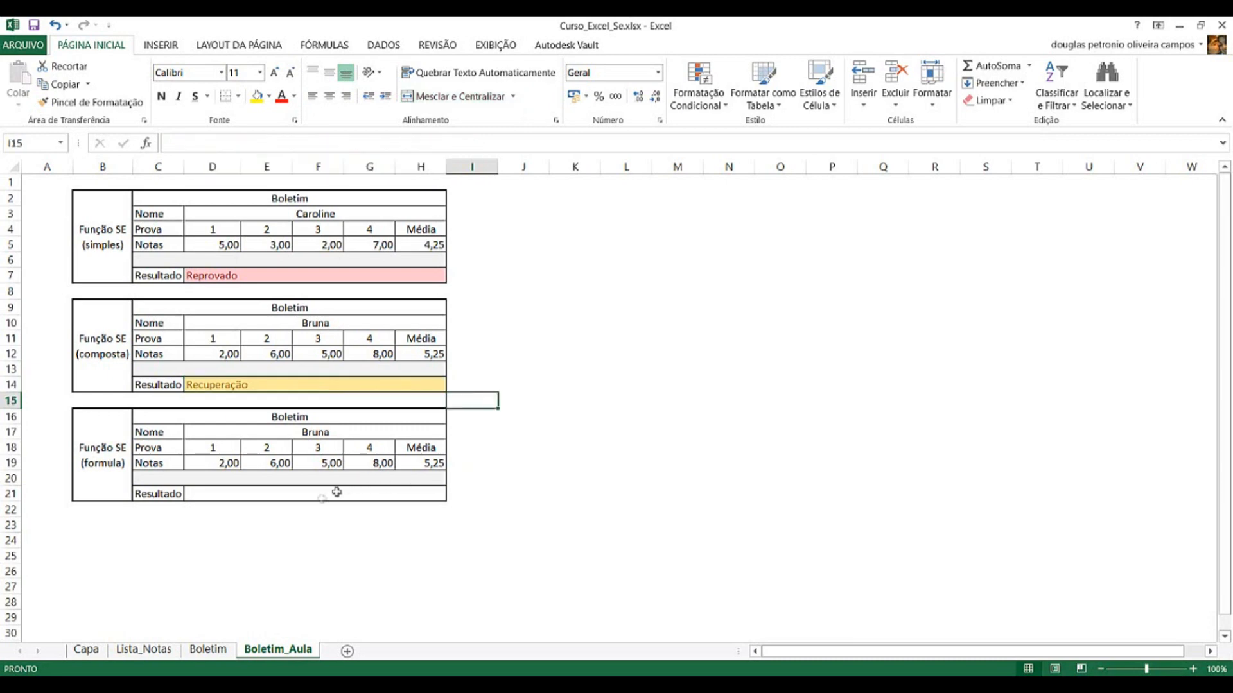
Begin the formula report card's result in cell D21 with the average-based condition =SE(MÉDIA(D19:G19)>=5;.
{"action": "left_click", "coordinate": [292, 493]}
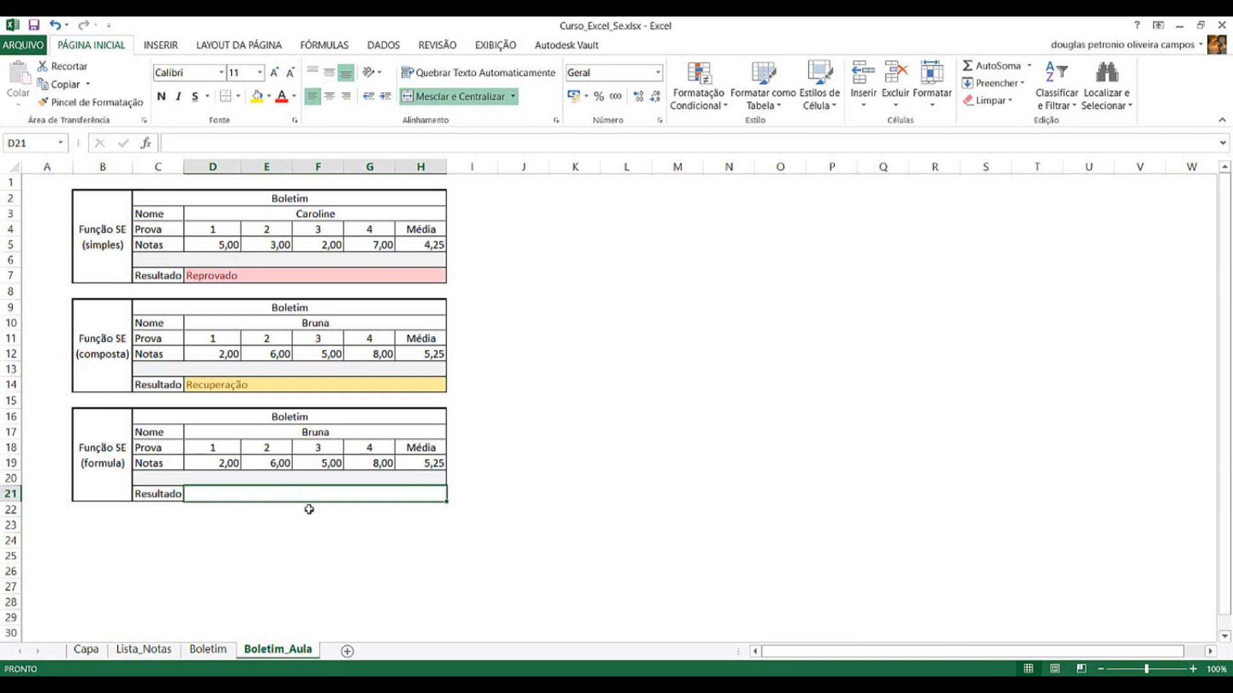
{"action": "type", "text": "="}
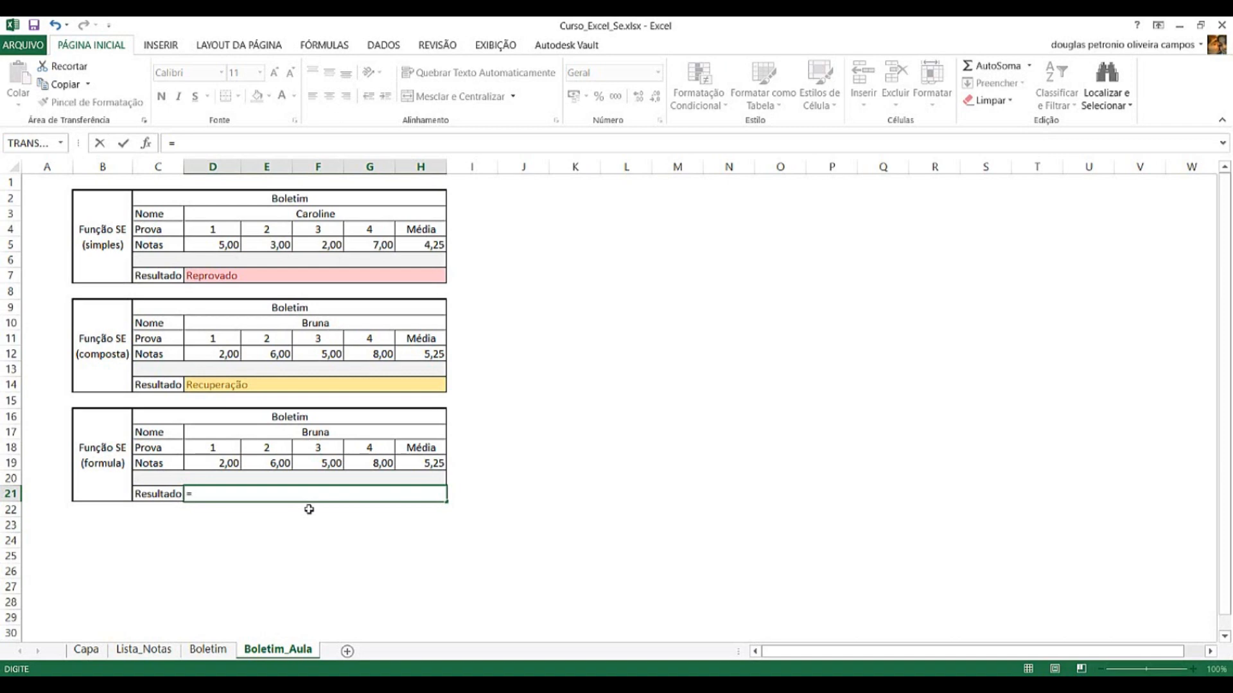
{"action": "type", "text": "s"}
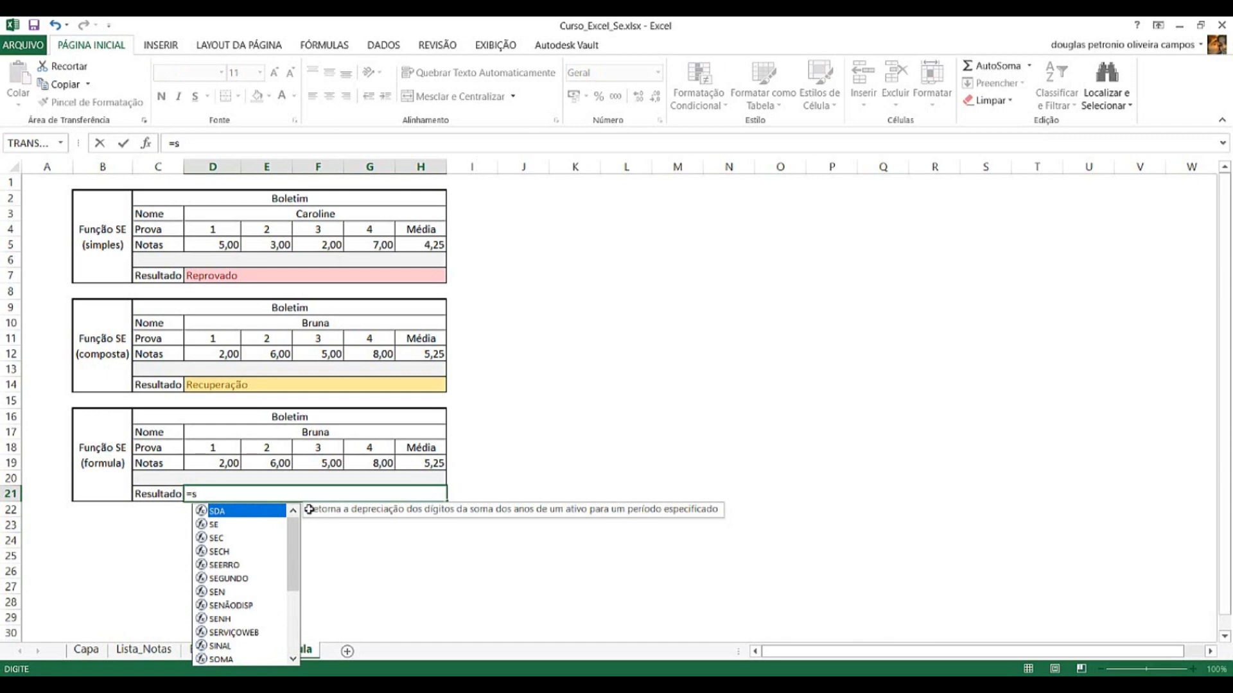
{"action": "key", "text": "BackSpace"}
{"action": "type", "text": "SE"}
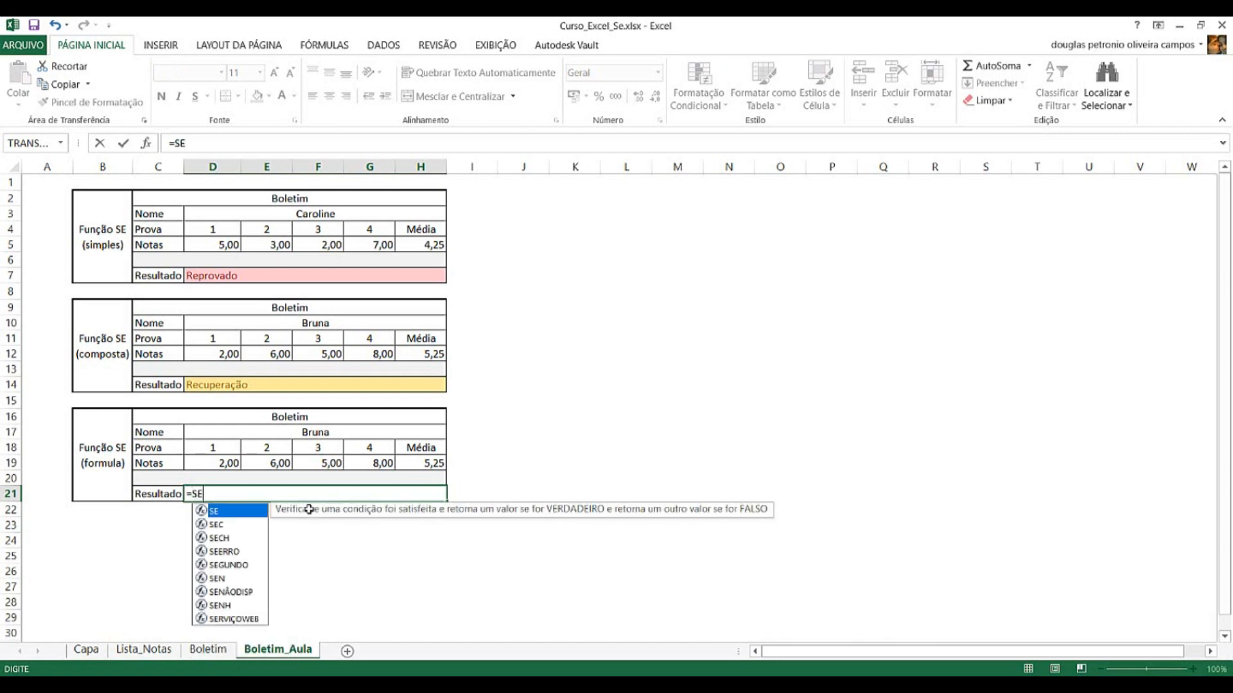
{"action": "type", "text": "("}
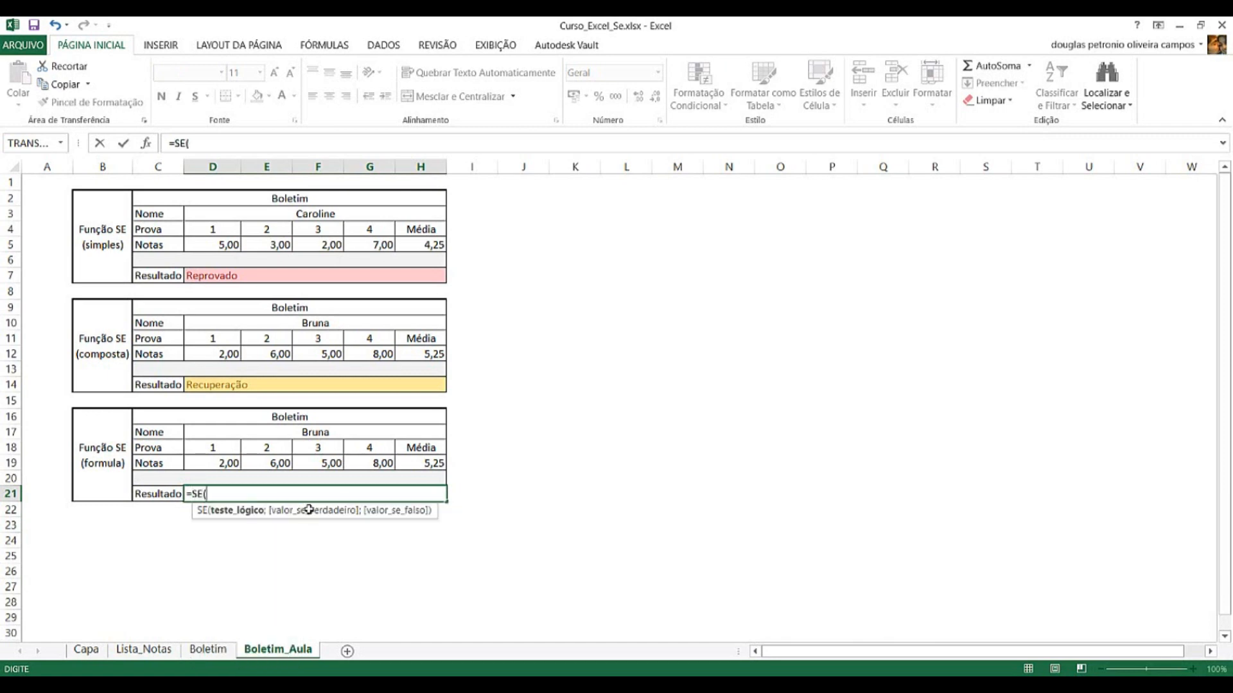
{"action": "type", "text": "m"}
{"action": "key", "text": "BackSpace"}
{"action": "type", "text": "MÉ"}
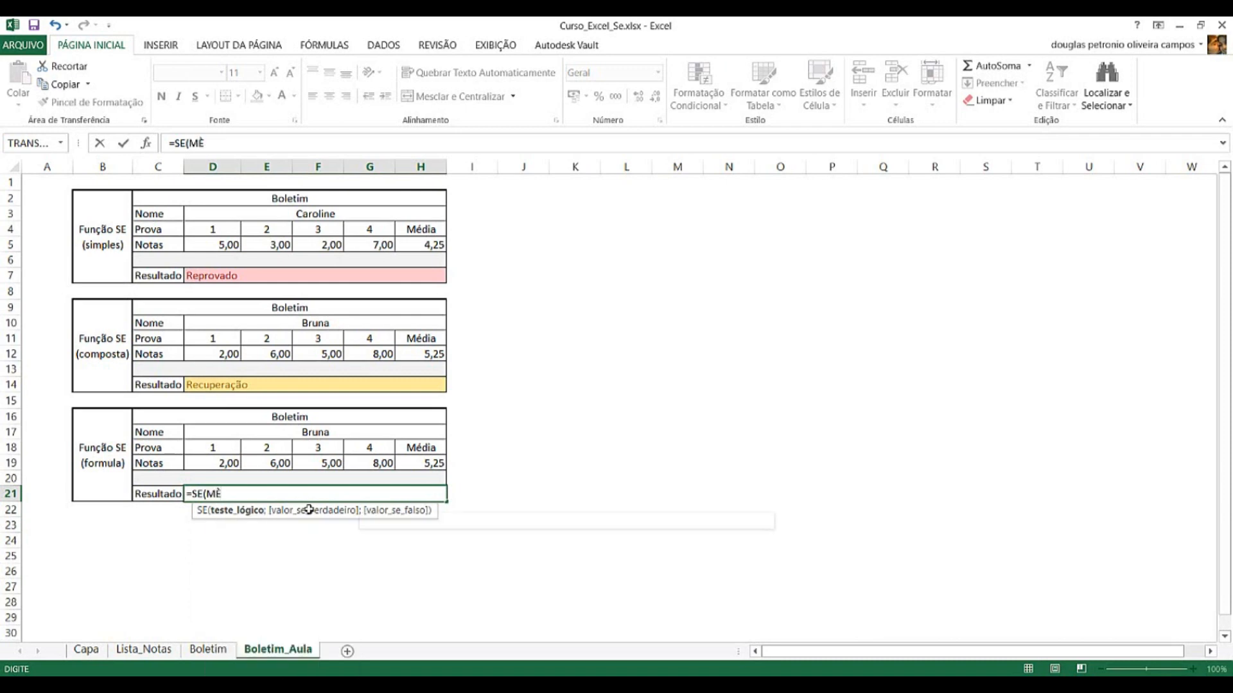
{"action": "type", "text": "DIA"}
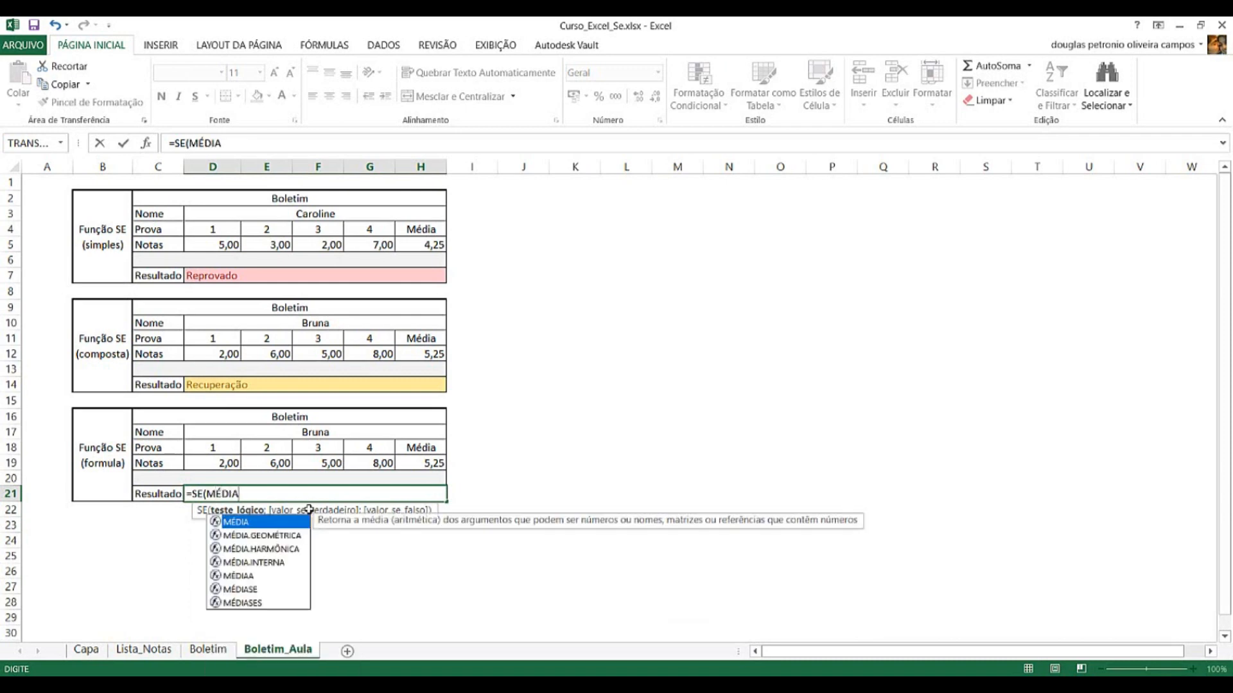
{"action": "type", "text": "("}
{"action": "left_click_drag", "start_coordinate": [211, 463], "coordinate": [375, 462]}
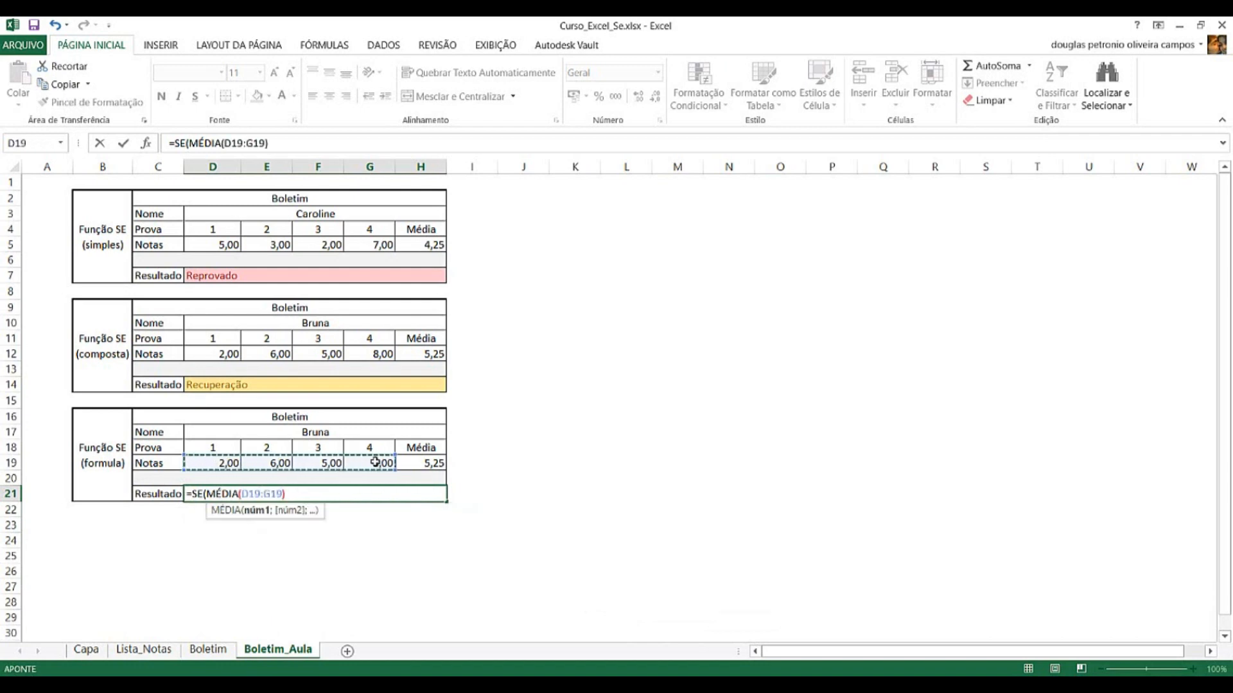
{"action": "type", "text": ")"}
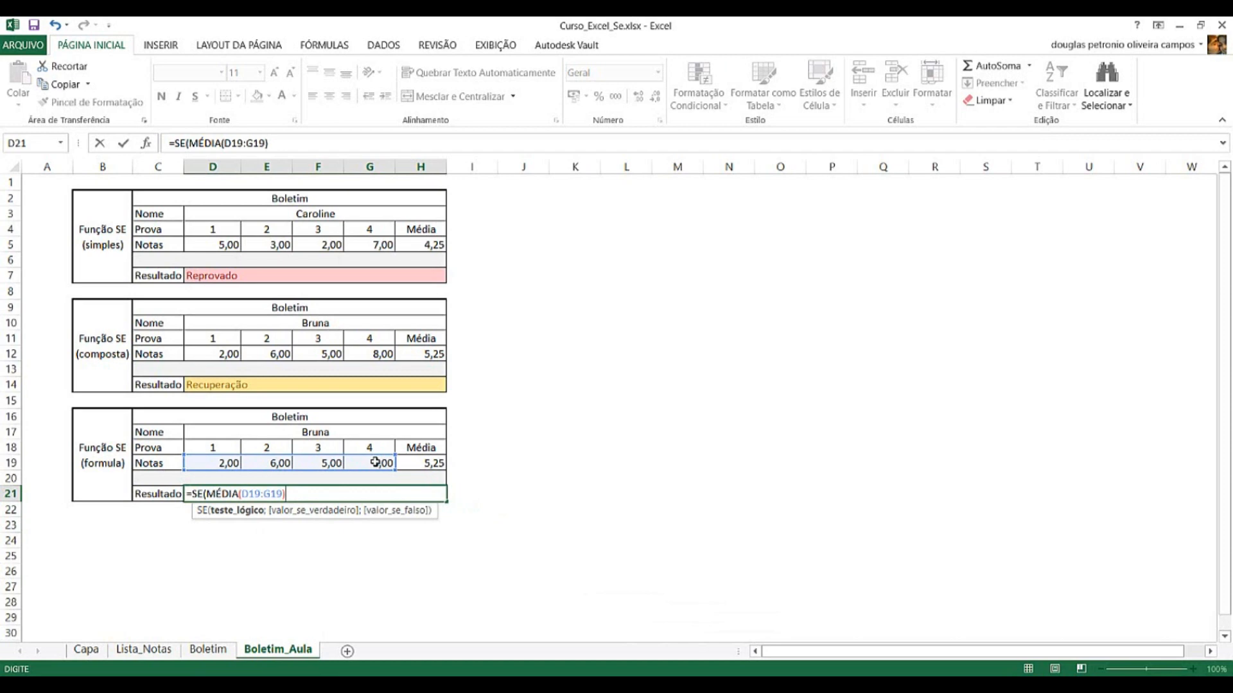
{"action": "type", "text": ">=5;"}
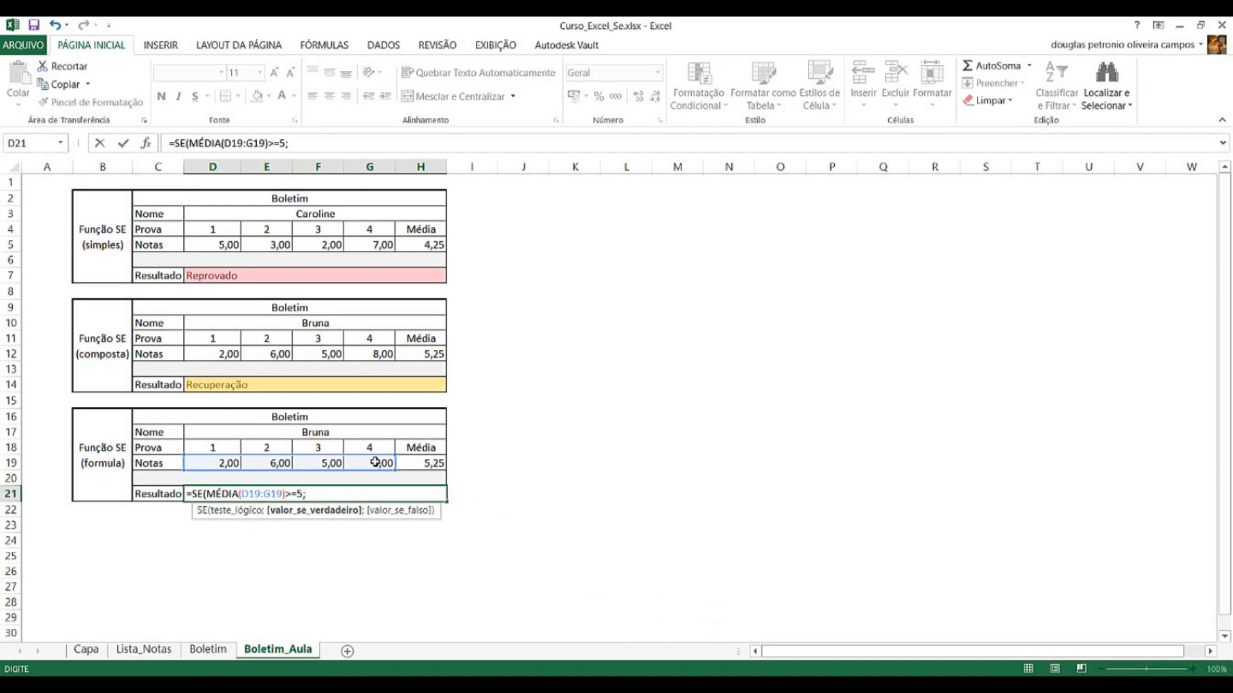
Finish the formula in Resultado cell D21 with the outcomes "Aprovado";"Recuperação") and enter it.
{"action": "type", "text": "\"Aprovado\""}
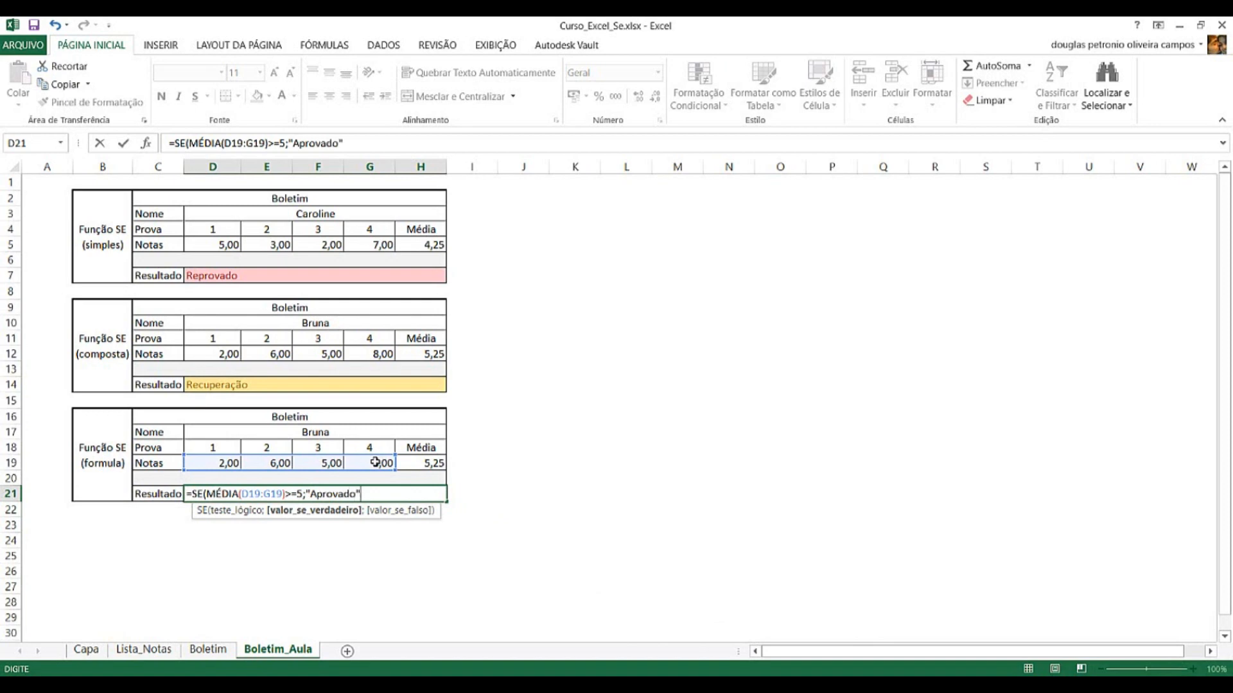
{"action": "type", "text": ";"}
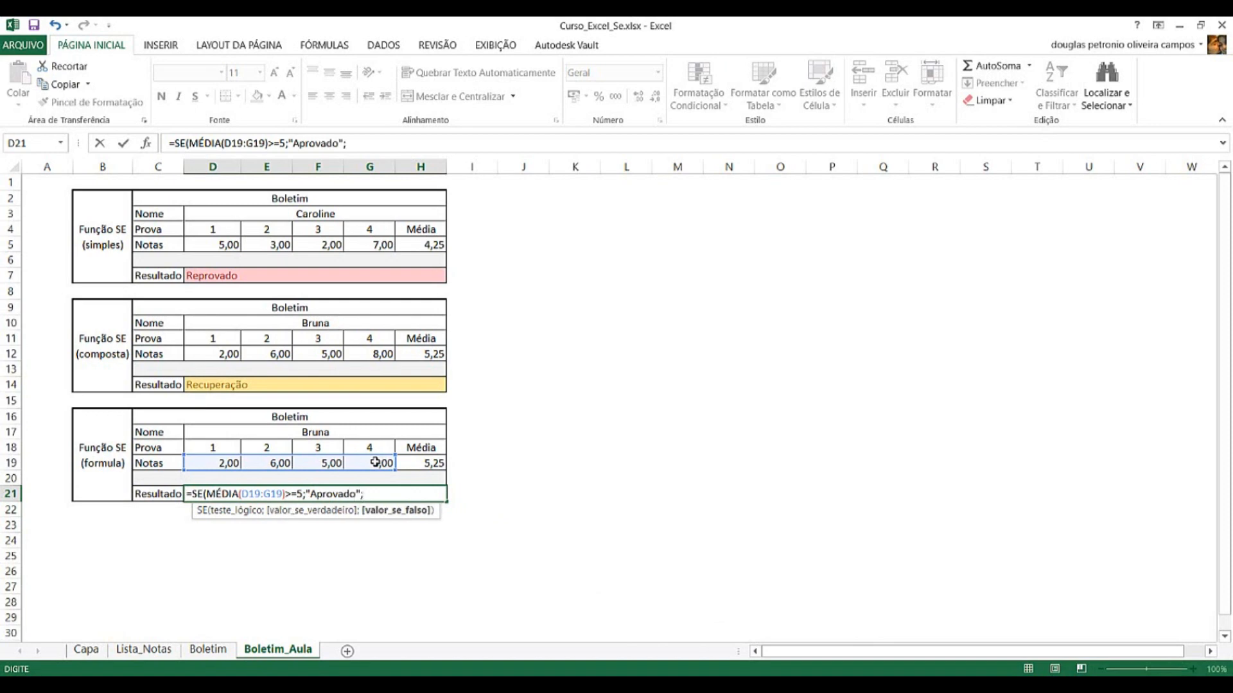
{"action": "type", "text": "\"Re"}
{"action": "type", "text": "cuper"}
{"action": "type", "text": "açã"}
{"action": "key", "text": "BackSpace"}
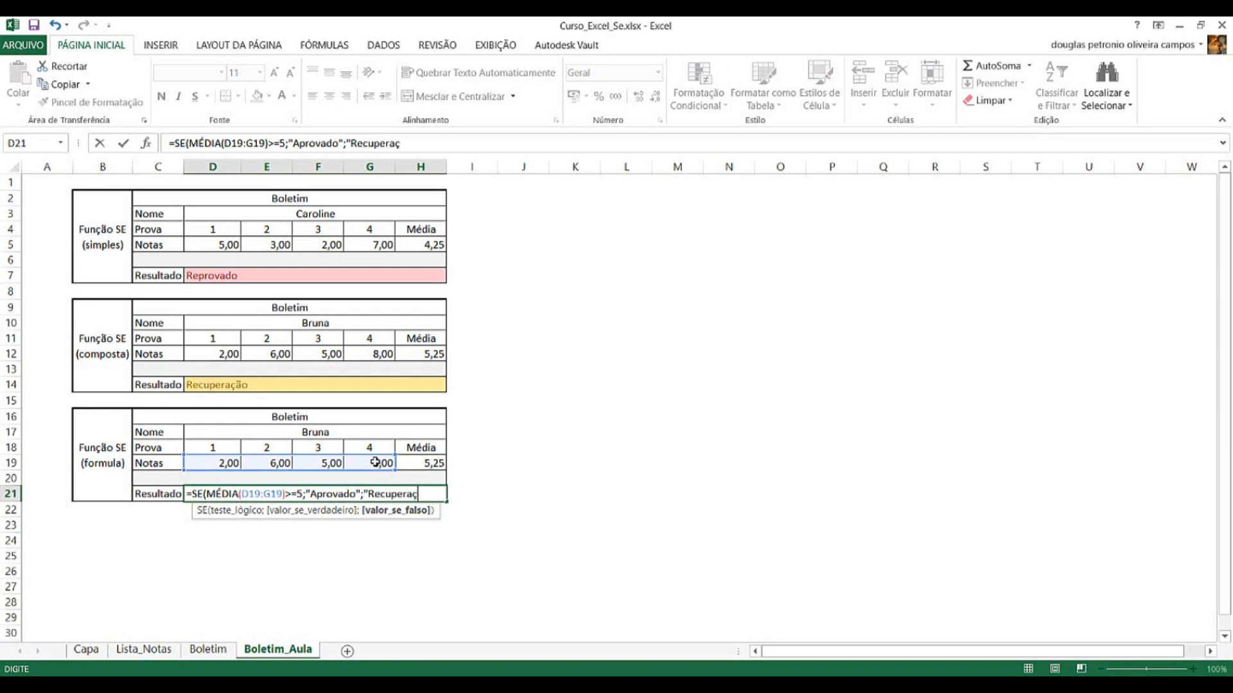
{"action": "type", "text": "ão\")"}
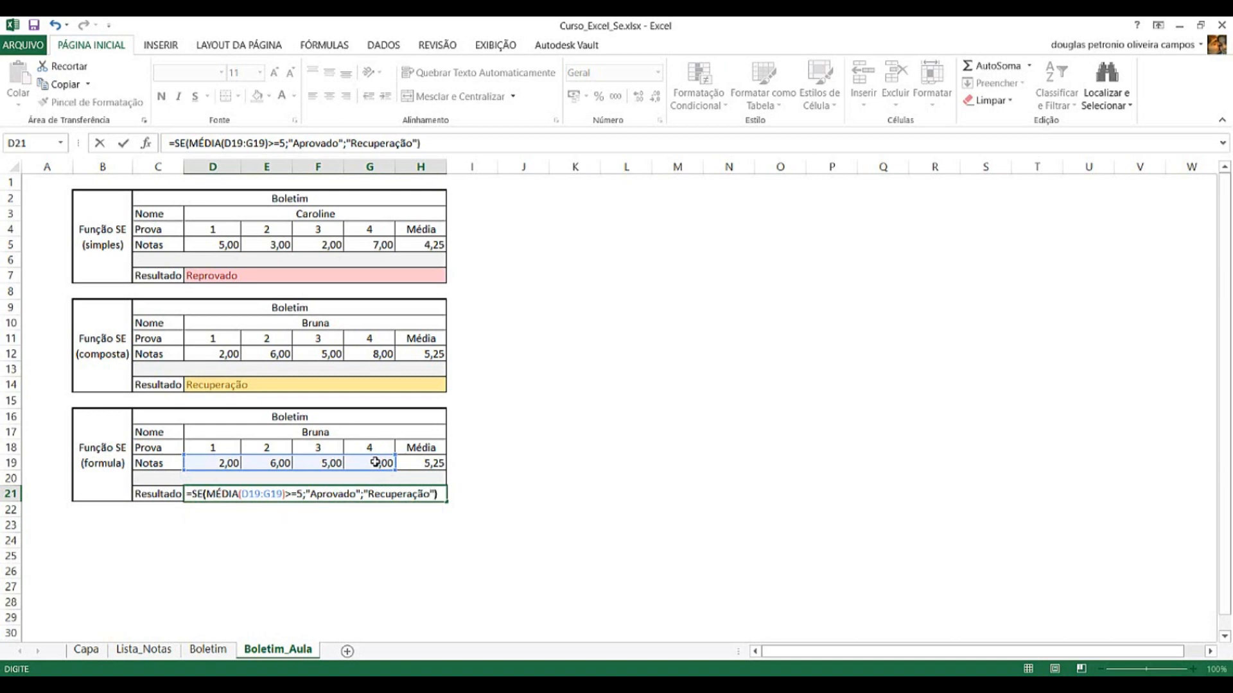
{"action": "key", "text": "Return"}
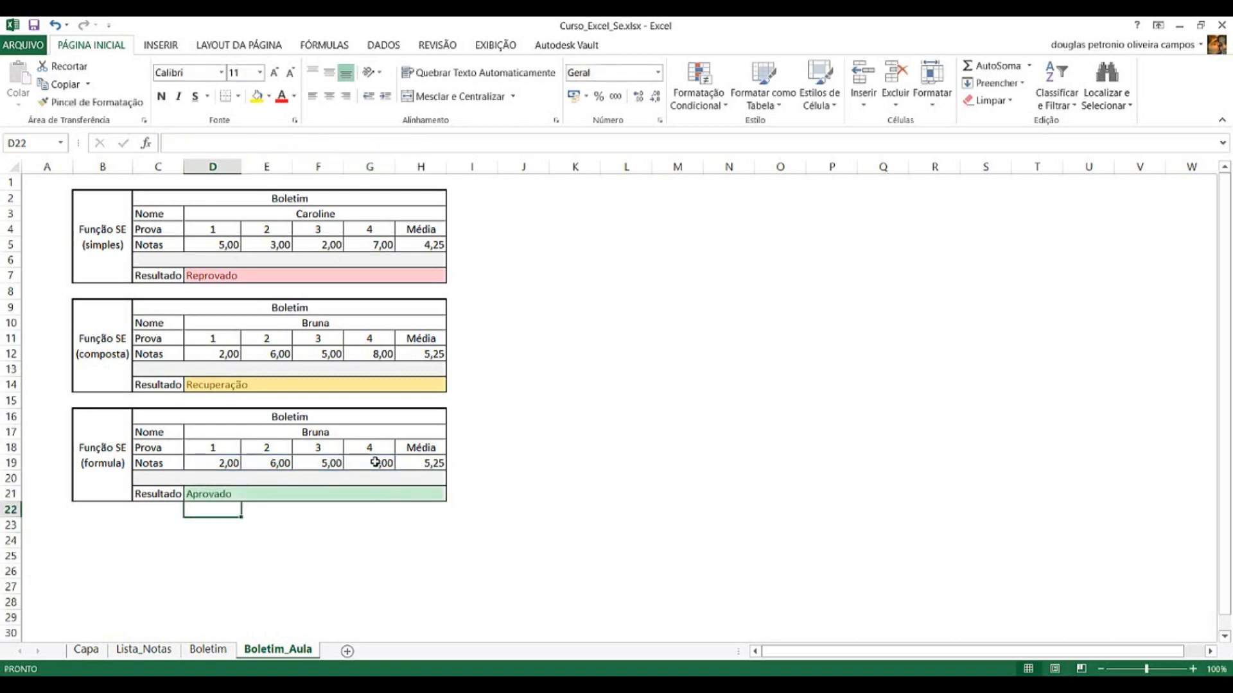
{"action": "left_click", "coordinate": [590, 322]}
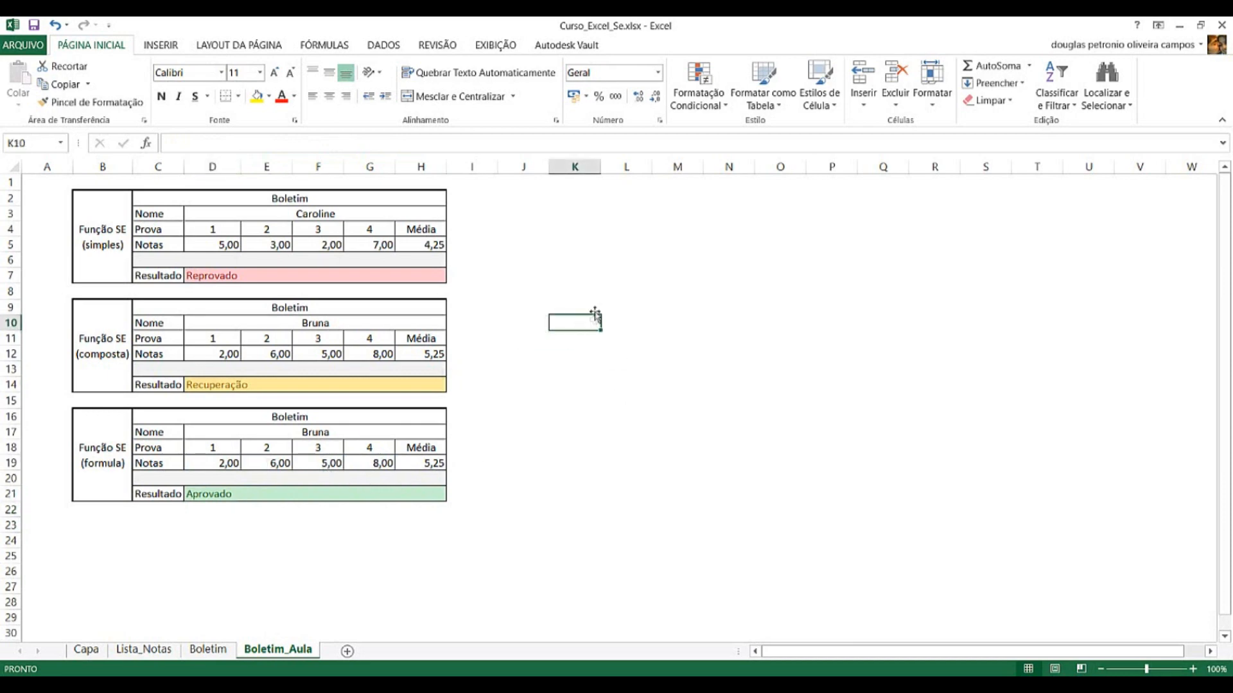
{"action": "left_click", "coordinate": [591, 277]}
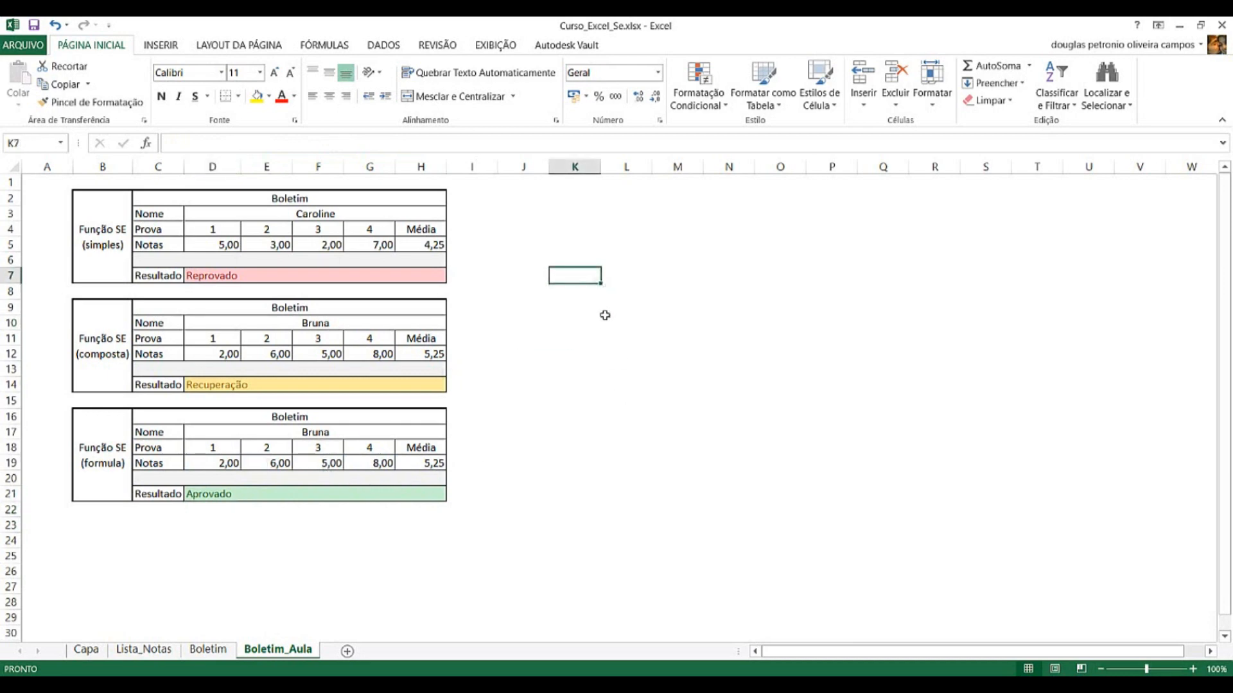
Begin a formula in cell K21 that tests whether the formula report card's result is approved: =SE(D21="Aprovado";.
{"action": "left_click", "coordinate": [574, 491]}
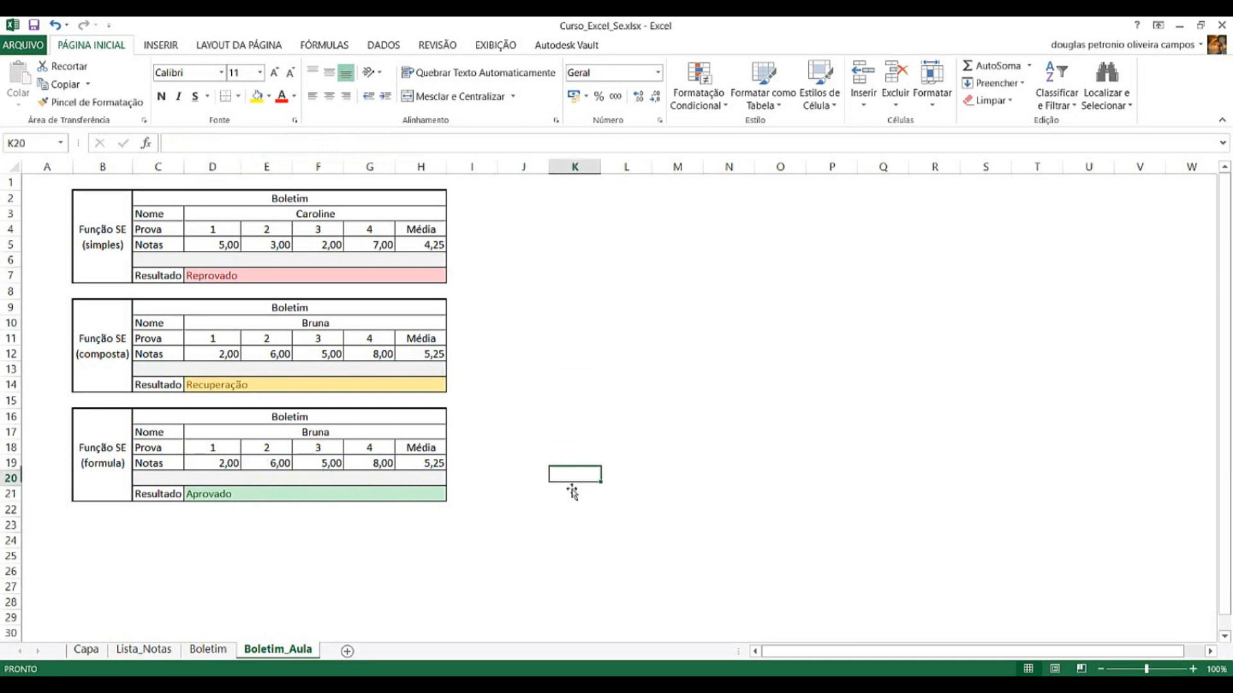
{"action": "type", "text": "="}
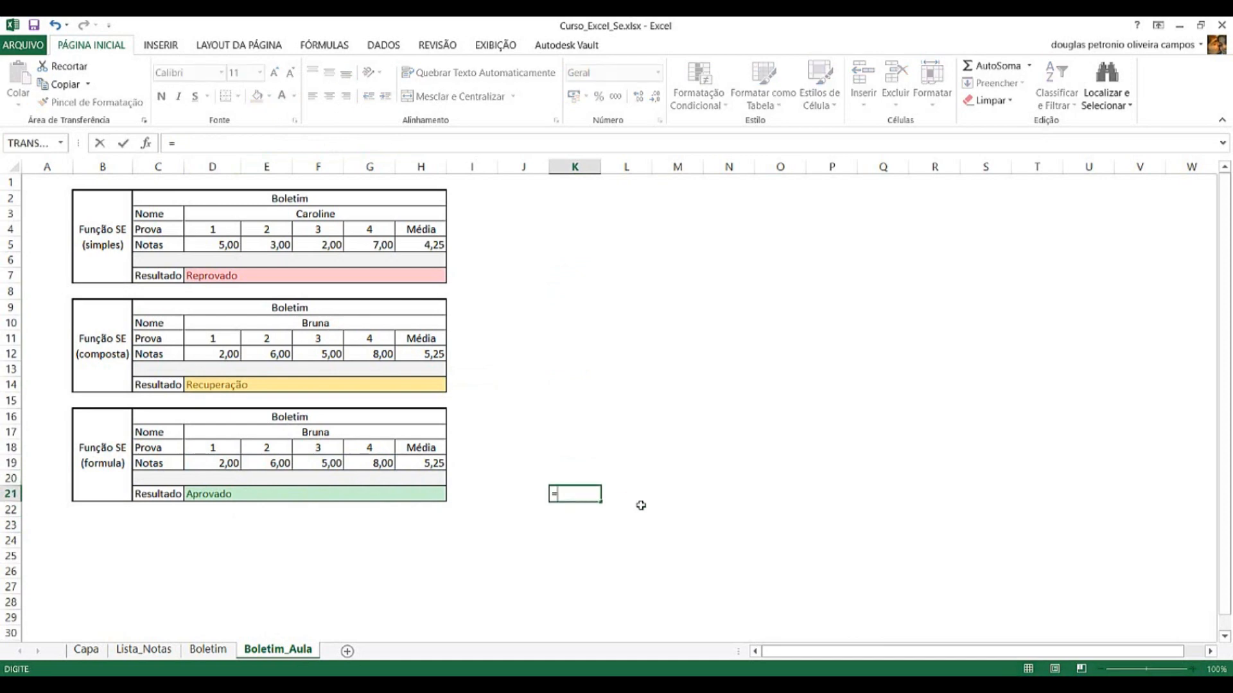
{"action": "type", "text": "SE("}
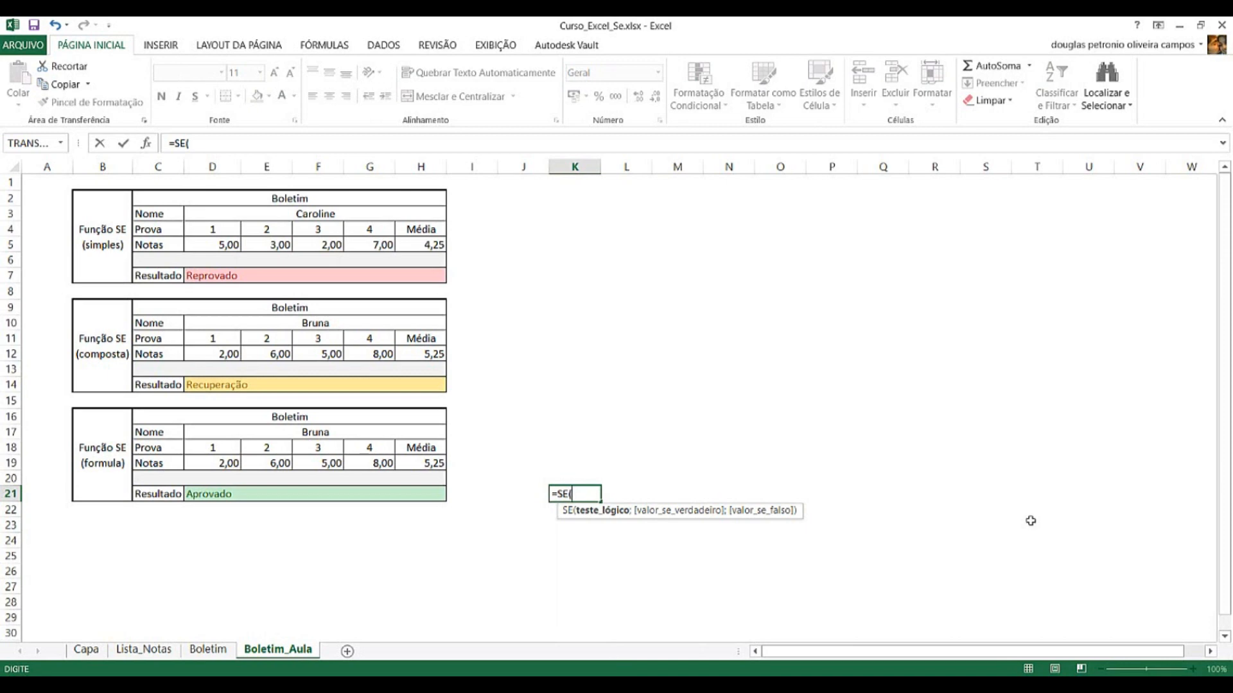
{"action": "left_click", "coordinate": [383, 499]}
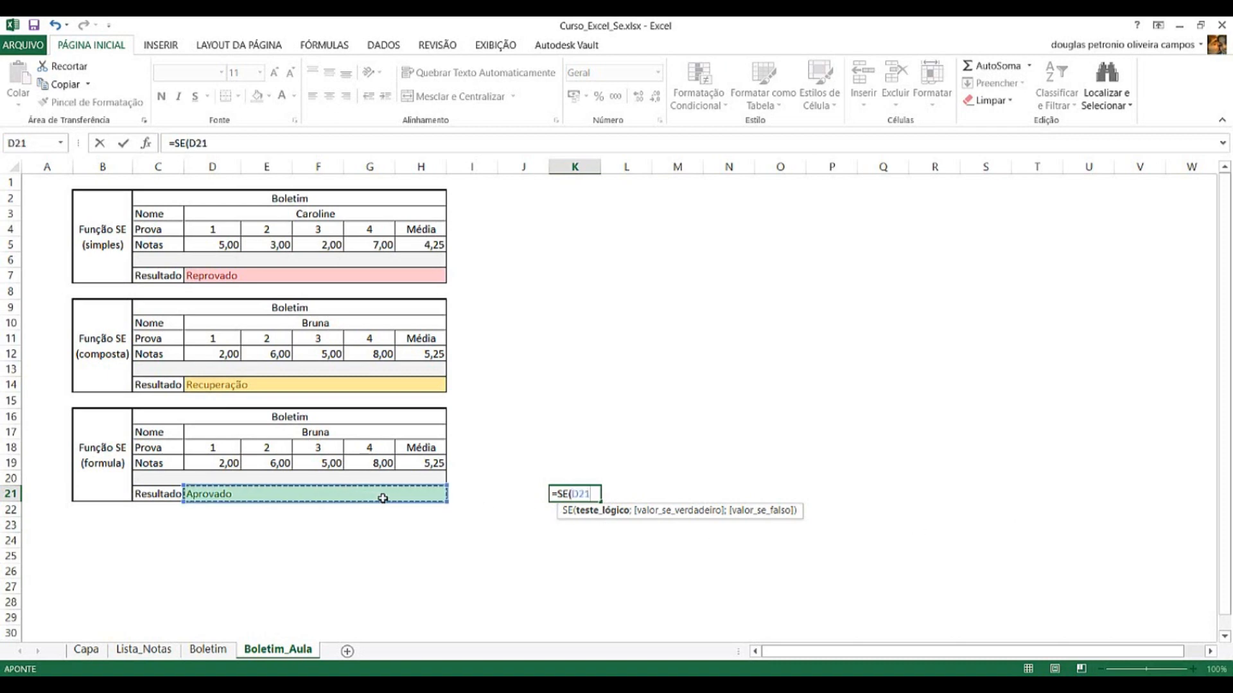
{"action": "type", "text": "=\"Aprovado"}
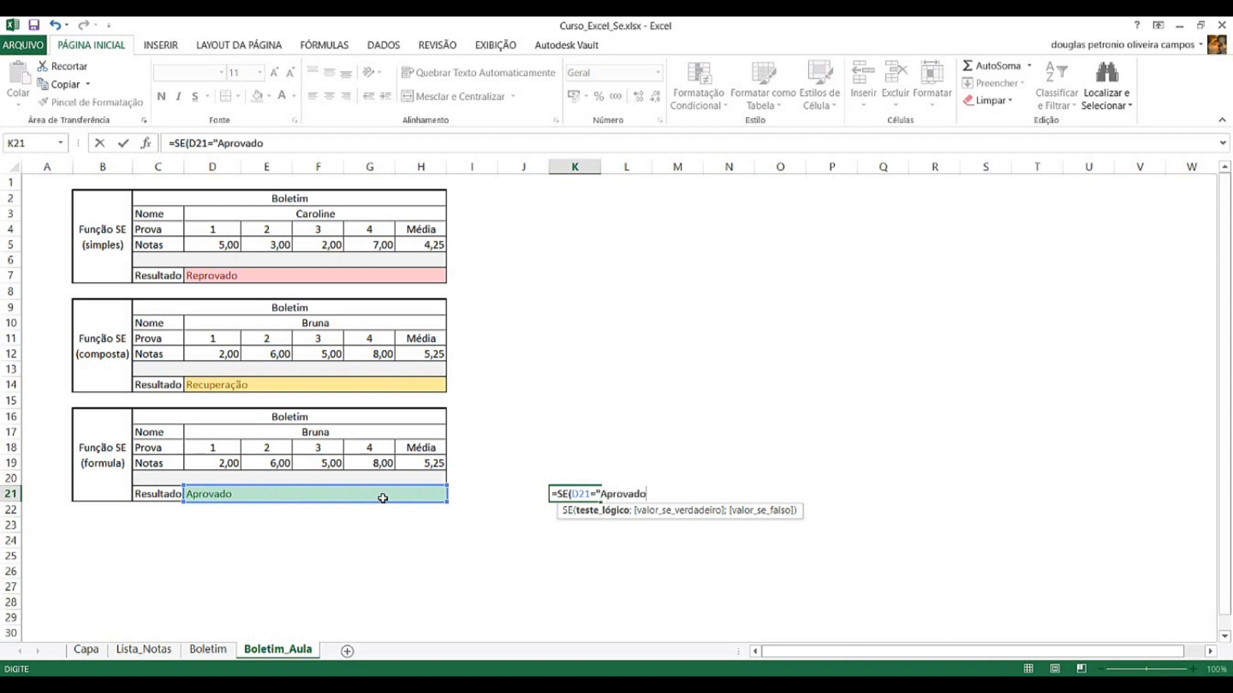
{"action": "type", "text": "\";"}
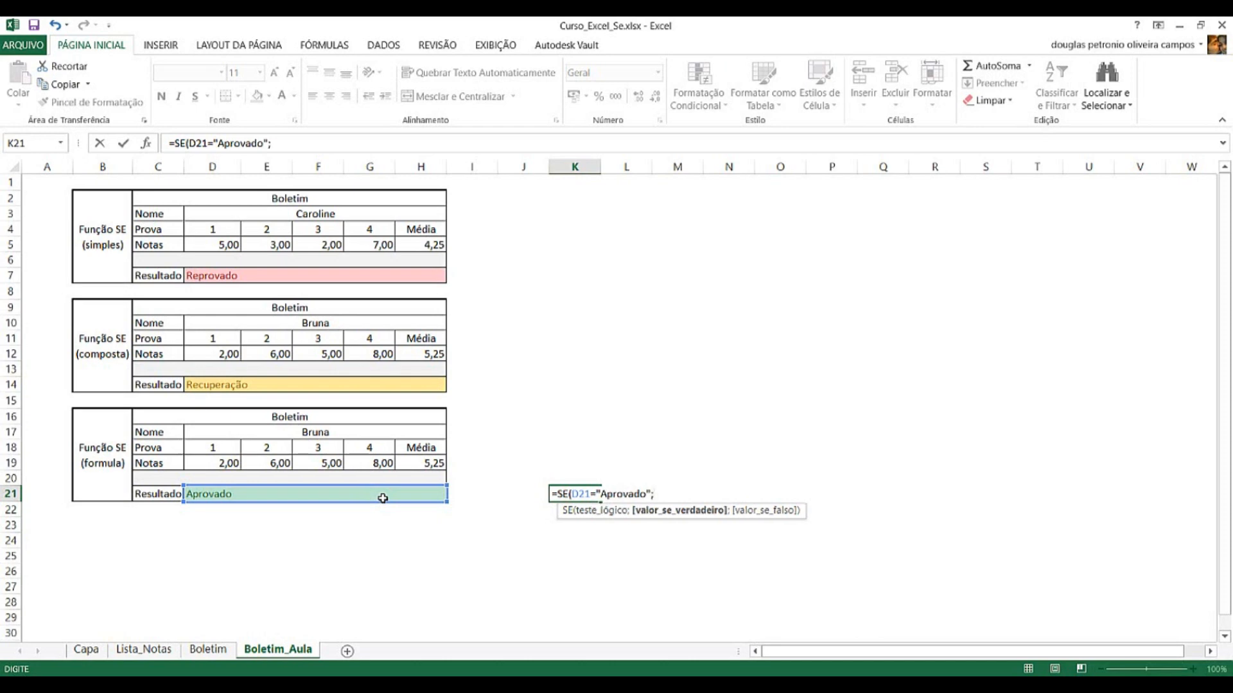
Add MÉDIA(D19:G19); as the value-if-true argument of the SE formula in K21.
{"action": "type", "text": "M"}
{"action": "key", "text": "BackSpace"}
{"action": "type", "text": "M"}
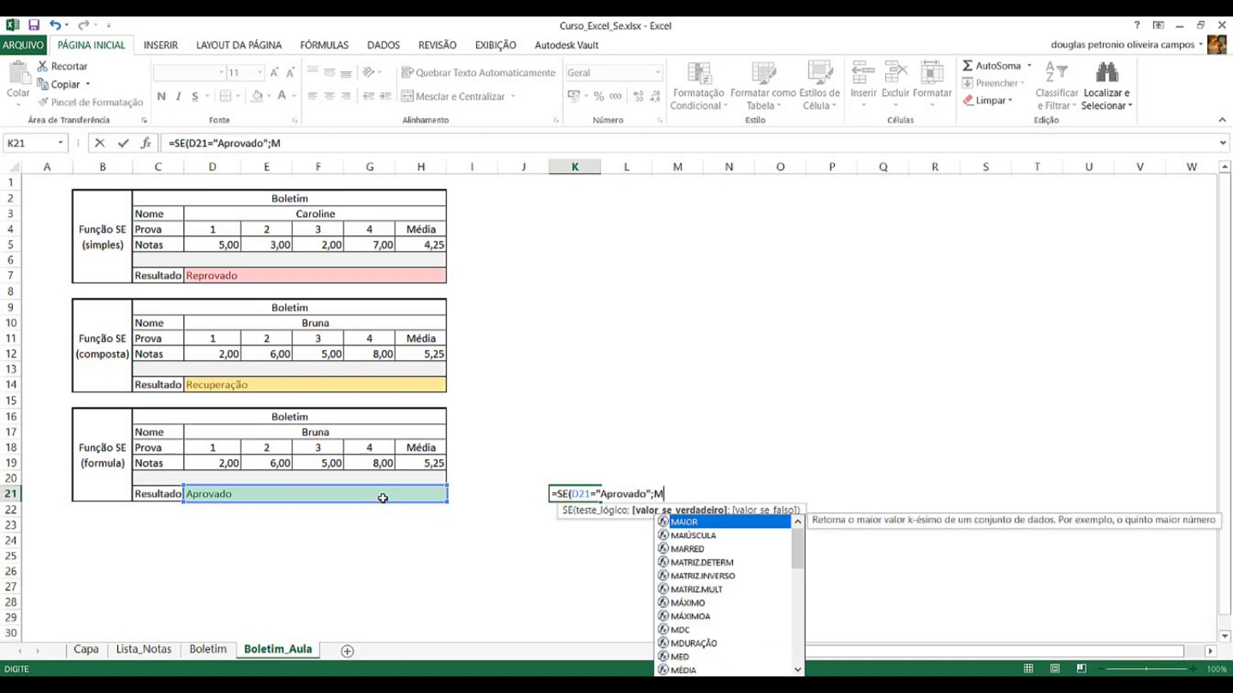
{"action": "type", "text": "ÉD"}
{"action": "key", "text": "BackSpace"}
{"action": "key", "text": "BackSpace"}
{"action": "key", "text": "BackSpace"}
{"action": "type", "text": "MÉ"}
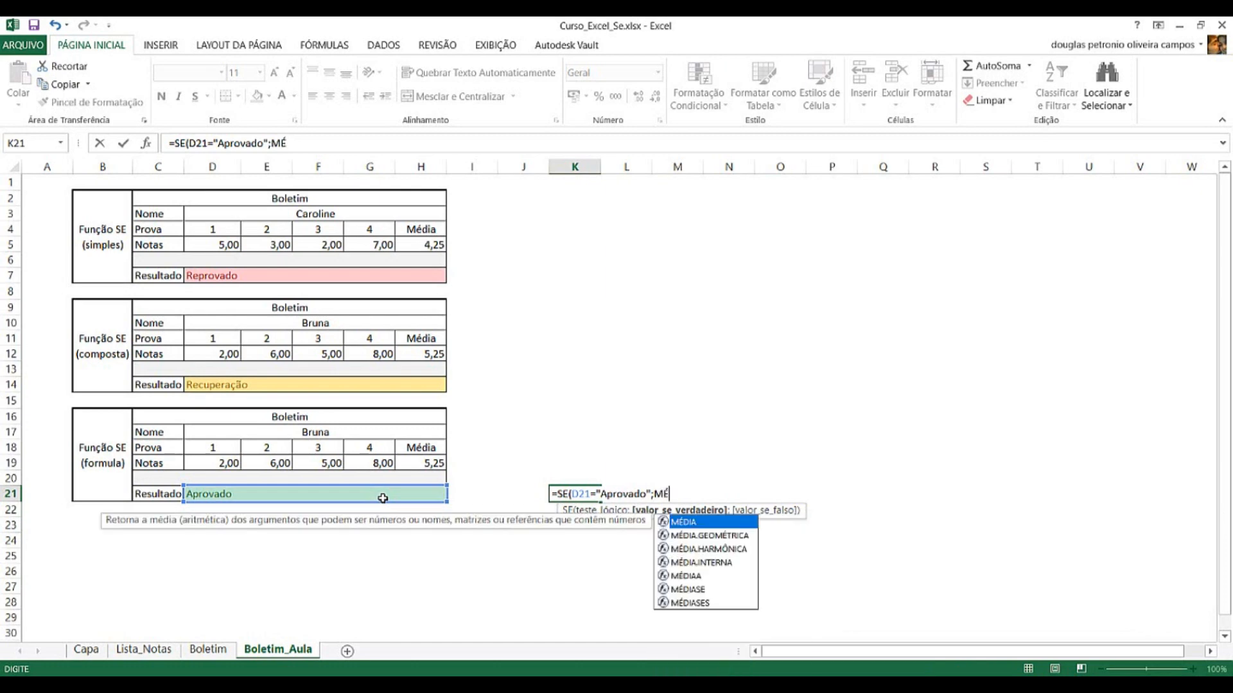
{"action": "type", "text": "DIA("}
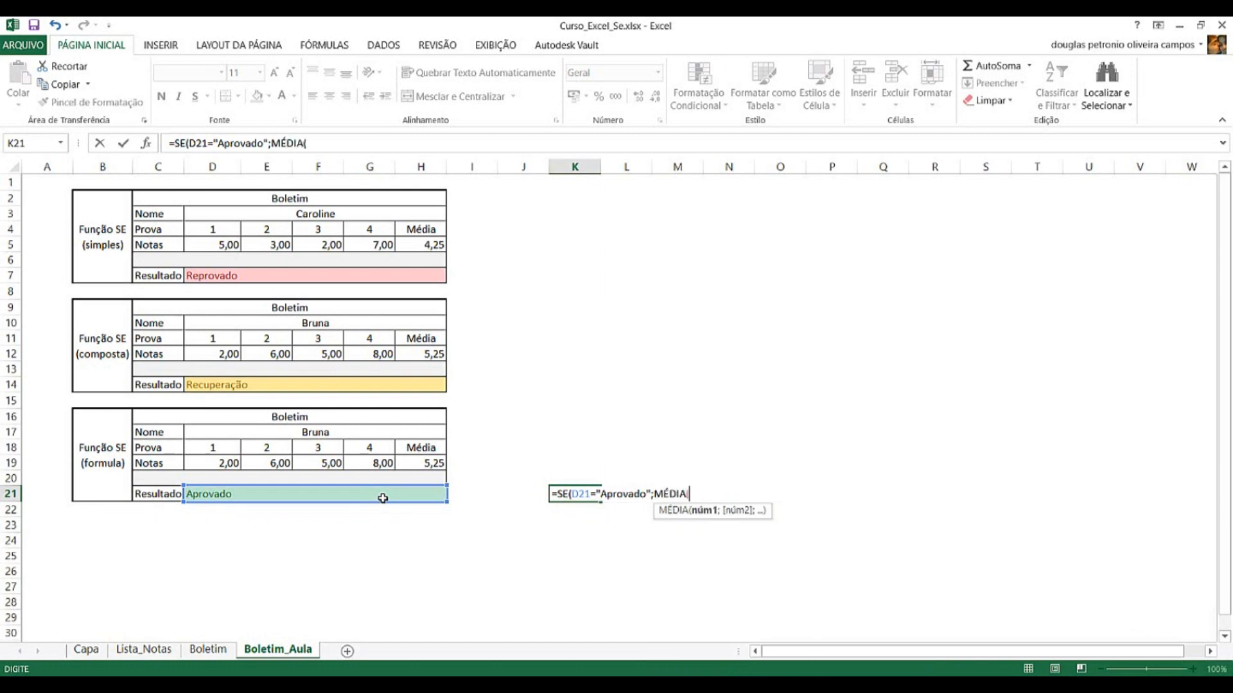
{"action": "left_click_drag", "start_coordinate": [216, 463], "coordinate": [378, 463]}
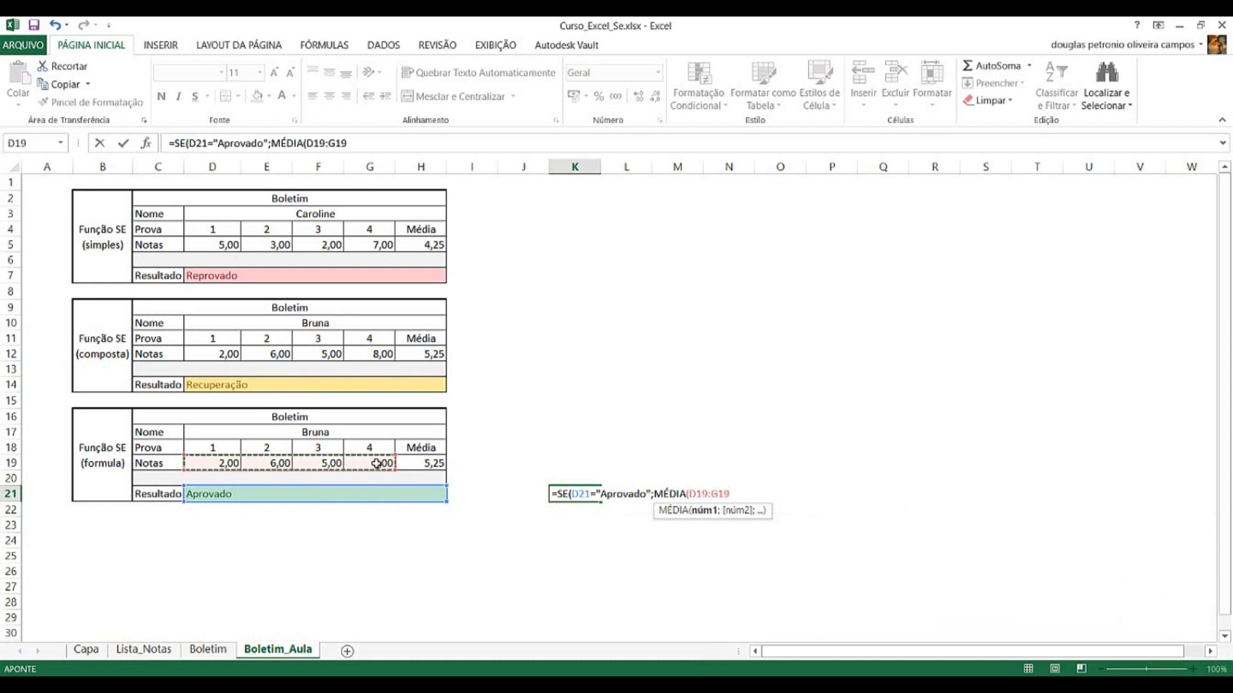
{"action": "type", "text": ");"}
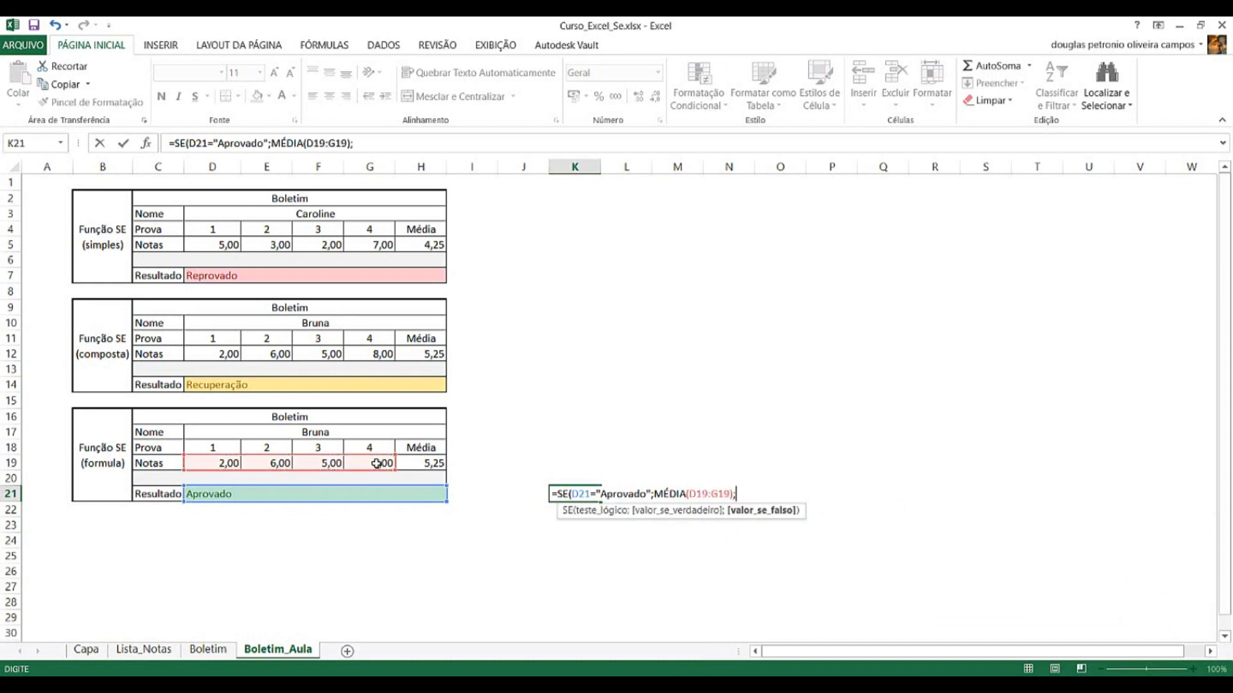
Finish the K21 formula with 0 as the value if false and enter it.
{"action": "type", "text": "}\""}
{"action": "key", "text": "BackSpace"}
{"action": "key", "text": "BackSpace"}
{"action": "type", "text": "0)"}
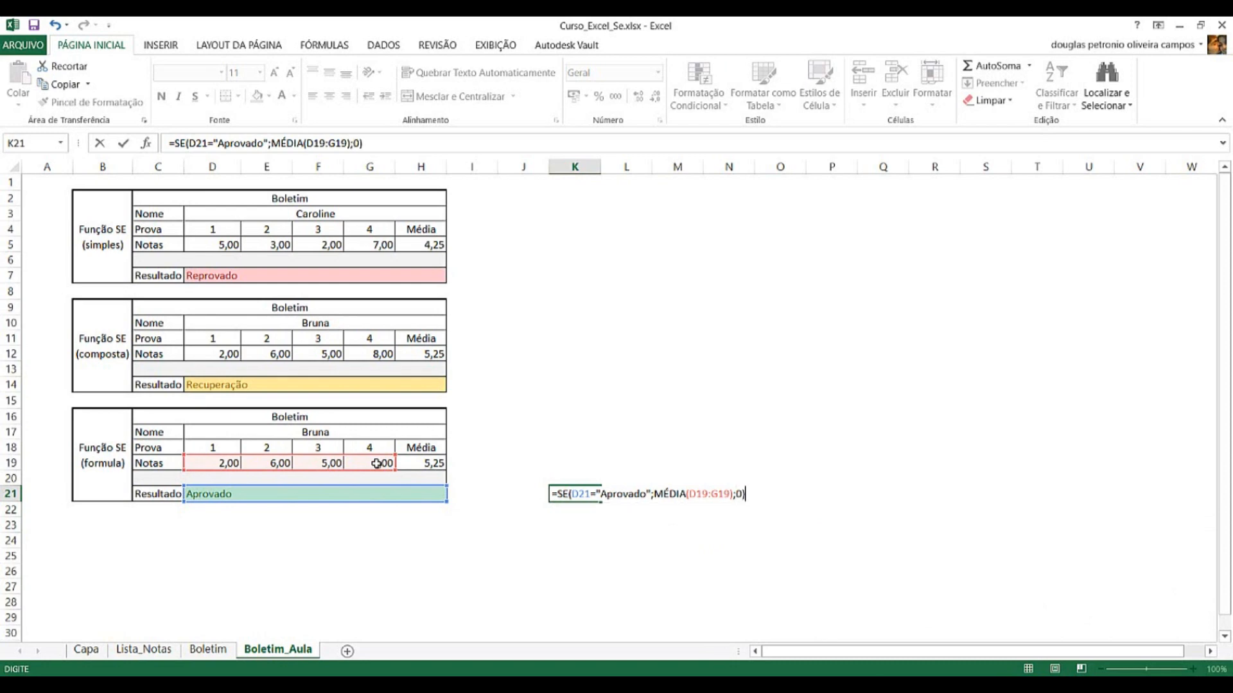
{"action": "key", "text": "Return"}
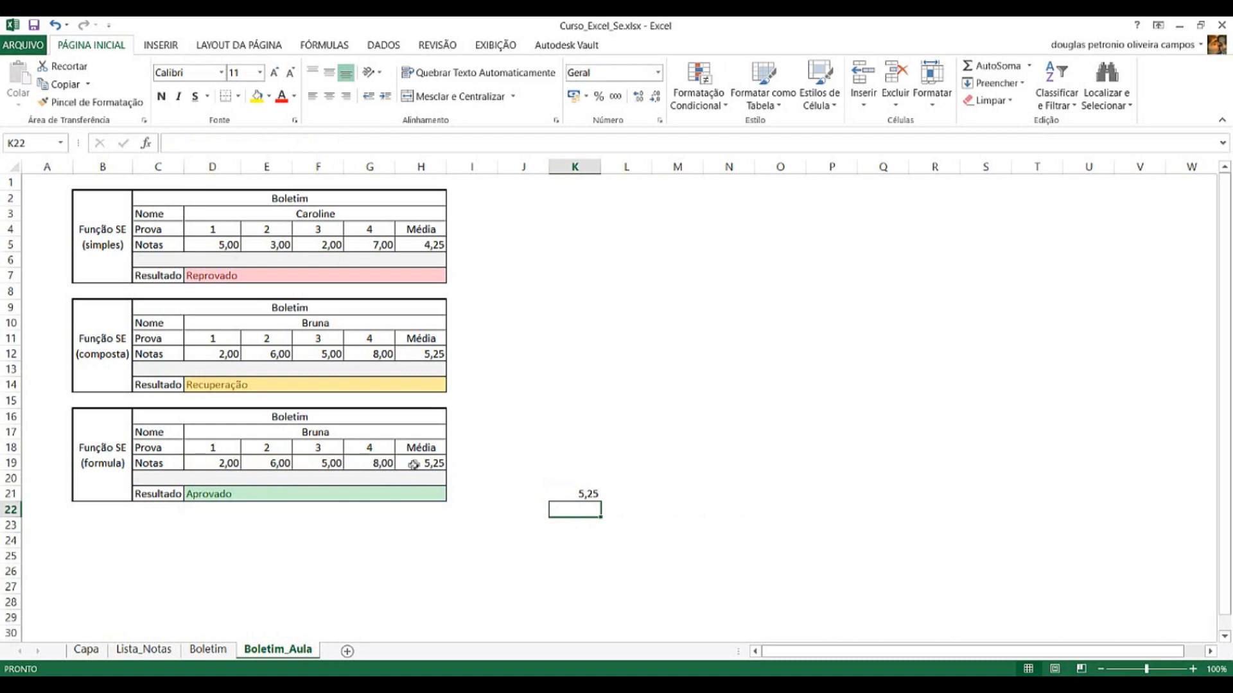
Test the K21 formula by overwriting the formula report card's Prova 2 grade in E19 with 5.
{"action": "left_click", "coordinate": [588, 496]}
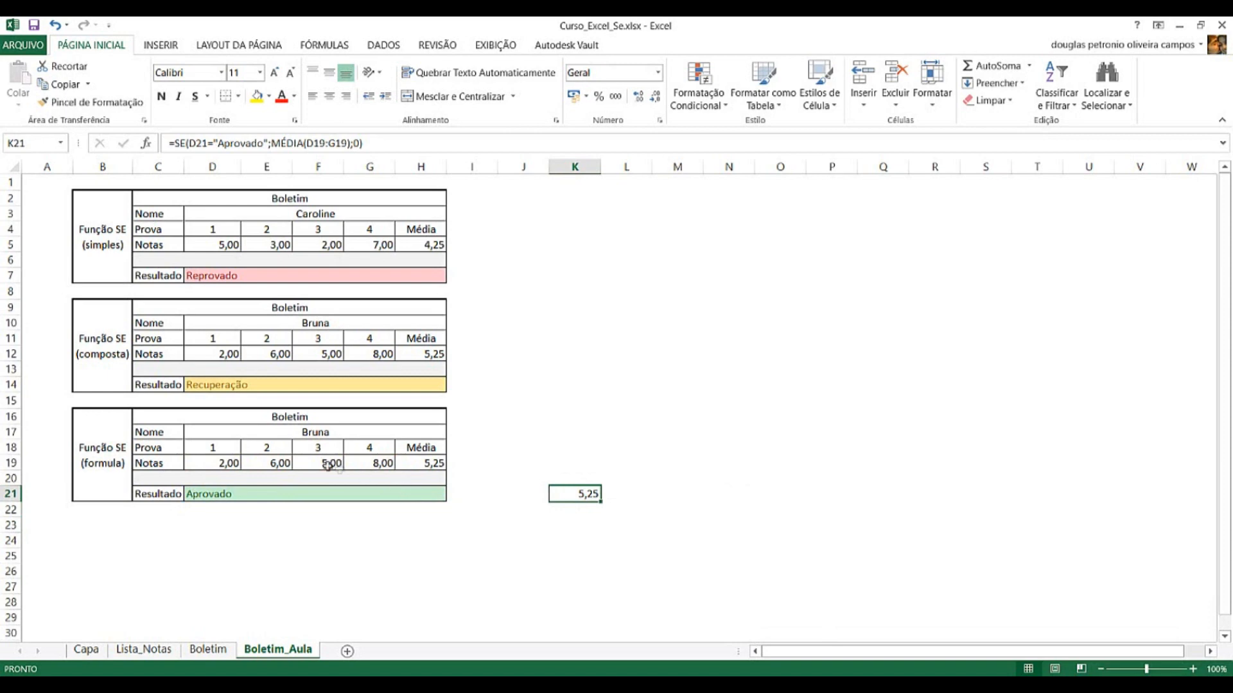
{"action": "left_click", "coordinate": [204, 463]}
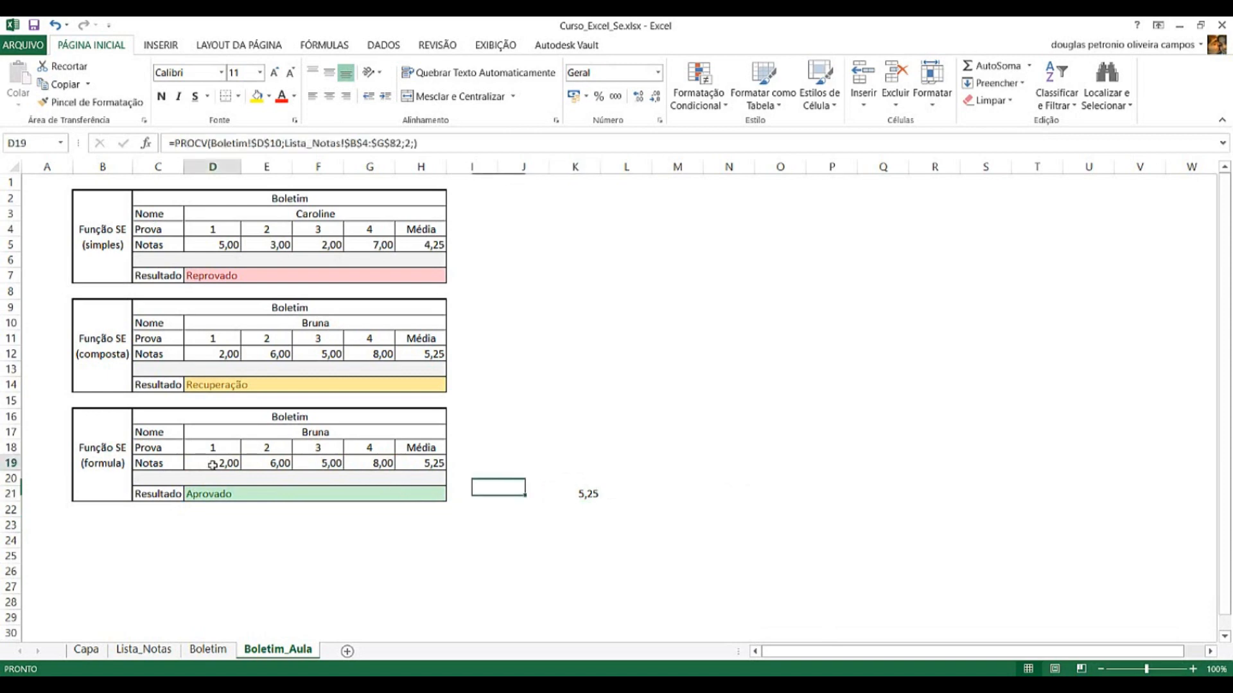
{"action": "left_click", "coordinate": [286, 468]}
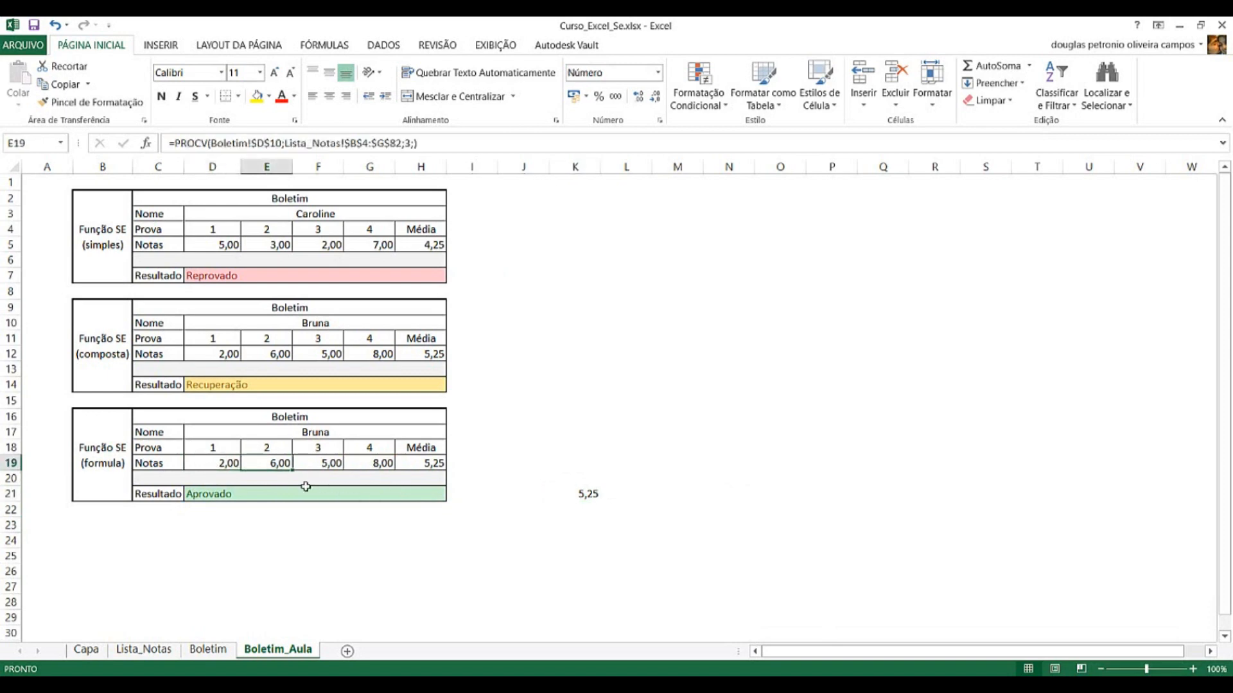
{"action": "type", "text": "5"}
{"action": "key", "text": "Return"}
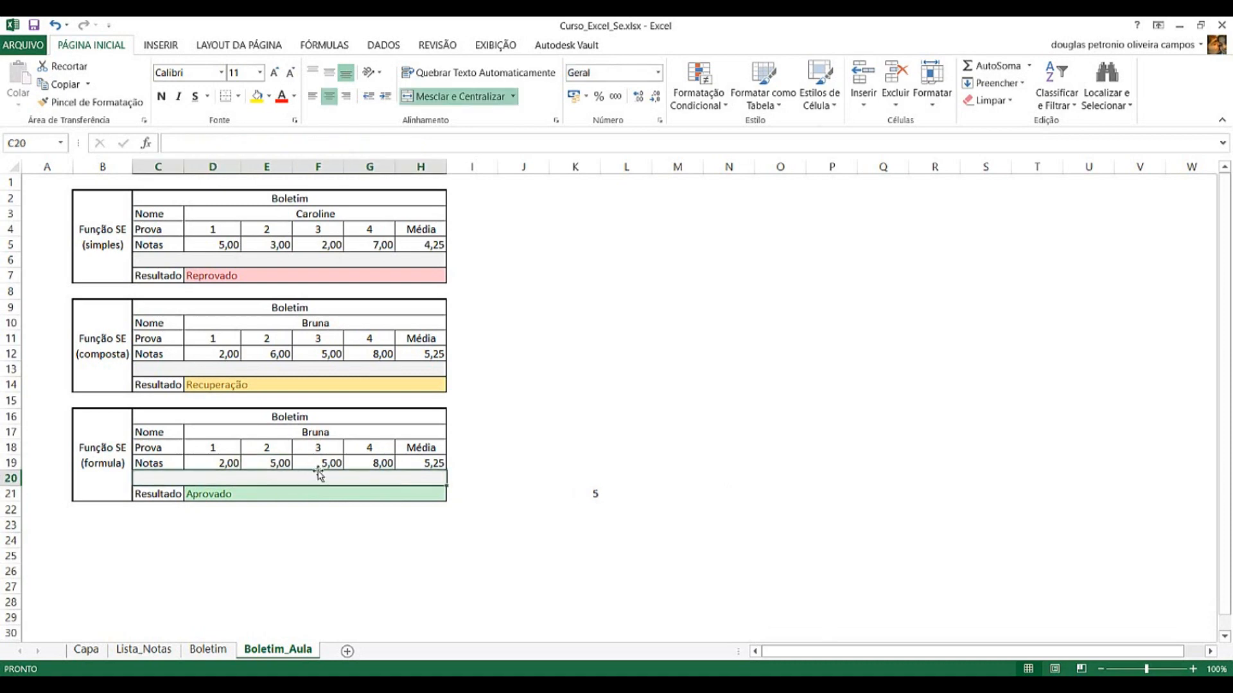
Set the formula report card's Prova 4 grade in G19 to 6.
{"action": "left_click", "coordinate": [302, 464]}
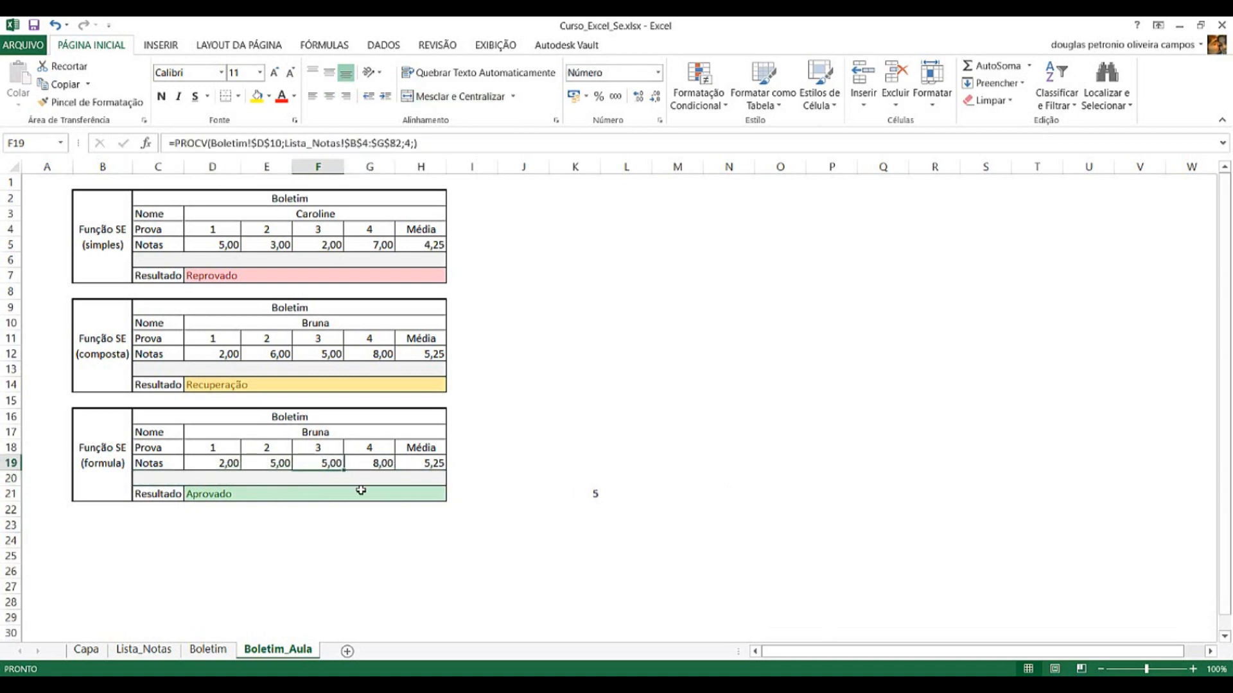
{"action": "key", "text": "Right"}
{"action": "key", "text": "Right"}
{"action": "key", "text": "Left"}
{"action": "key", "text": "F2"}
{"action": "key", "text": "Return"}
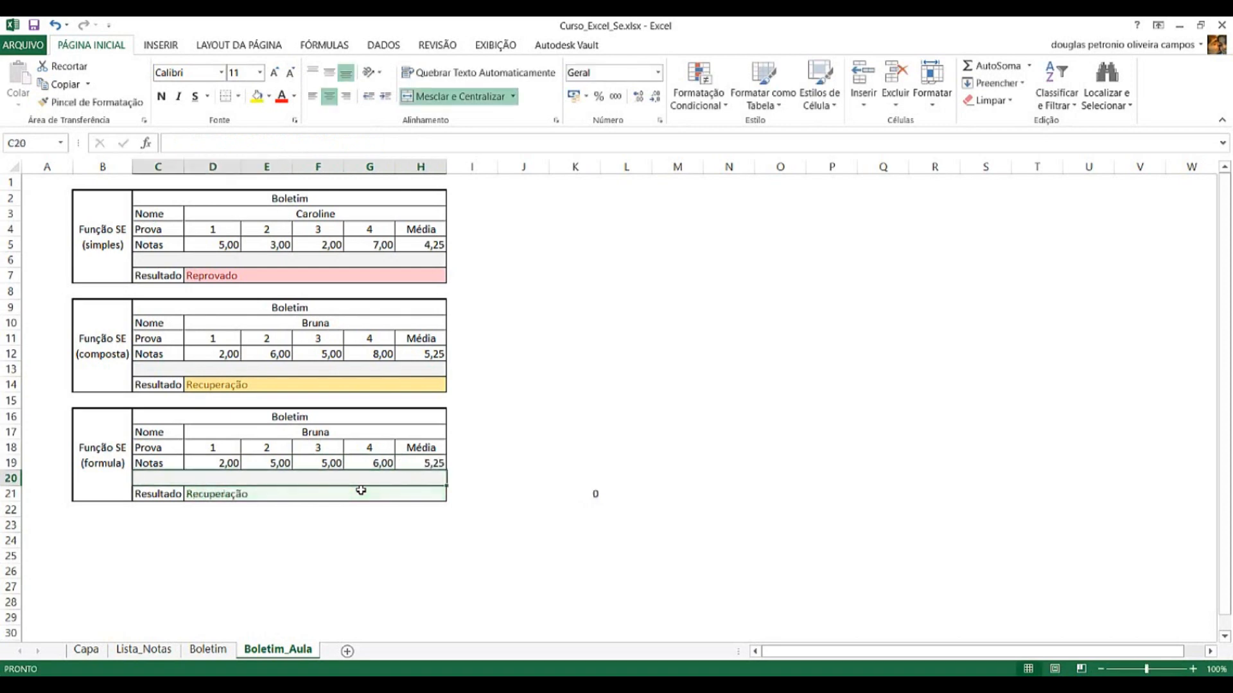
Examine the SE formula in K21 and the cells it references, leaving the formula as it is.
{"action": "left_click", "coordinate": [533, 492]}
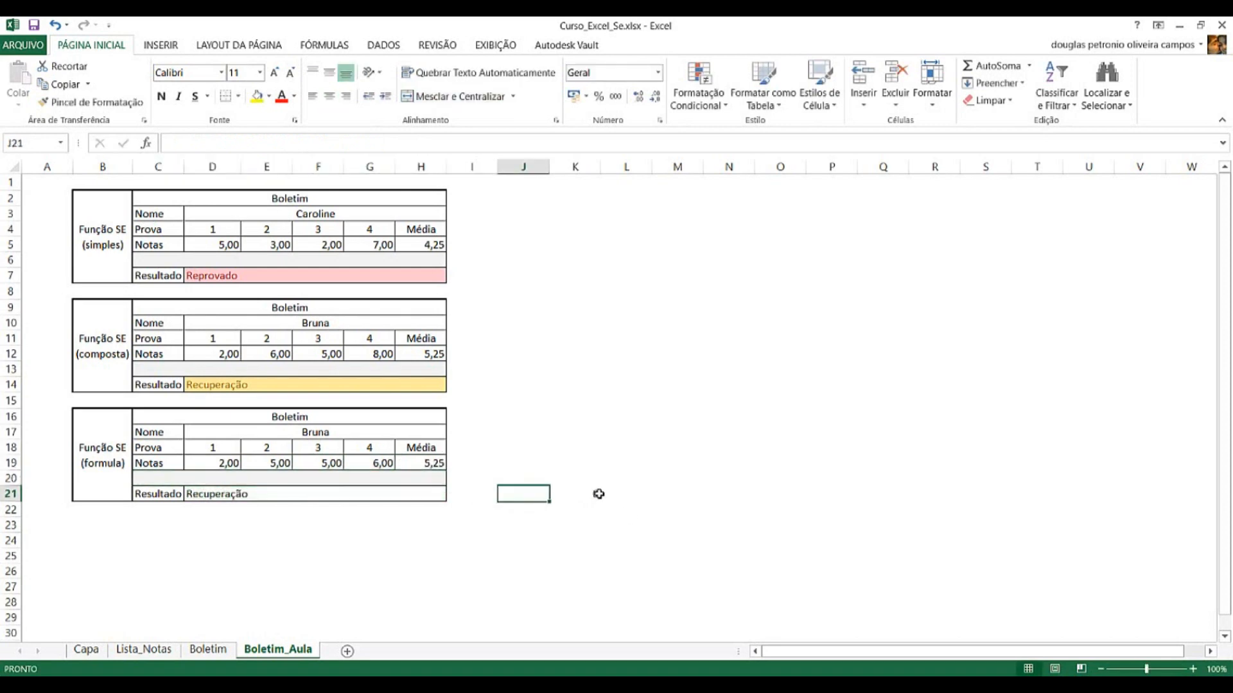
{"action": "left_click", "coordinate": [598, 494]}
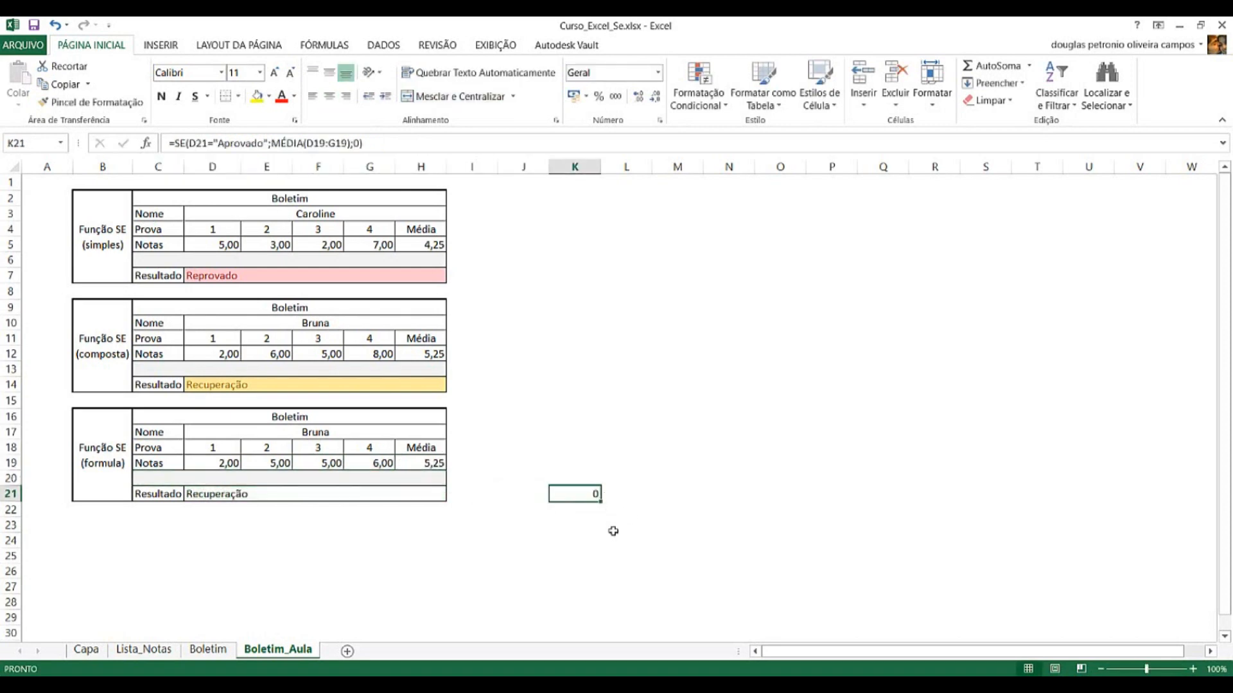
{"action": "double_click", "coordinate": [575, 493]}
{"action": "left_click", "coordinate": [563, 596]}
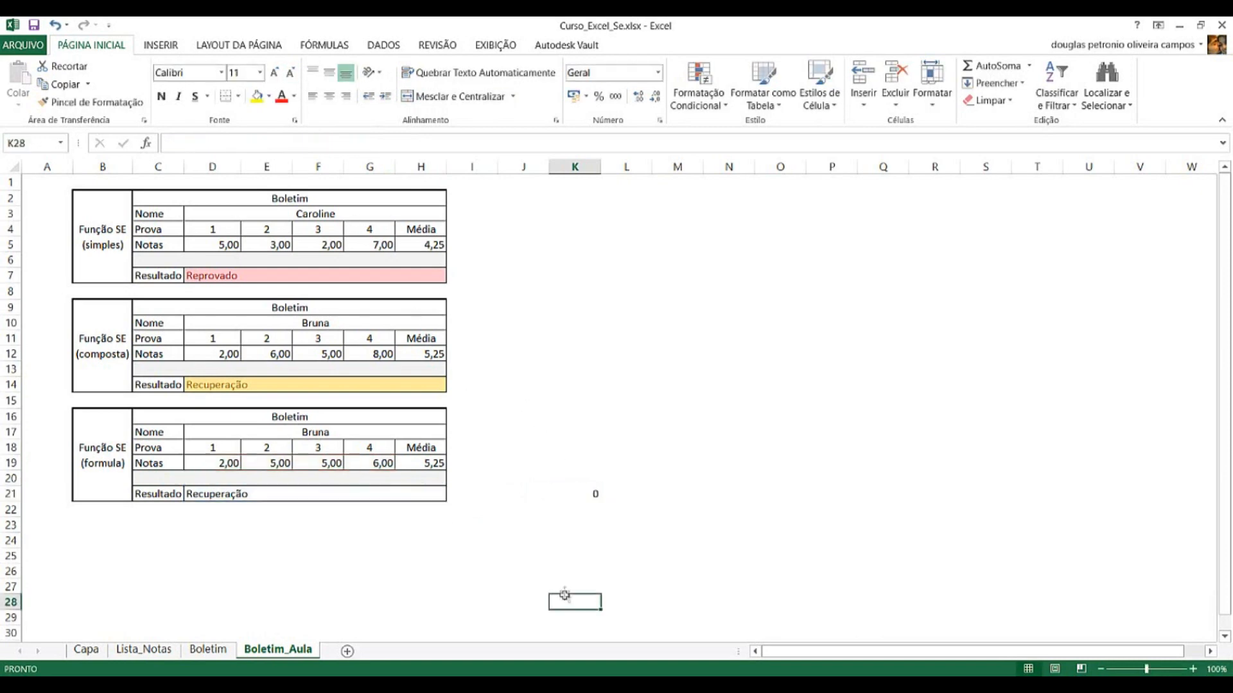
{"action": "left_click", "coordinate": [578, 495]}
{"action": "right_click", "coordinate": [581, 494]}
{"action": "double_click", "coordinate": [628, 494]}
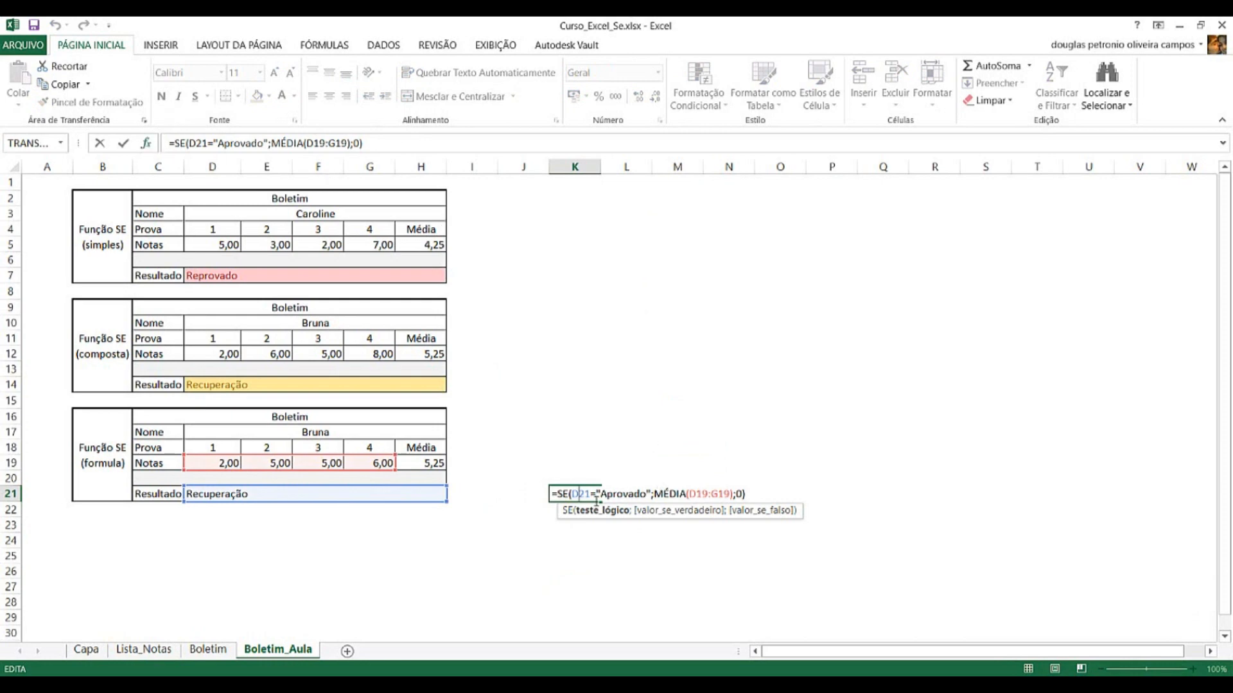
{"action": "key", "text": "Escape"}
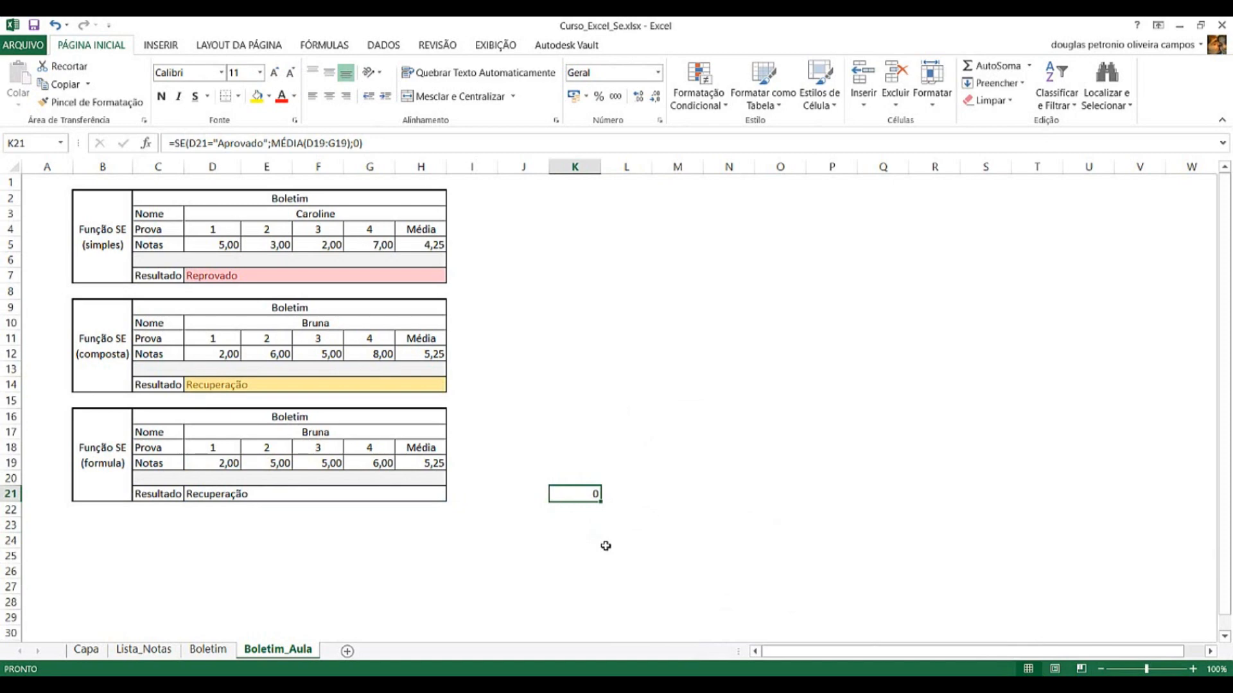
{"action": "left_click", "coordinate": [330, 143]}
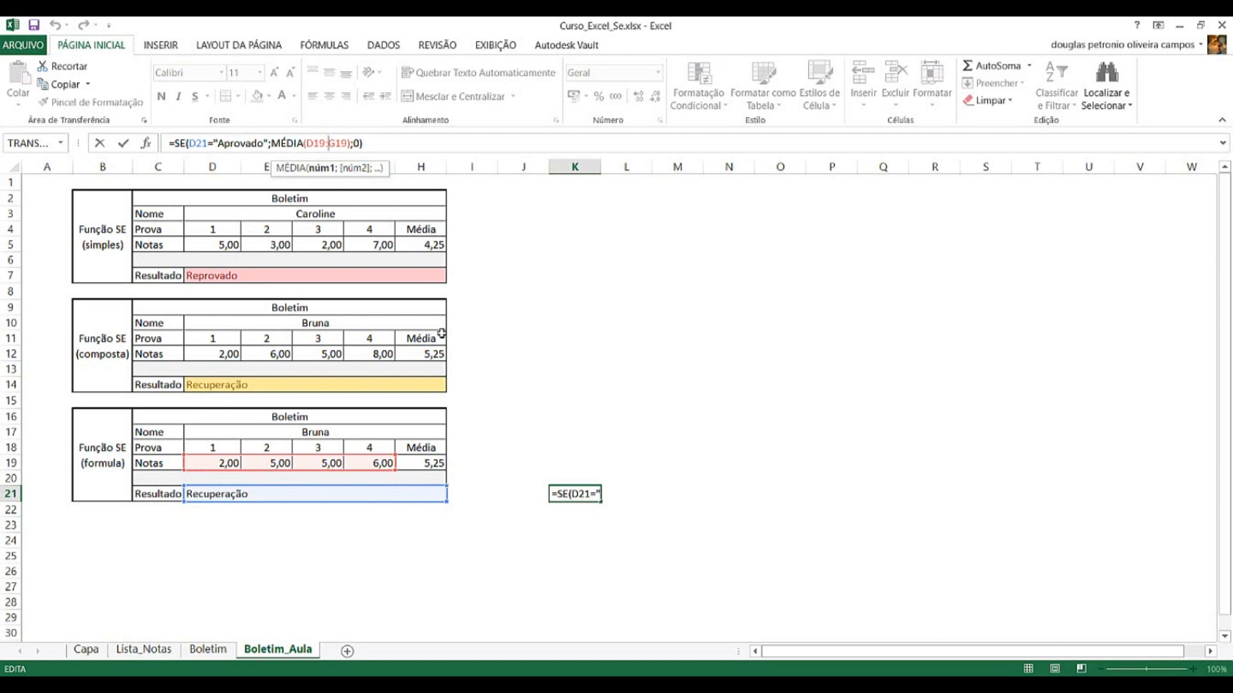
{"action": "key", "text": "ctrl+Return"}
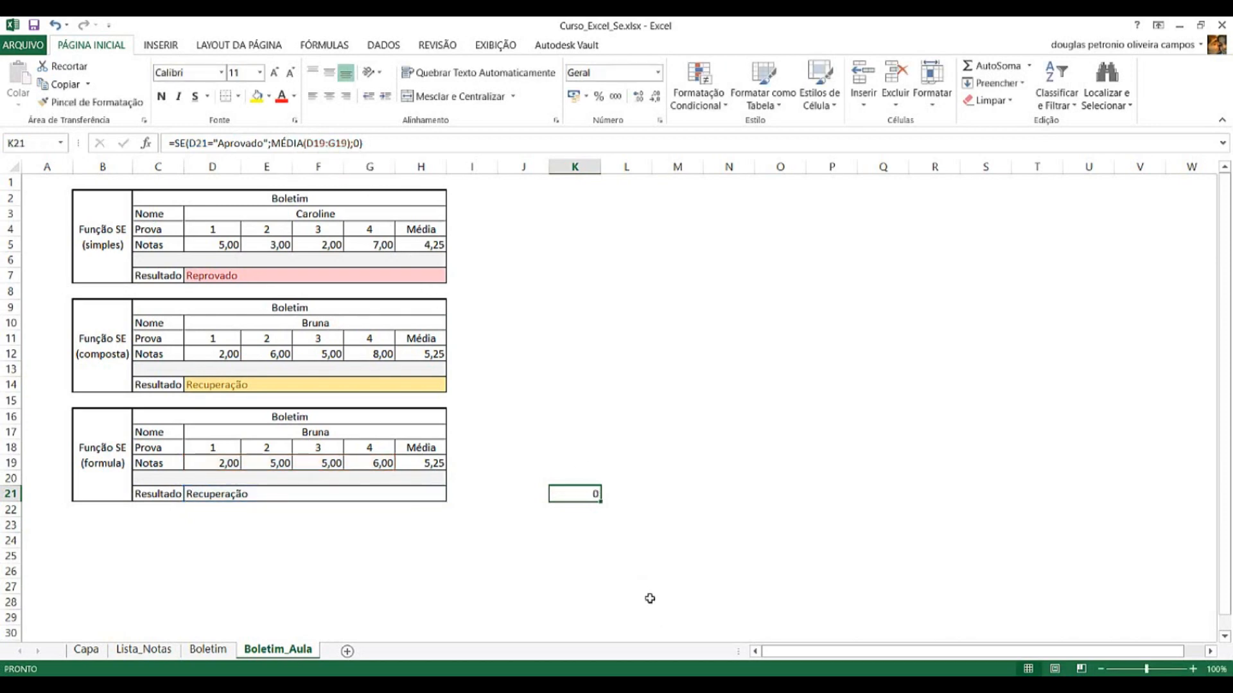
{"action": "left_click", "coordinate": [622, 612]}
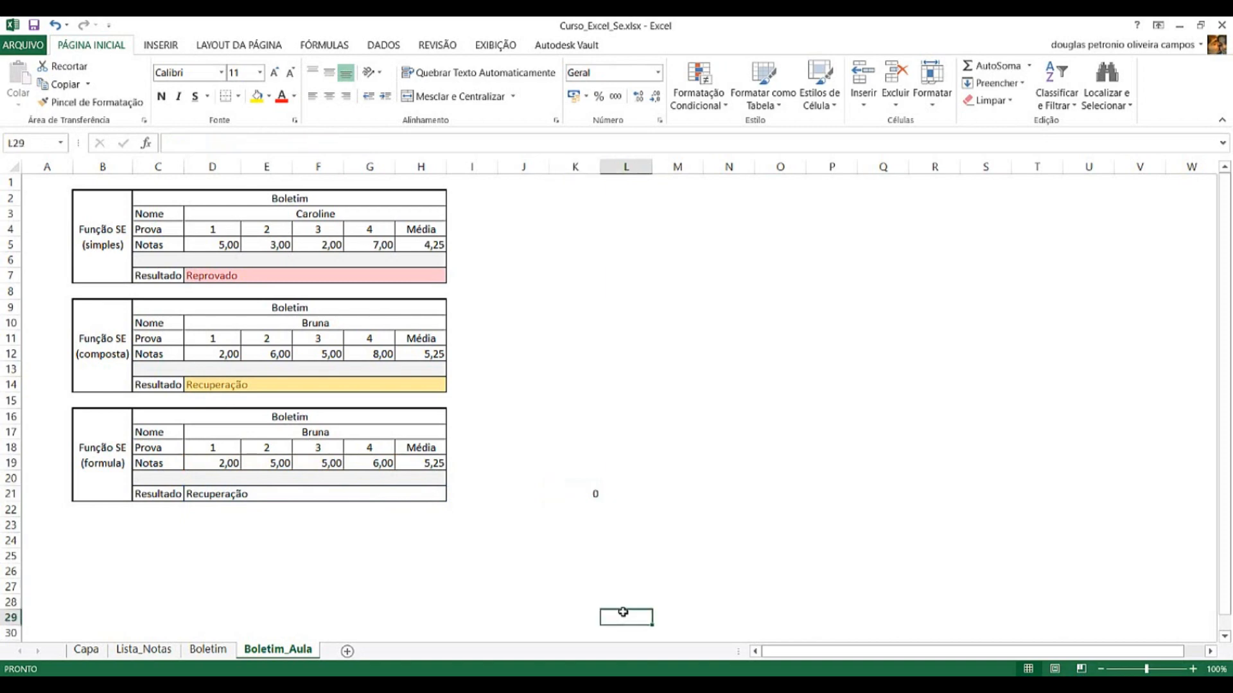